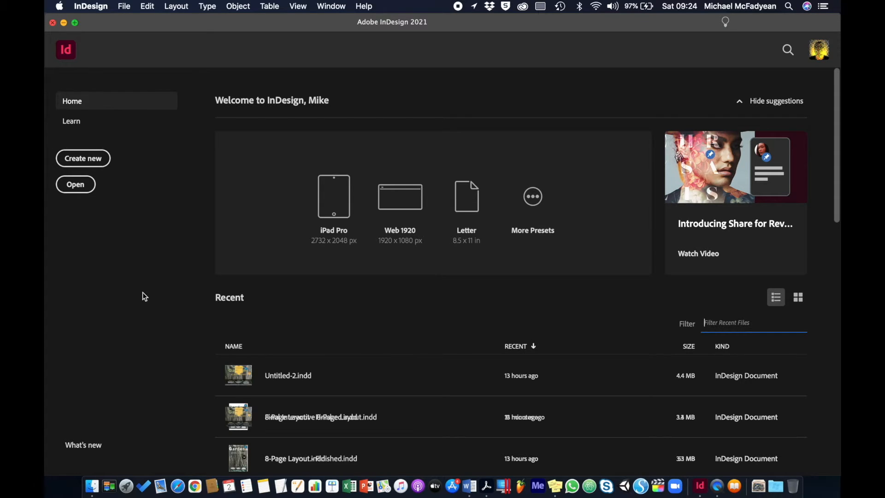
# Open Form Start.indd from the Activity_9-3-1_Files folder and fit the page in the window.
pyautogui.click(124, 7)
pyautogui.click(138, 31)
pyautogui.click(552, 99)
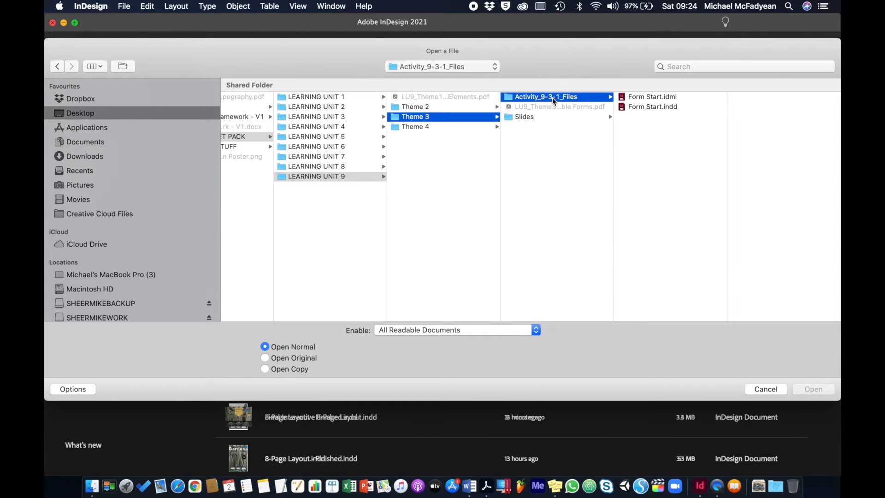
pyautogui.doubleClick(624, 107)
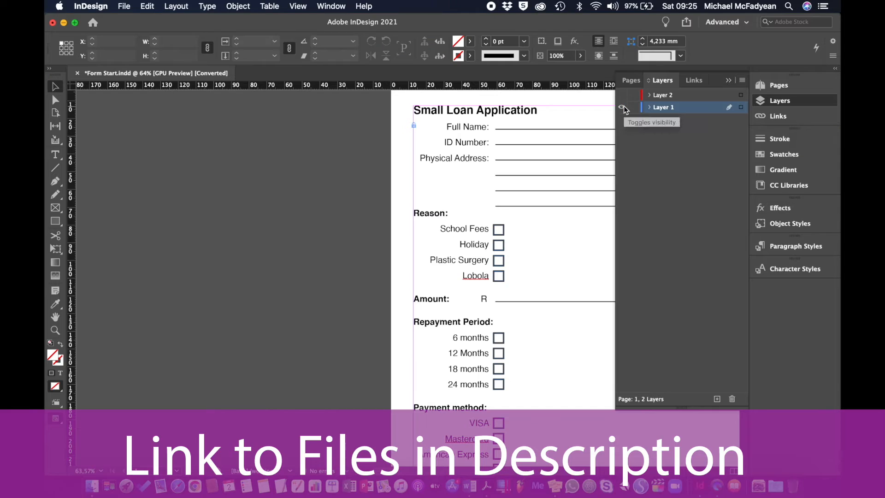
pyautogui.press('super+0')
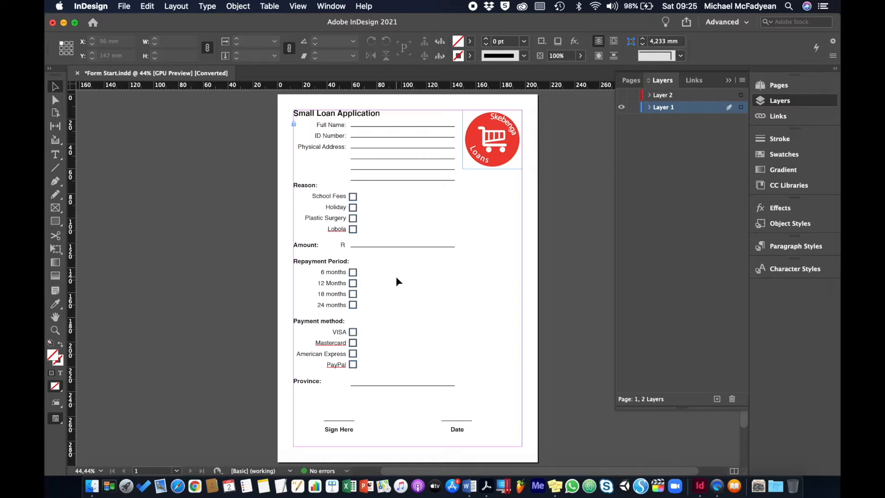
# Return to InDesign and unlock all objects on the spread.
pyautogui.click(237, 12)
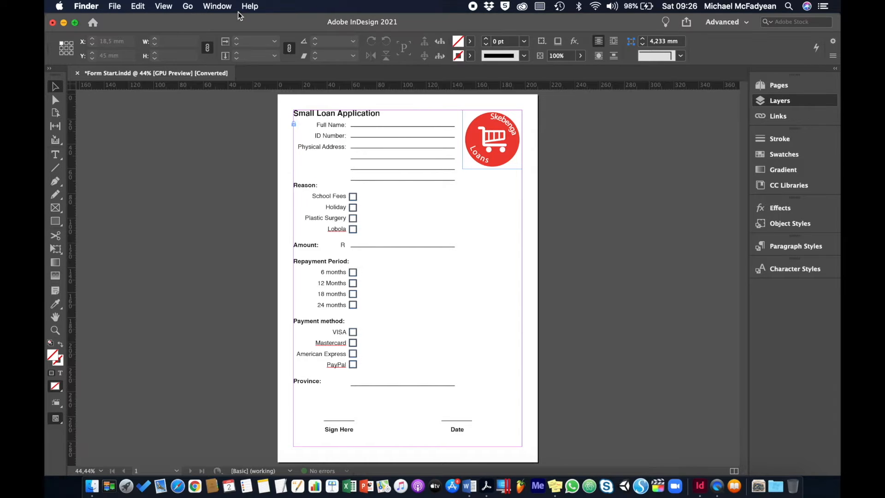
pyautogui.click(254, 91)
pyautogui.click(238, 6)
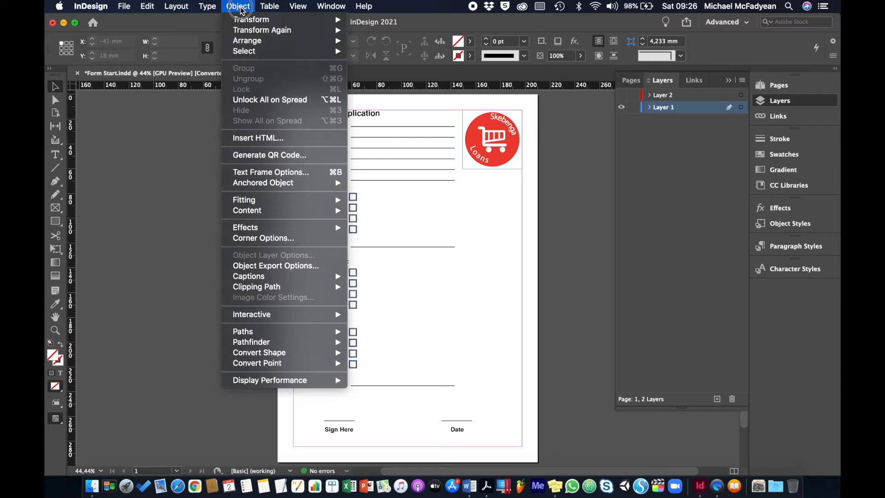
pyautogui.click(263, 106)
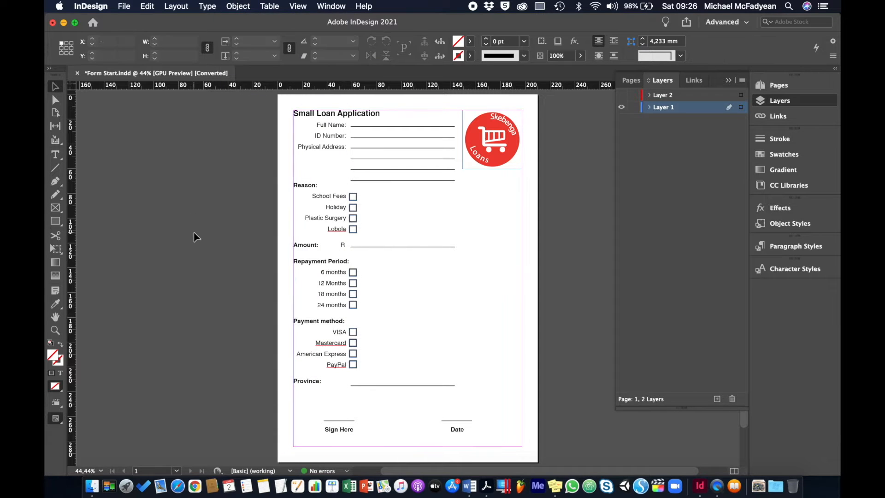
# Lock the large page-sized frame in place.
pyautogui.click(318, 119)
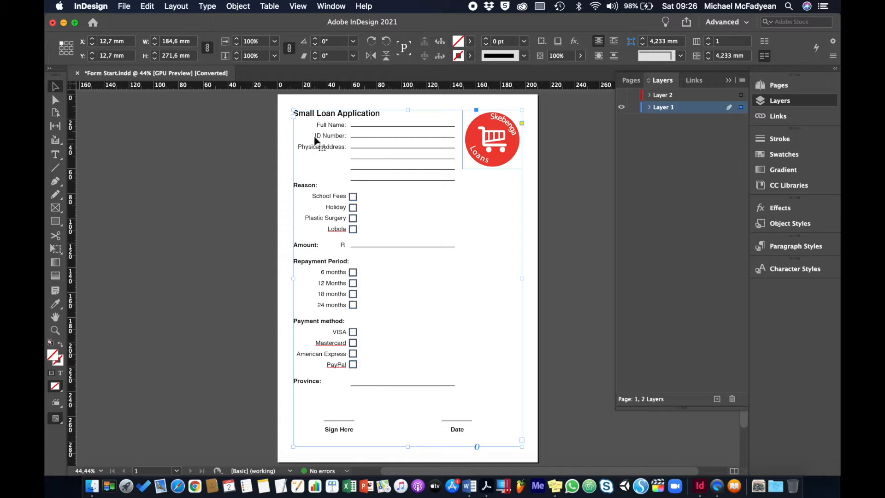
pyautogui.click(237, 6)
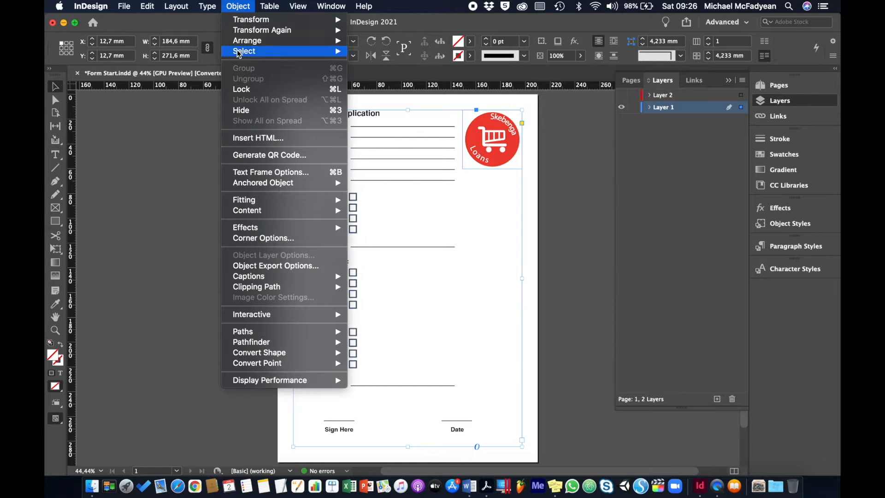
pyautogui.click(243, 89)
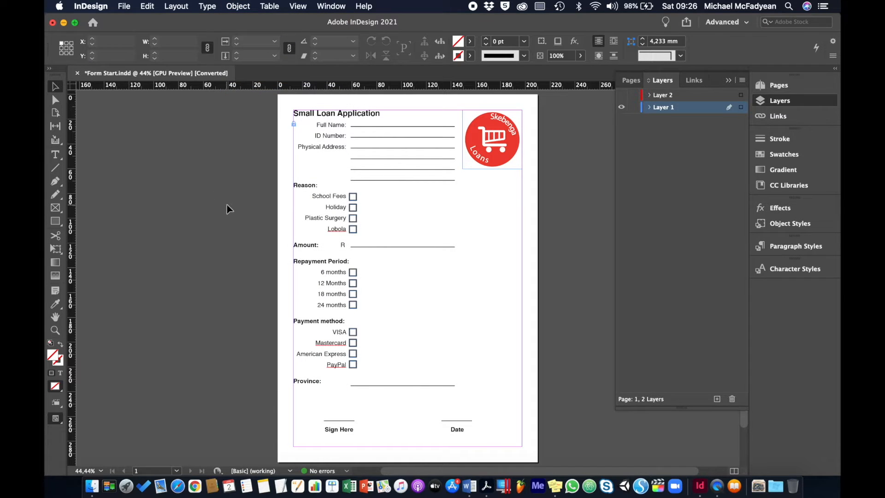
# At 100% zoom, draw a rectangle over the Full Name underline and delete the underline.
pyautogui.click(402, 129)
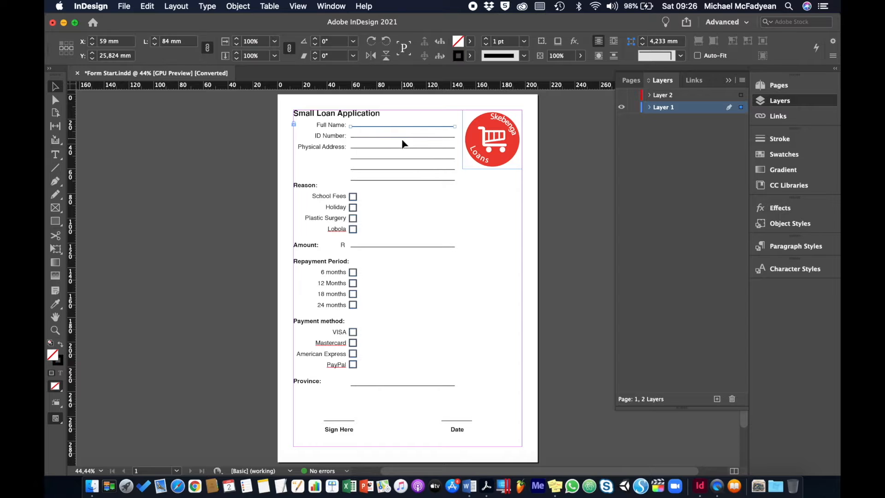
pyautogui.press('super+1')
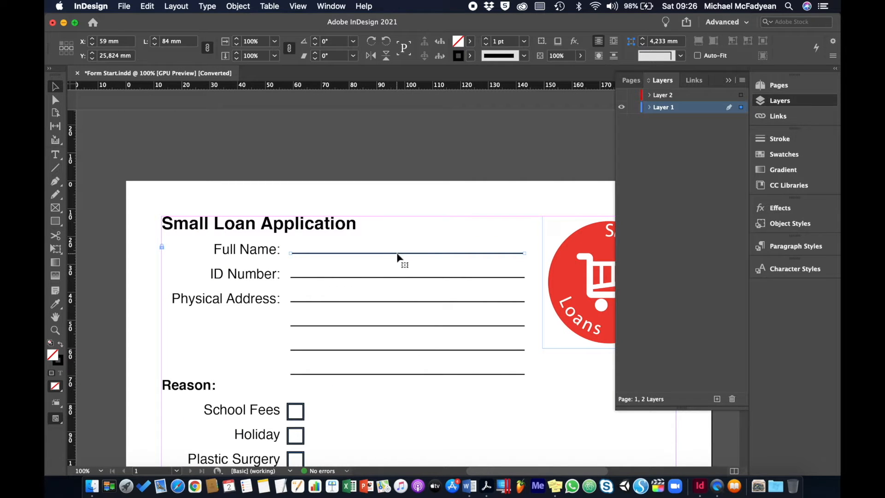
pyautogui.click(57, 225)
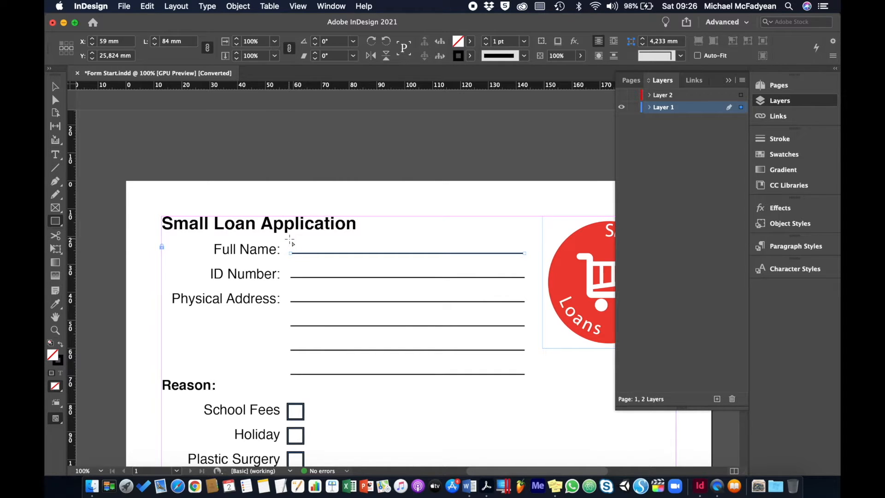
pyautogui.moveTo(290, 238); pyautogui.dragTo(525, 257)
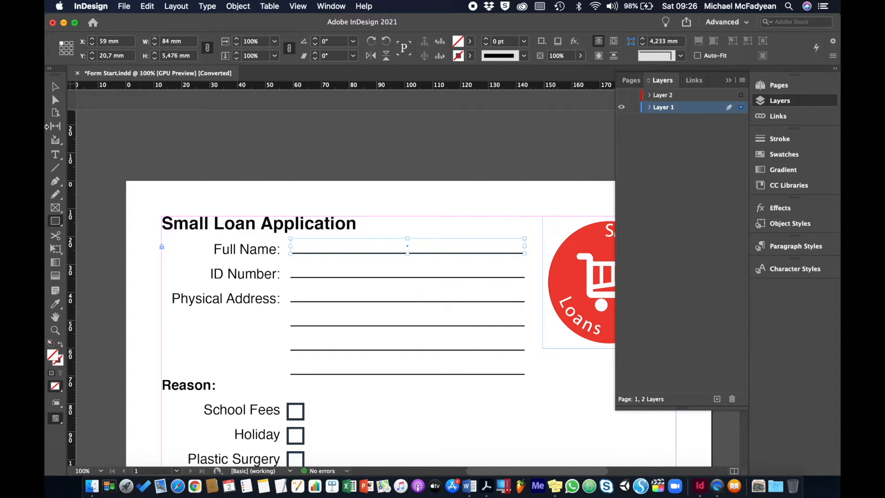
pyautogui.click(54, 88)
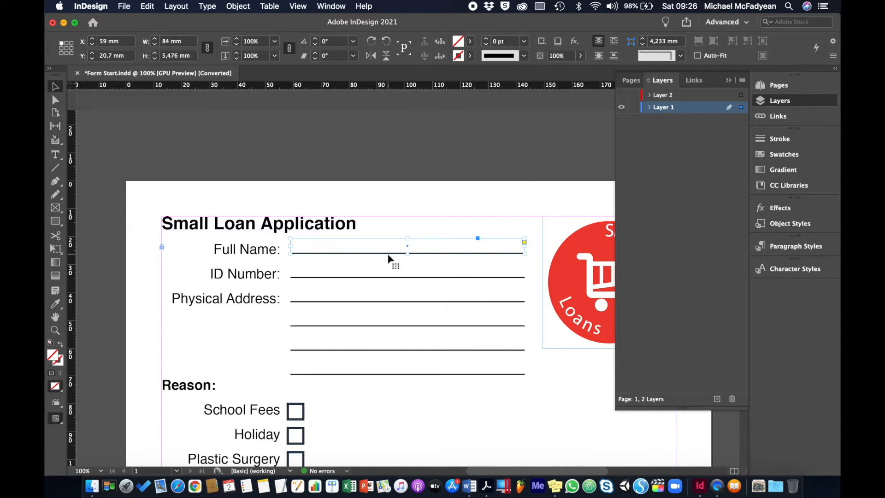
pyautogui.click(396, 182)
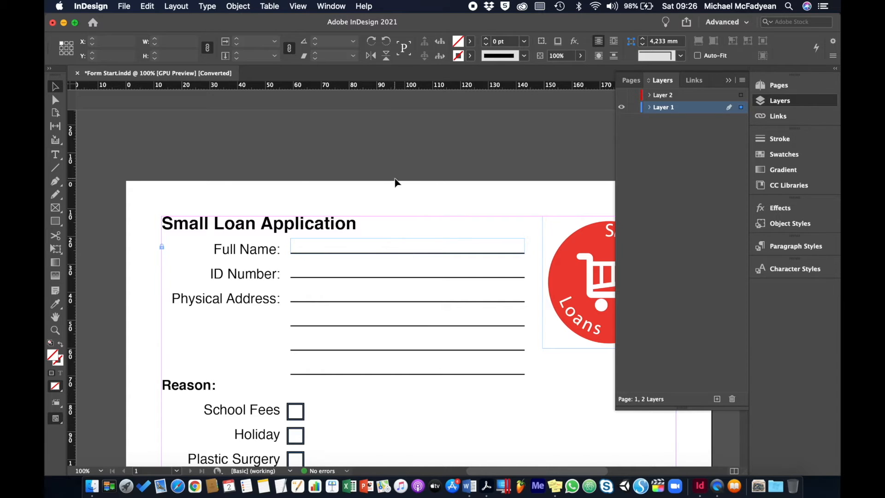
pyautogui.click(395, 259)
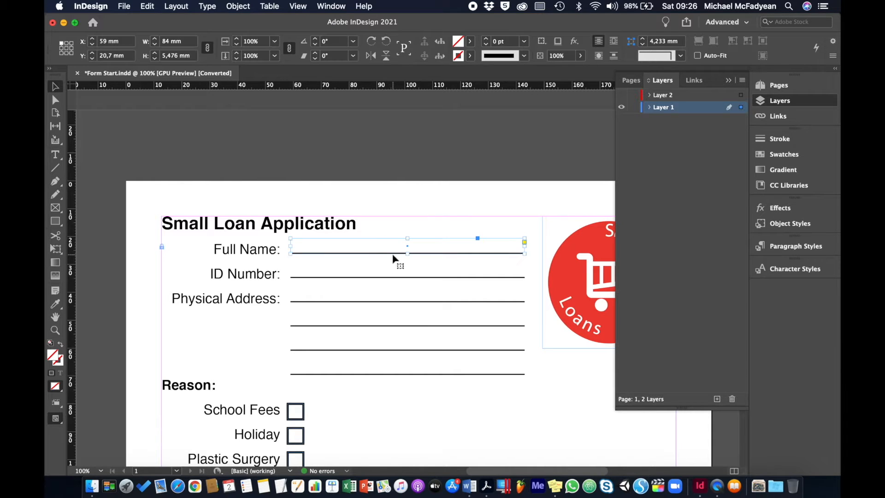
pyautogui.click(395, 254)
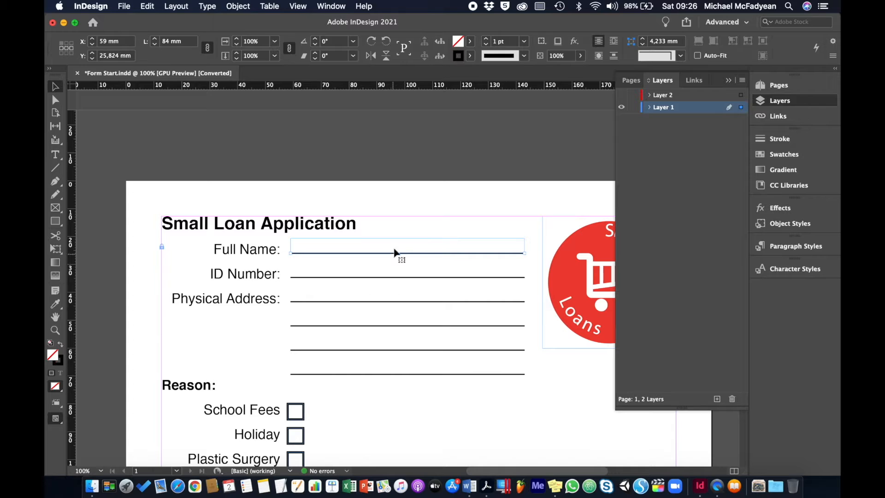
pyautogui.press('Delete')
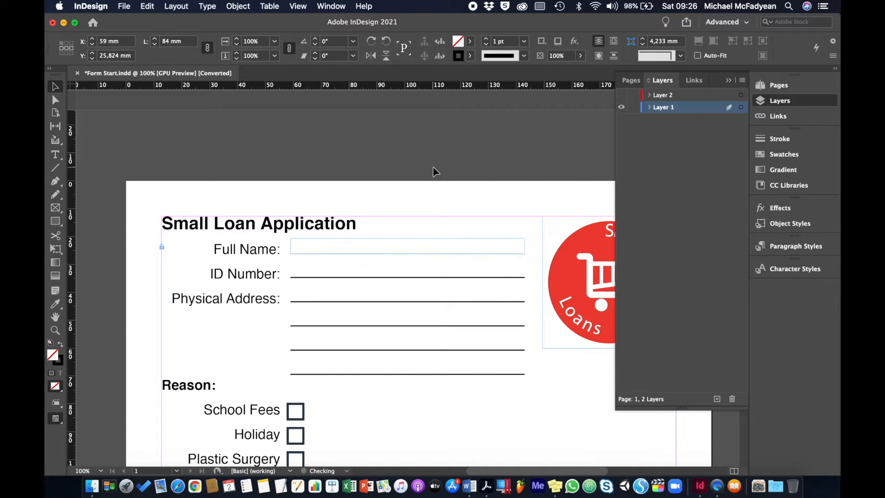
# Give the Full Name box a Black fill at 20% tint and a black stroke, and make it taller.
pyautogui.click(451, 244)
pyautogui.click(469, 41)
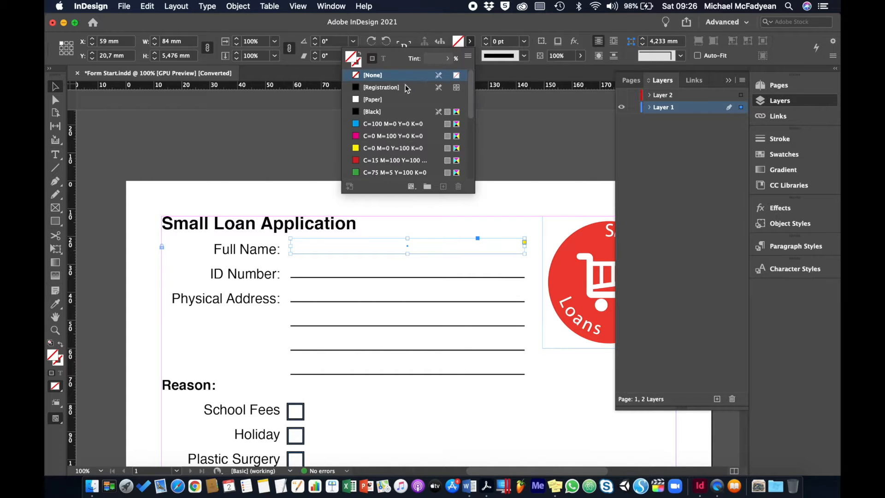
pyautogui.click(373, 112)
pyautogui.click(435, 60)
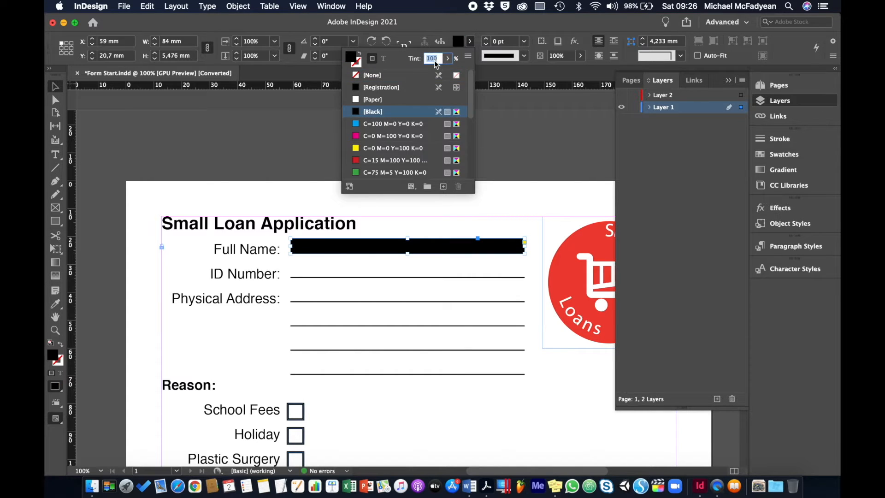
pyautogui.write('20')
pyautogui.press('Return')
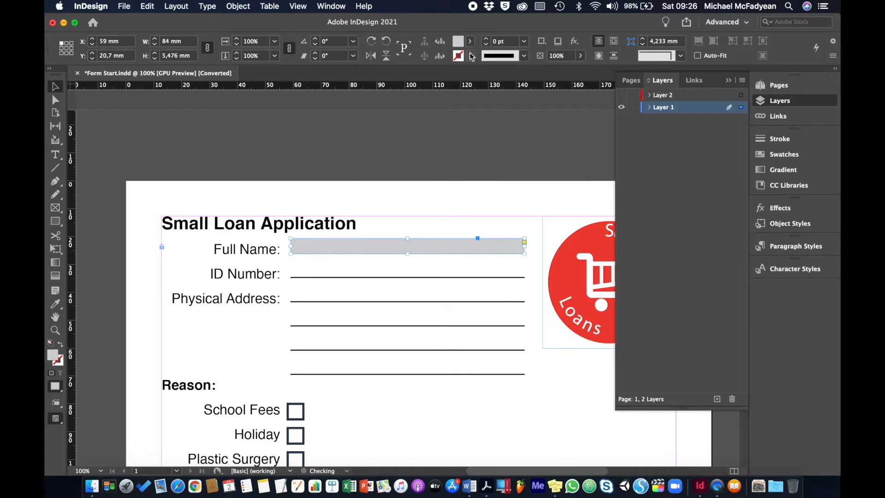
pyautogui.click(471, 56)
pyautogui.click(358, 126)
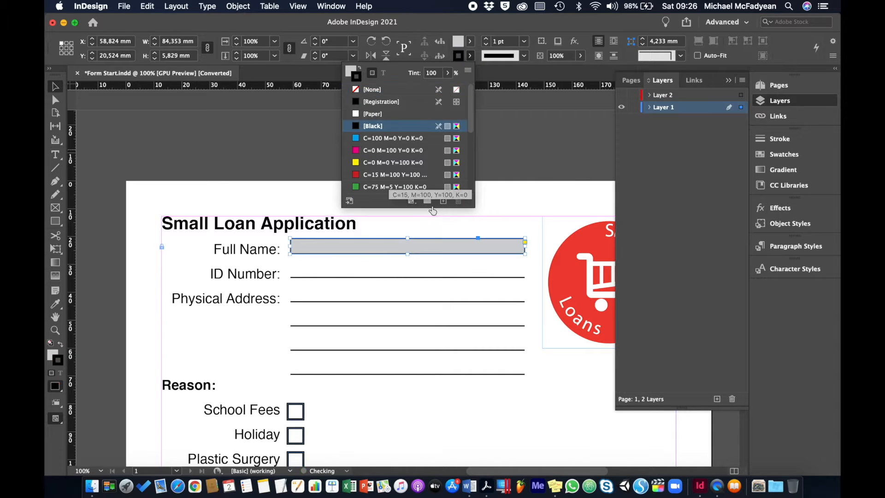
pyautogui.click(513, 183)
pyautogui.click(402, 253)
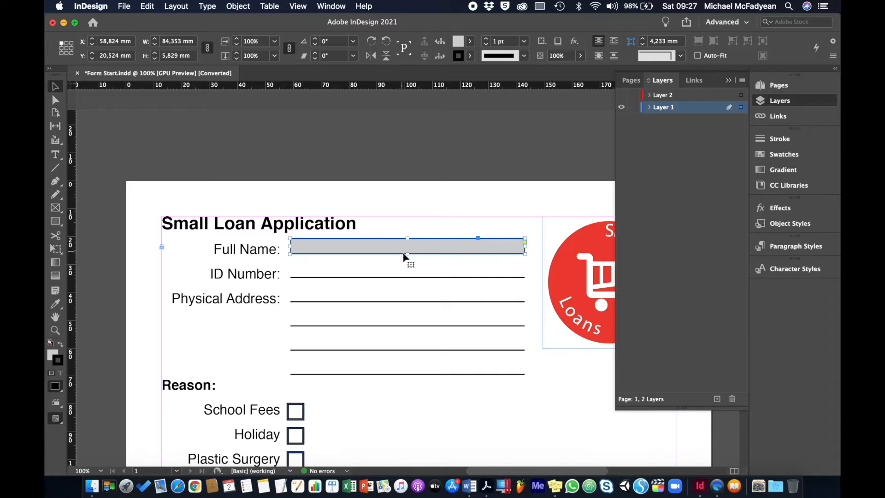
pyautogui.moveTo(407, 255); pyautogui.dragTo(407, 258)
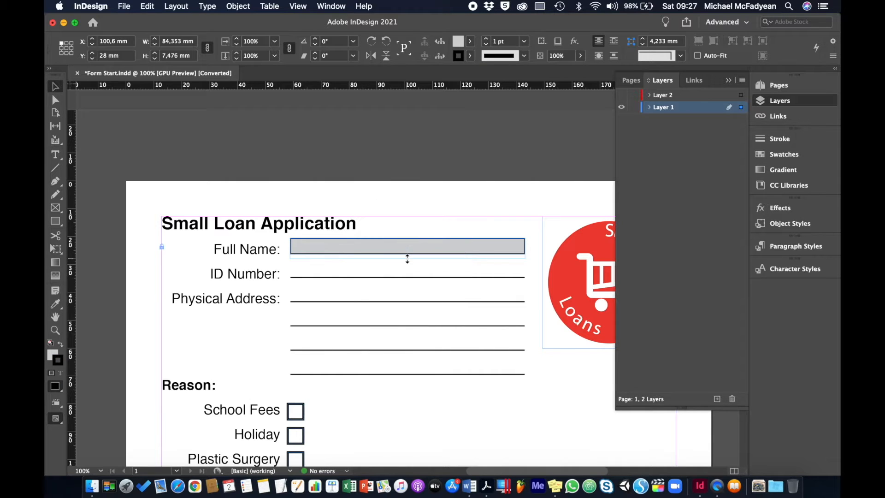
# Delete the ID Number underline and the four Physical Address underlines.
pyautogui.click(430, 277)
pyautogui.press('BackSpace')
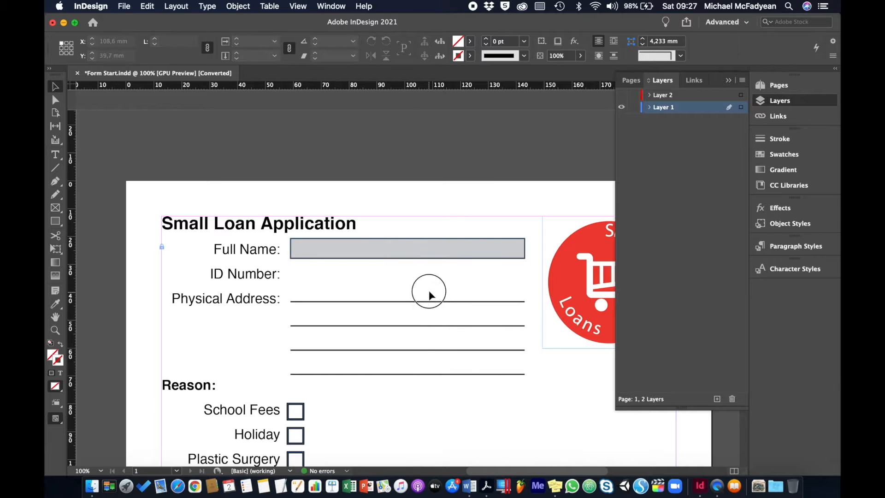
pyautogui.moveTo(427, 292); pyautogui.dragTo(425, 400)
pyautogui.press('BackSpace')
# Copy the grey Full Name box down onto the ID Number row.
pyautogui.click(418, 257)
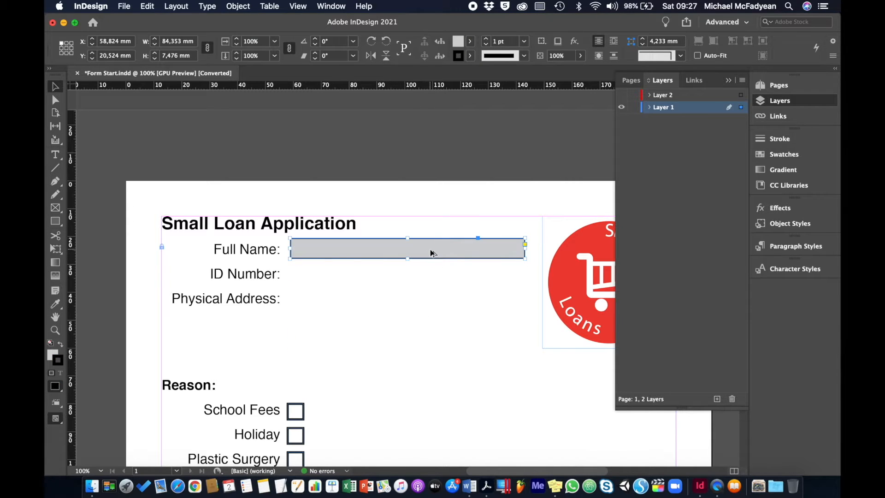
pyautogui.moveTo(430, 252); pyautogui.dragTo(411, 371)
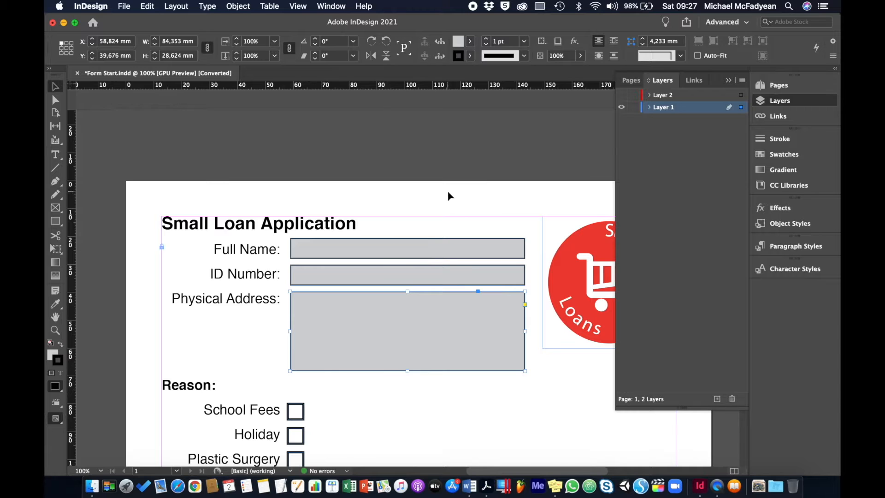
pyautogui.scroll(-5, 450, 196)
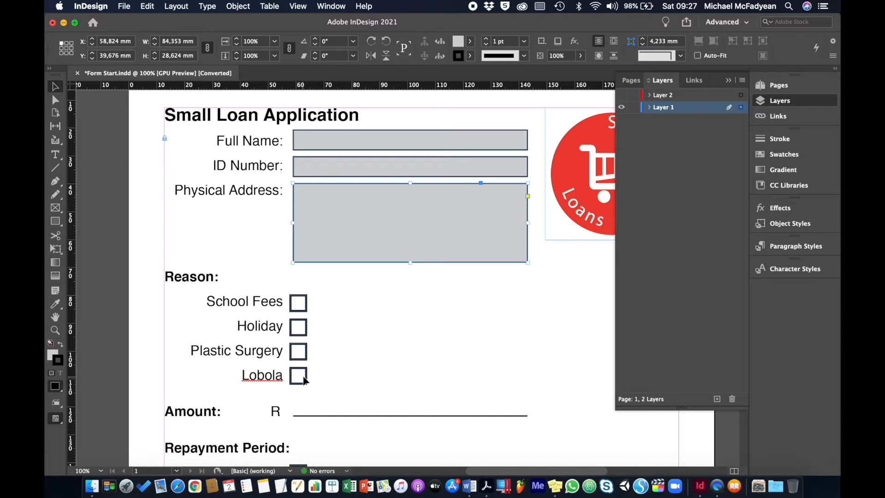
pyautogui.click(299, 303)
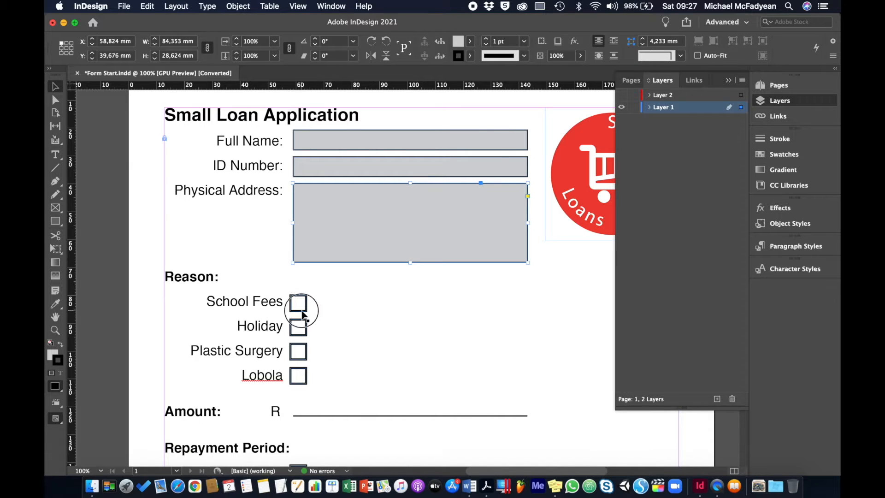
# Replace the Amount underline with a copy of the grey Full Name box.
pyautogui.click(352, 323)
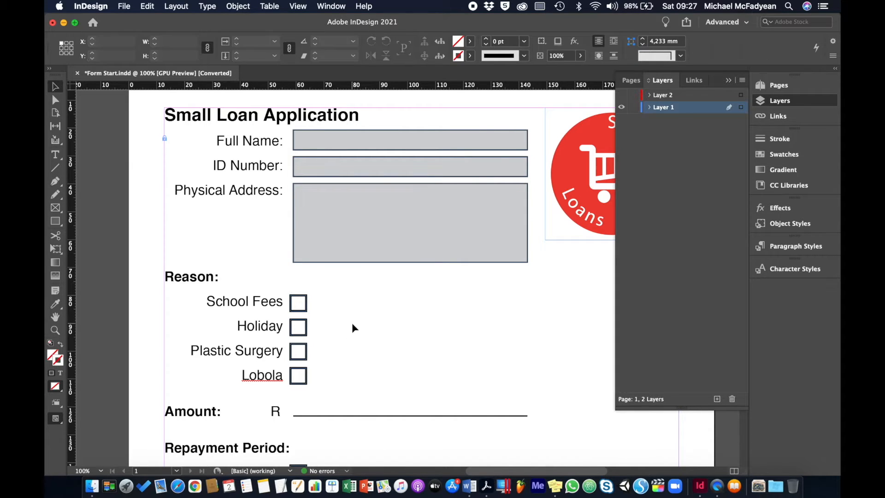
pyautogui.click(343, 417)
pyautogui.press('Delete')
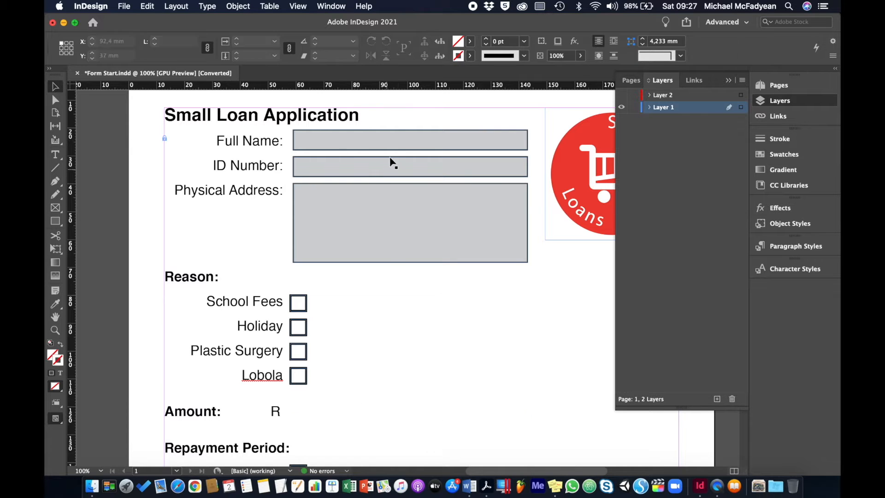
pyautogui.click(400, 139)
pyautogui.moveTo(400, 139); pyautogui.dragTo(398, 406)
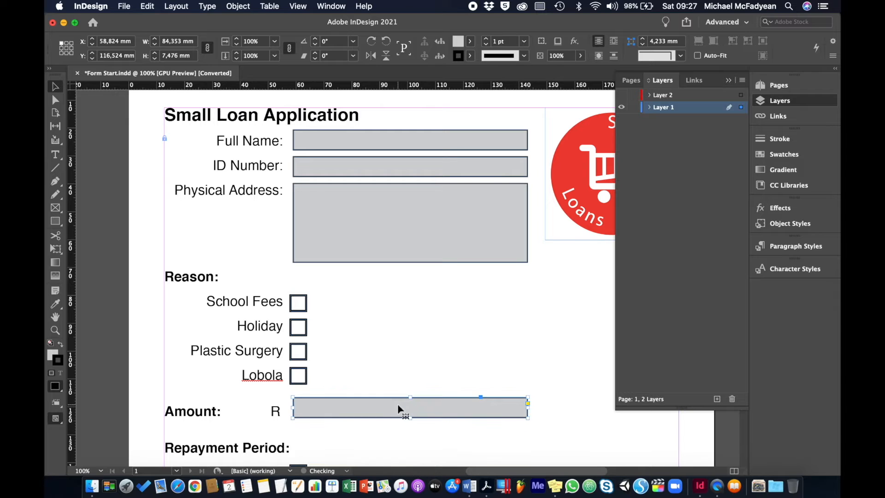
pyautogui.press('Down')
pyautogui.press('Down')
pyautogui.press('Up')
pyautogui.press('Up')
# Delete the VISA, Mastercard, American Express and PayPal checkboxes.
pyautogui.scroll(-5, 528, 290)
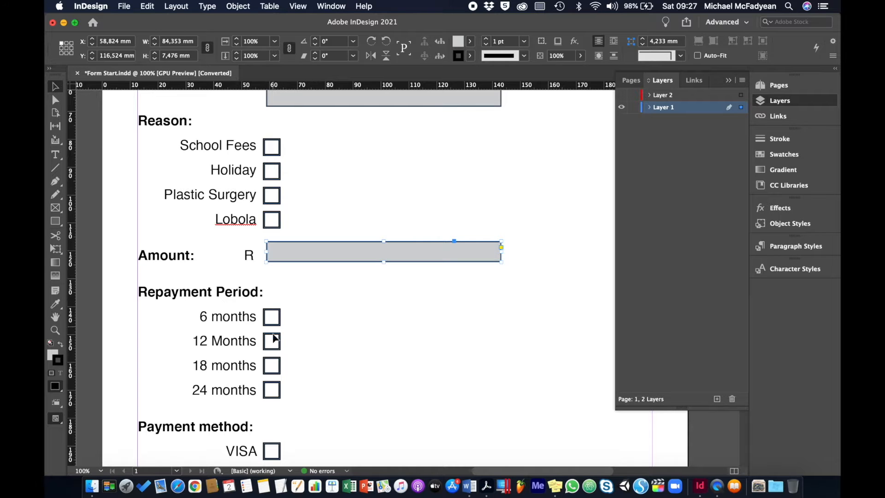
pyautogui.scroll(-5, 327, 381)
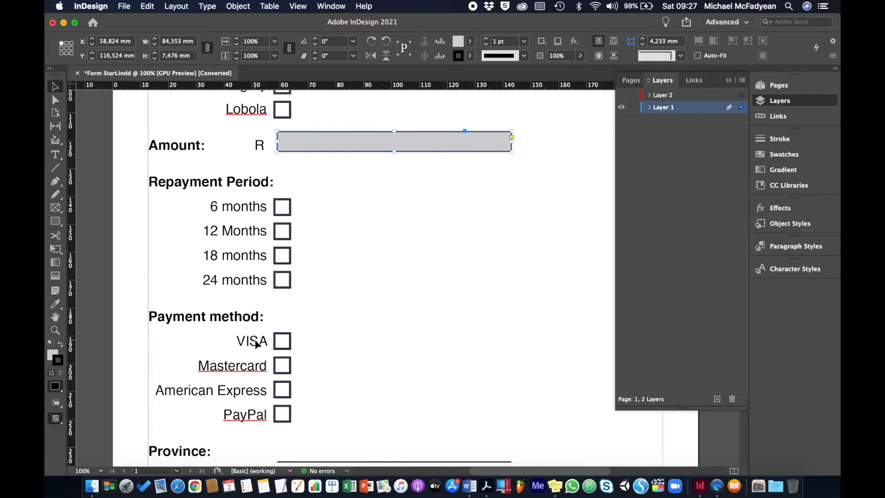
pyautogui.click(291, 344)
pyautogui.press('Delete')
pyautogui.click(291, 366)
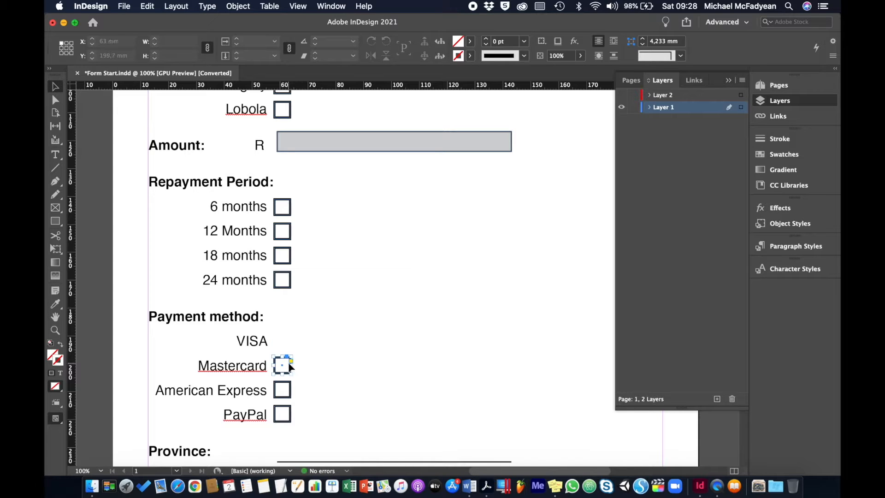
pyautogui.press('Delete')
pyautogui.click(289, 394)
pyautogui.press('Delete')
pyautogui.click(288, 411)
pyautogui.press('Delete')
# Copy the Amount box to the VISA row and stretch it down to PayPal.
pyautogui.click(364, 147)
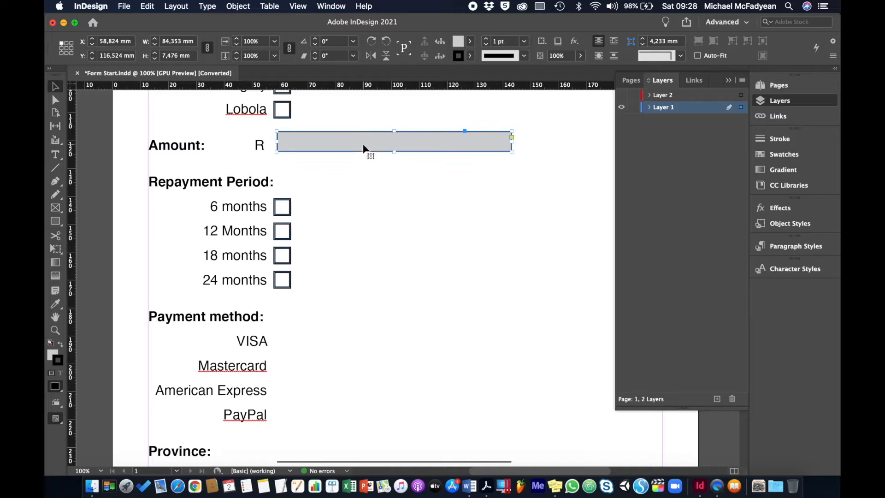
pyautogui.moveTo(365, 146); pyautogui.dragTo(386, 428)
pyautogui.moveTo(386, 427); pyautogui.dragTo(386, 426)
# Cover the VISA–PayPal labels with a [Paper]-filled rectangle and lock it.
pyautogui.click(124, 225)
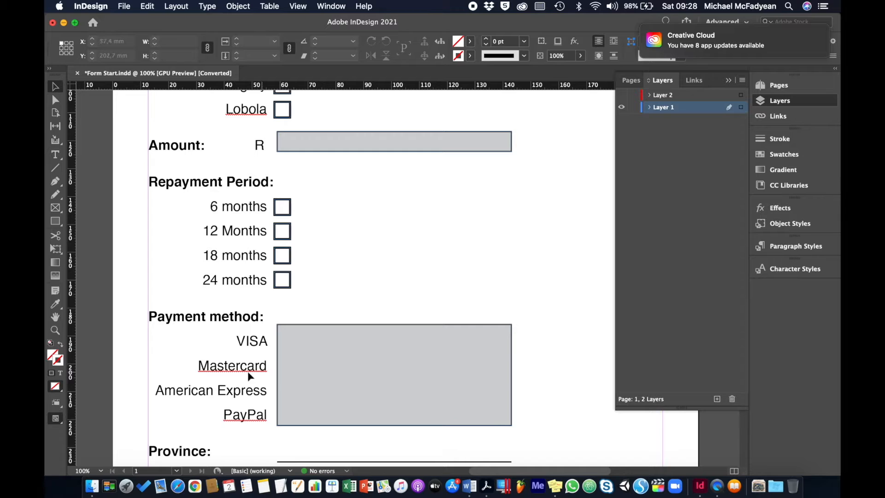
pyautogui.click(56, 222)
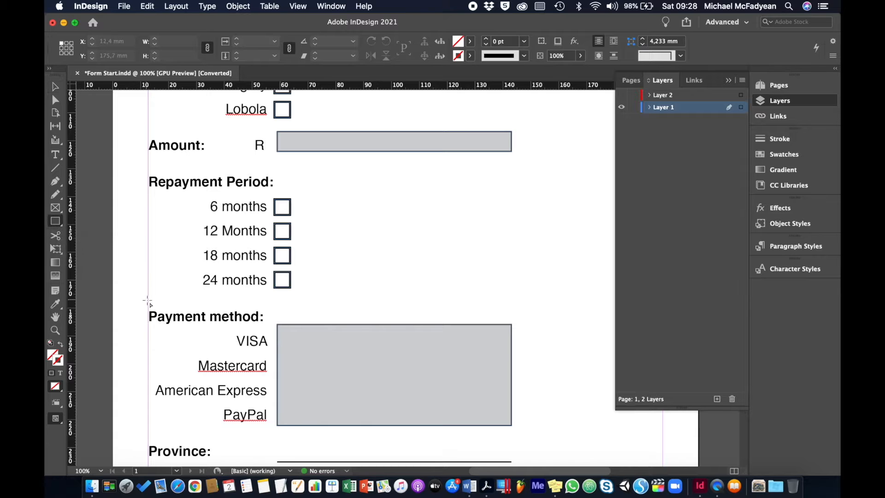
pyautogui.moveTo(148, 326); pyautogui.dragTo(274, 426)
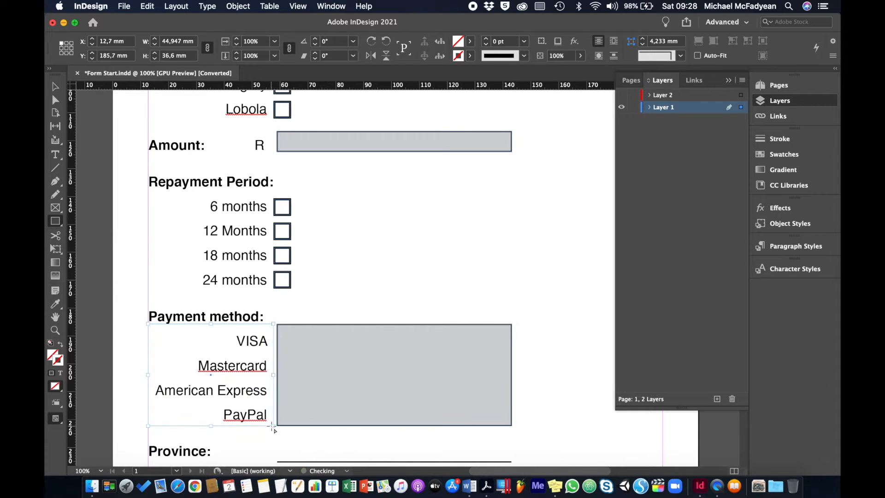
pyautogui.click(470, 41)
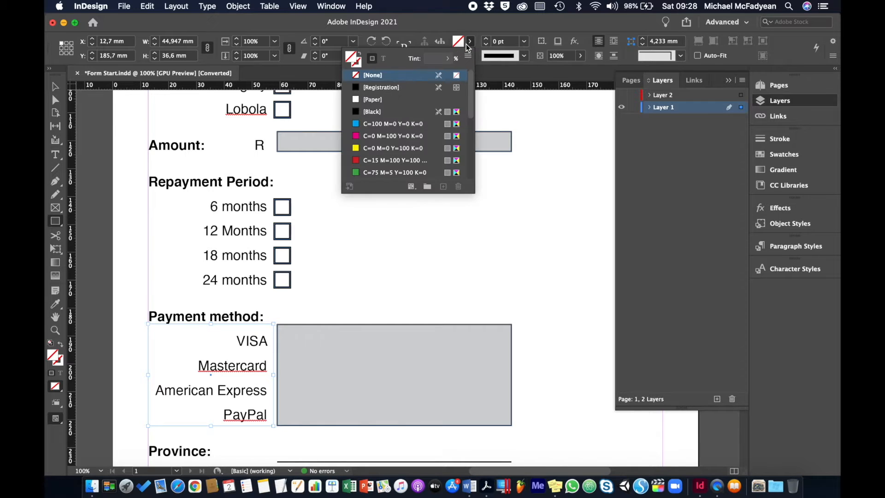
pyautogui.click(378, 100)
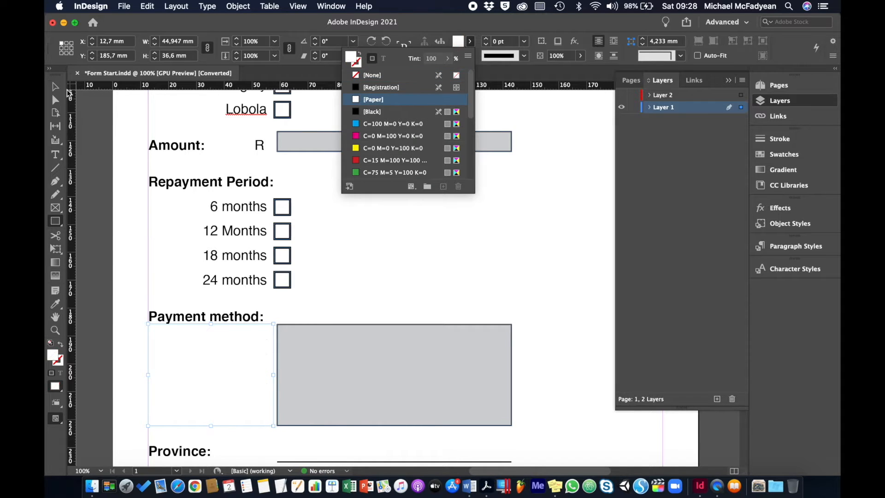
pyautogui.click(55, 87)
pyautogui.click(244, 6)
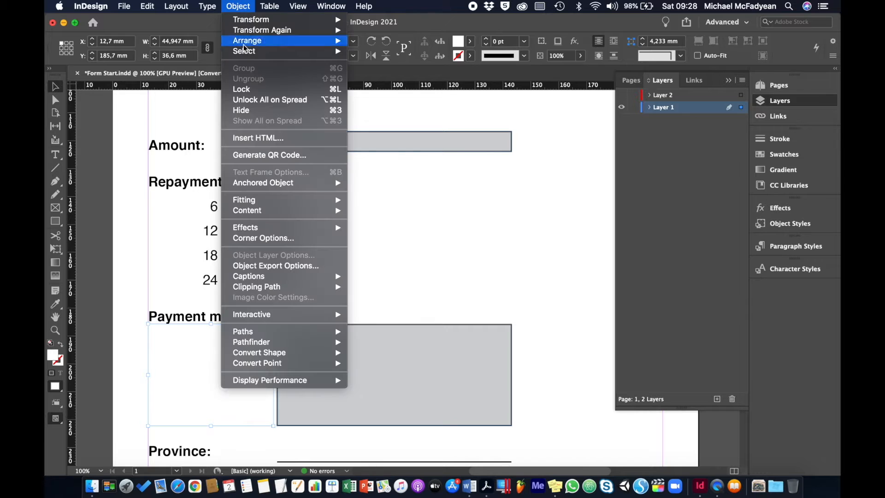
pyautogui.click(245, 88)
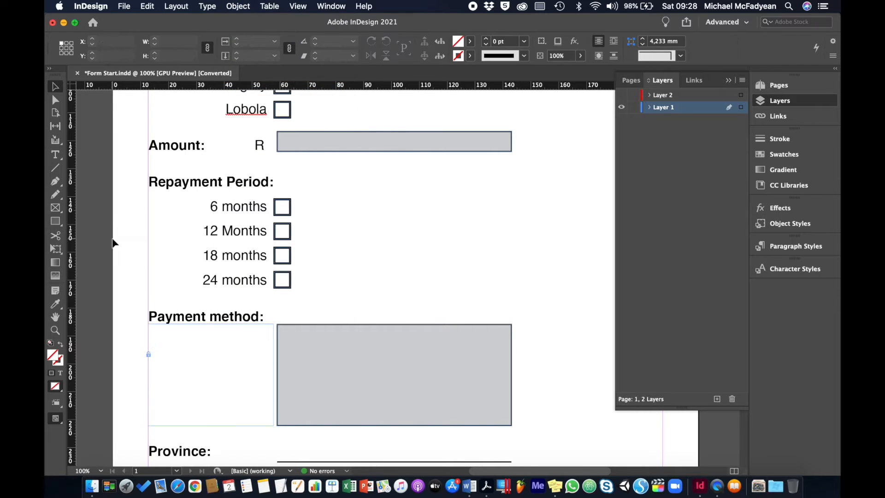
# Replace the Province line with a copy of the grey Amount box.
pyautogui.scroll(-6, 421, 272)
pyautogui.scroll(2, 423, 274)
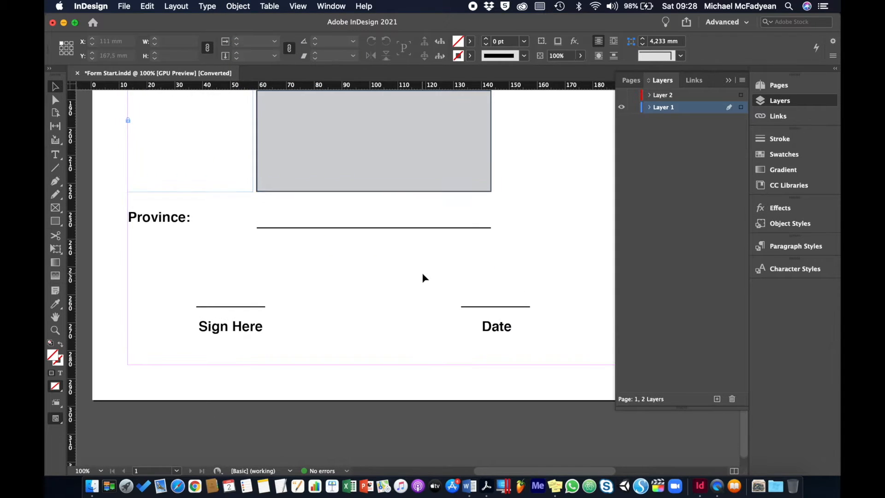
pyautogui.click(416, 228)
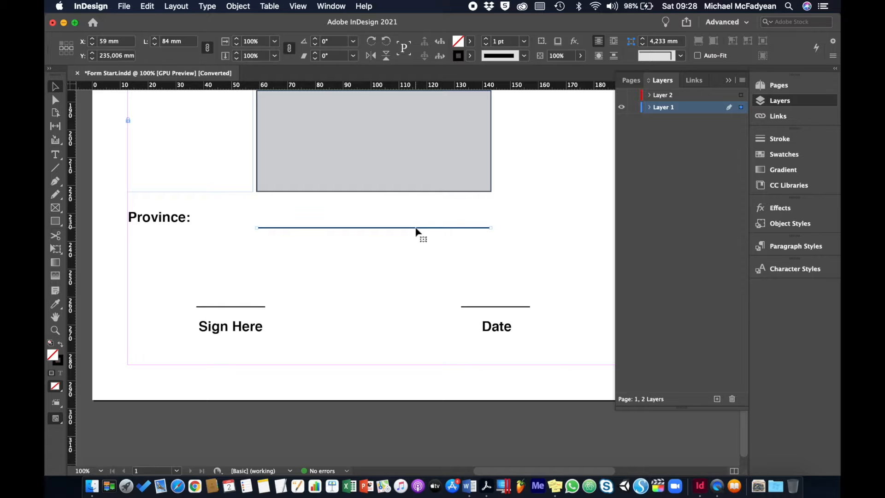
pyautogui.press('BackSpace')
pyautogui.scroll(5, 415, 230)
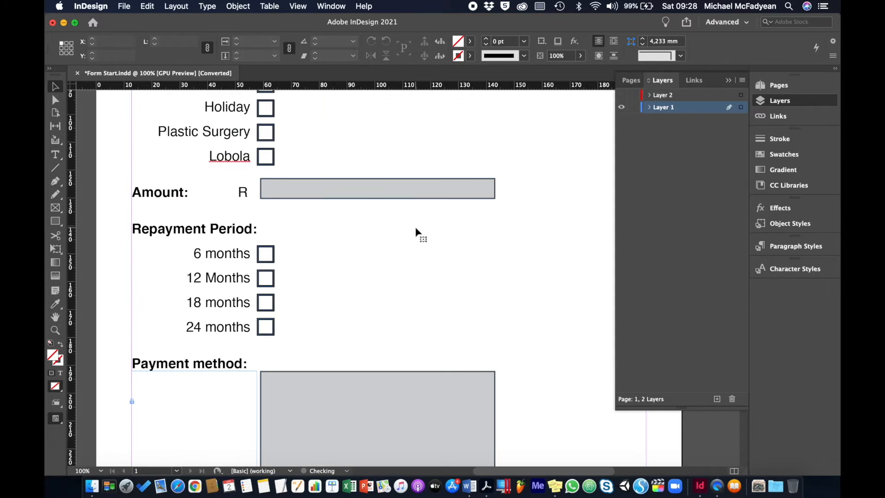
pyautogui.click(410, 110)
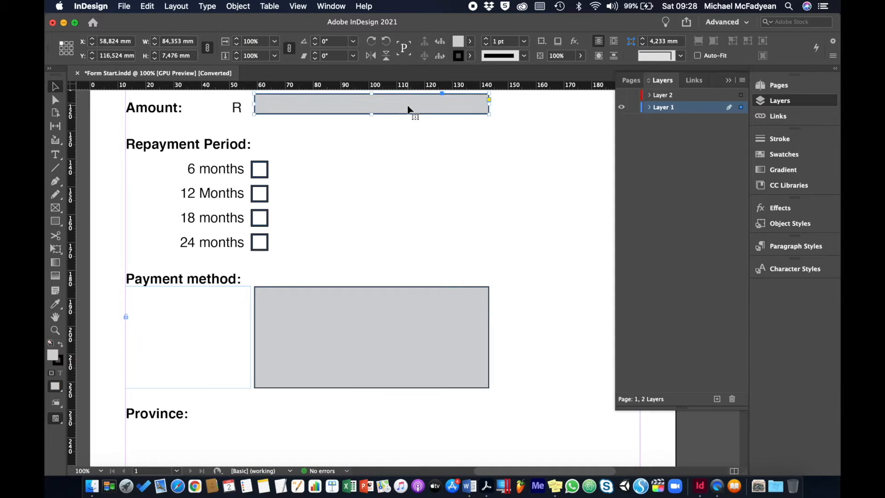
pyautogui.moveTo(409, 110); pyautogui.dragTo(397, 421)
pyautogui.scroll(-5, 396, 420)
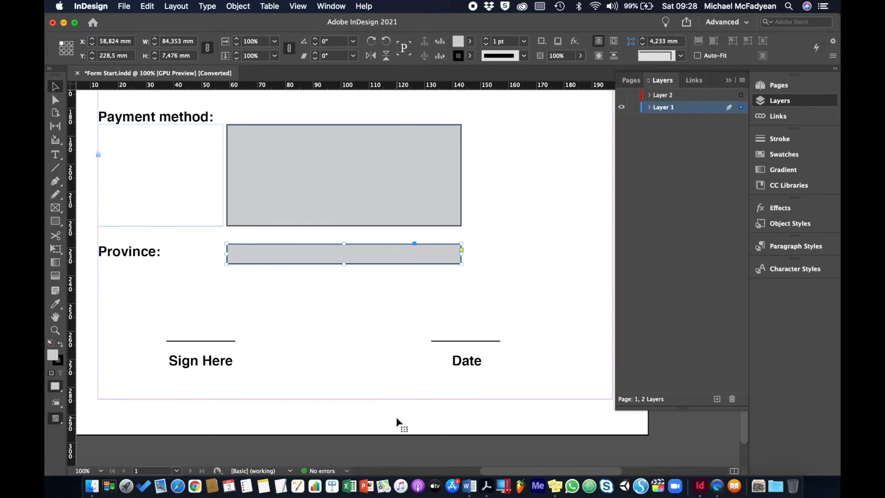
# Replace the Sign Here and Date lines with resized grey box copies, then fit the page.
pyautogui.click(226, 341)
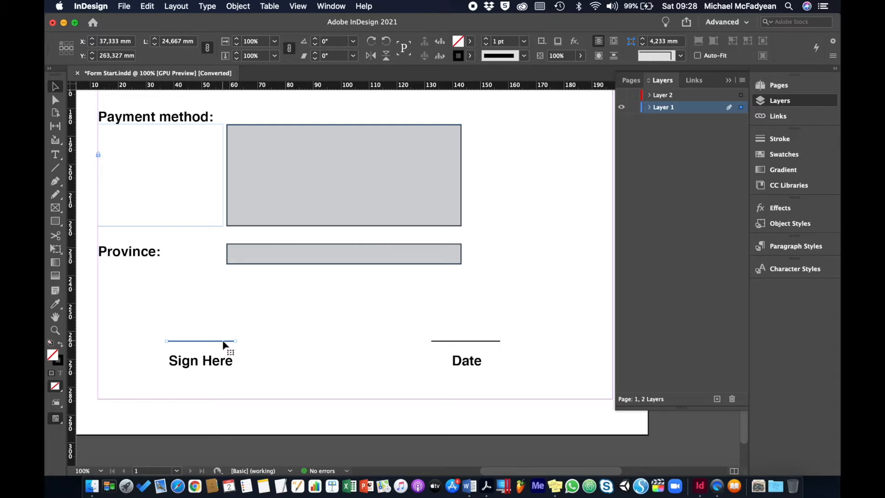
pyautogui.press('BackSpace')
pyautogui.click(488, 341)
pyautogui.press('BackSpace')
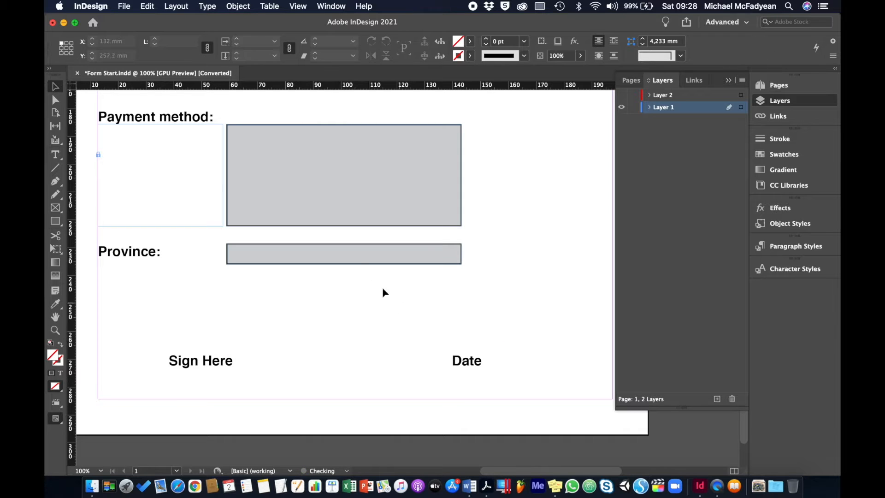
pyautogui.click(358, 259)
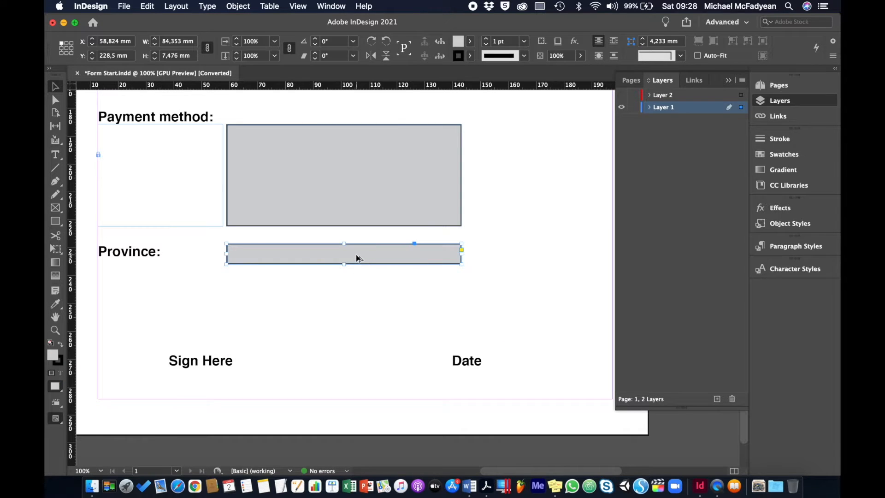
pyautogui.moveTo(358, 259); pyautogui.dragTo(276, 340)
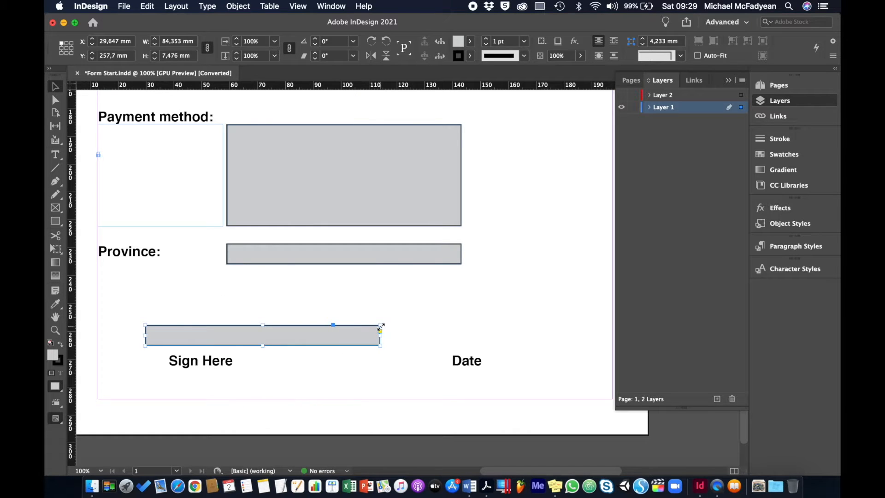
pyautogui.moveTo(381, 325); pyautogui.dragTo(267, 309)
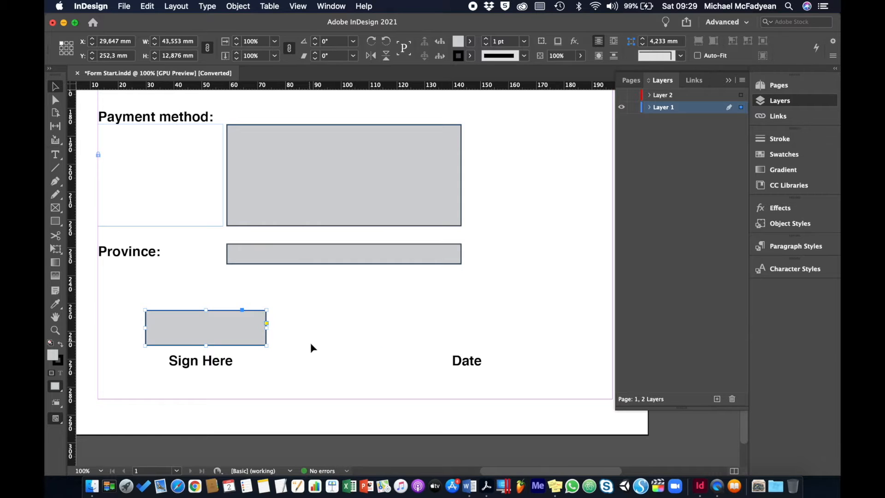
pyautogui.click(176, 334)
pyautogui.moveTo(176, 333); pyautogui.dragTo(467, 325)
pyautogui.click(528, 302)
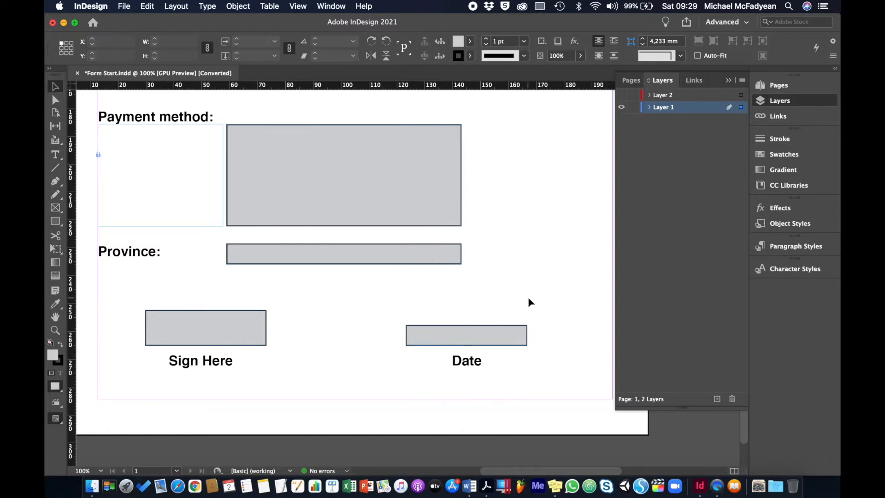
pyautogui.press('super+0')
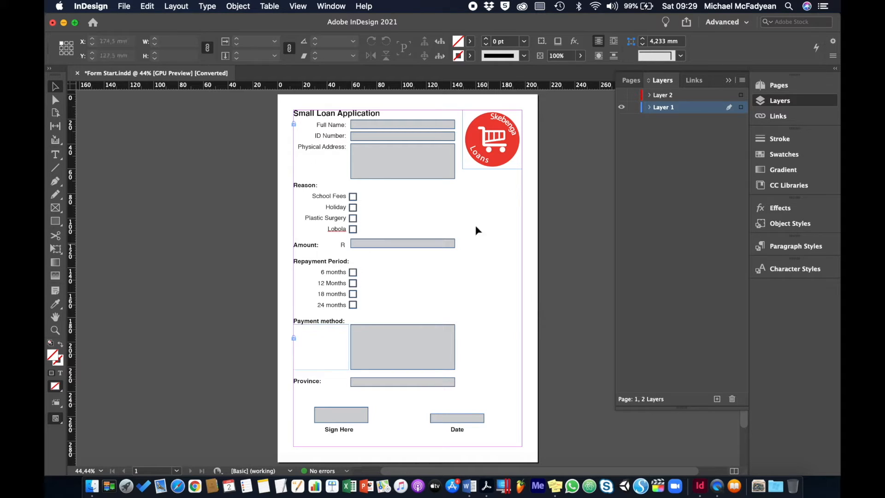
# With the Full Name box selected, open the Buttons and Forms panel and its Type list.
pyautogui.click(438, 128)
pyautogui.press('super+1')
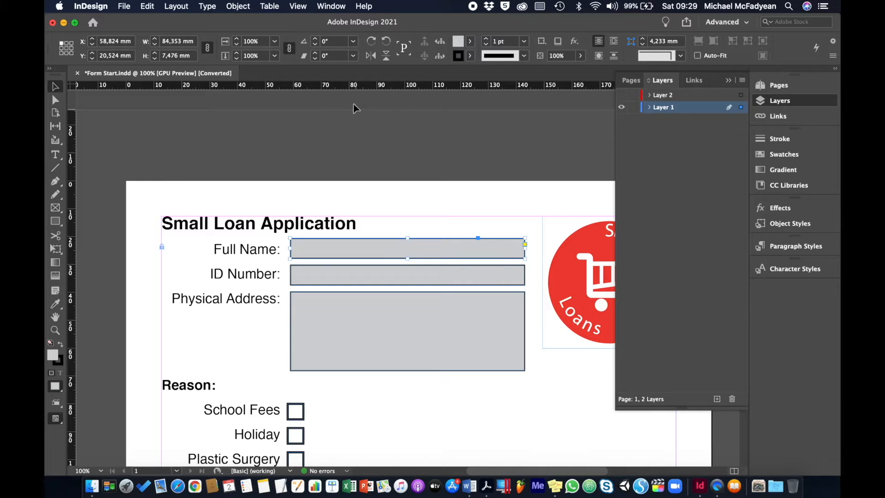
pyautogui.click(338, 7)
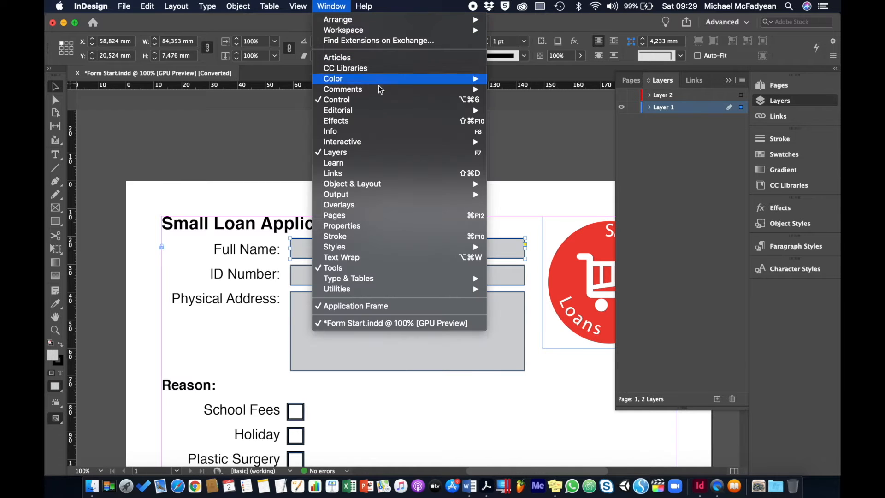
pyautogui.moveTo(389, 142)
pyautogui.click(516, 161)
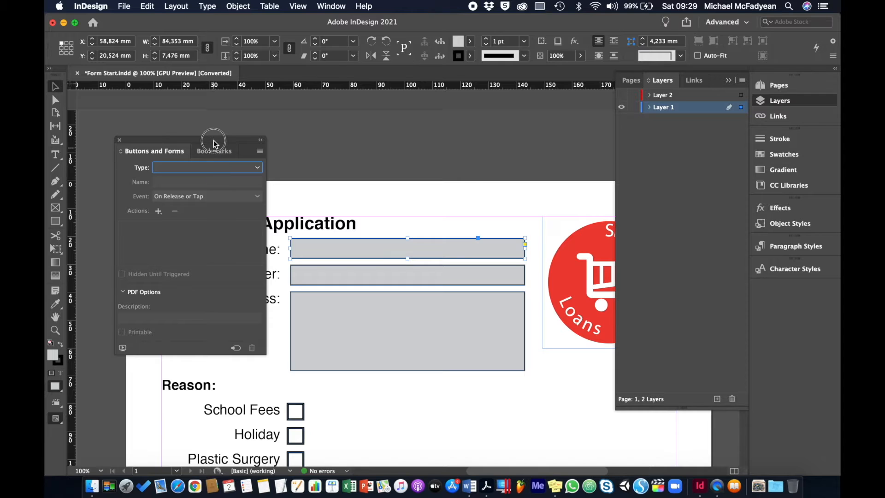
pyautogui.moveTo(213, 143); pyautogui.dragTo(183, 117)
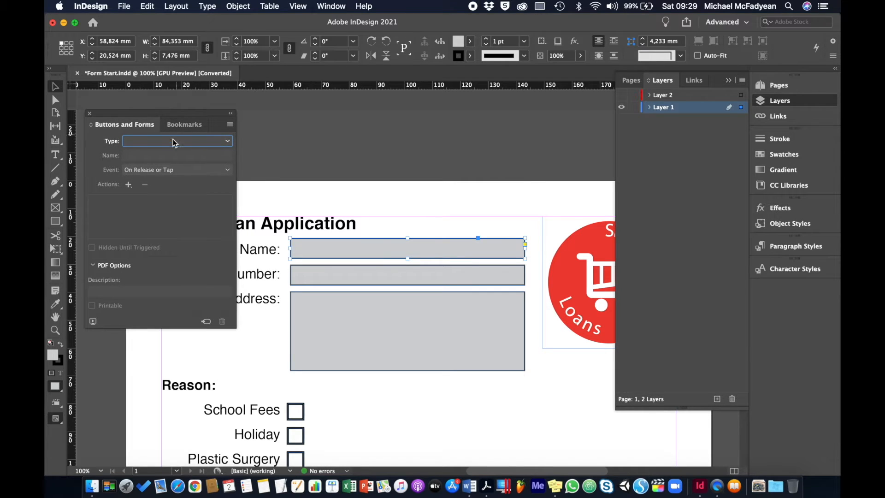
pyautogui.click(228, 143)
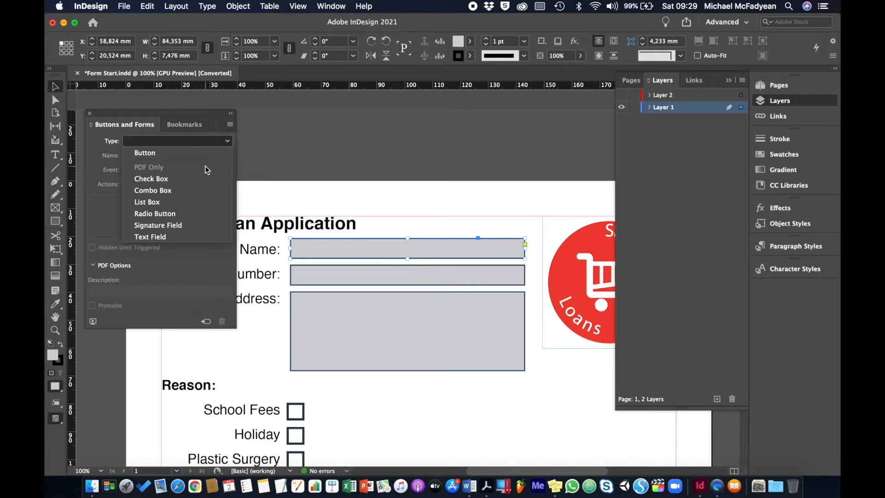
# Set the Full Name box to a required Text Field named Full Name, described 'No nicknames please!'.
pyautogui.click(168, 237)
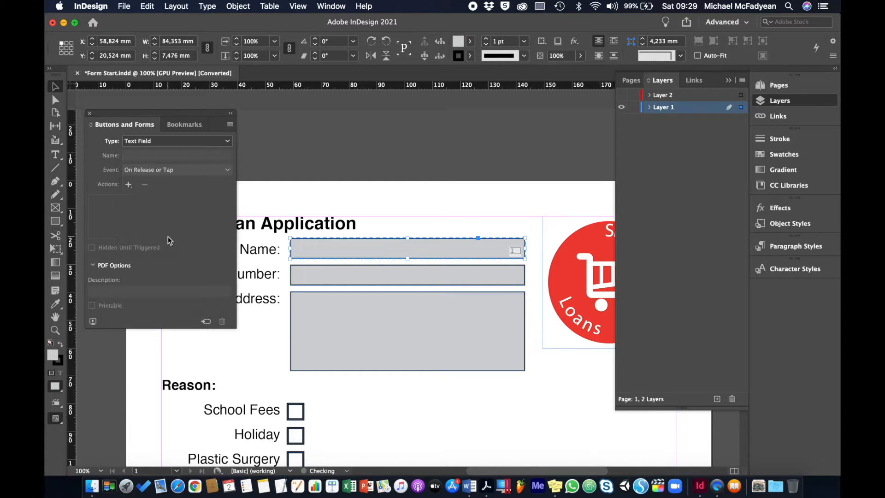
pyautogui.click(171, 154)
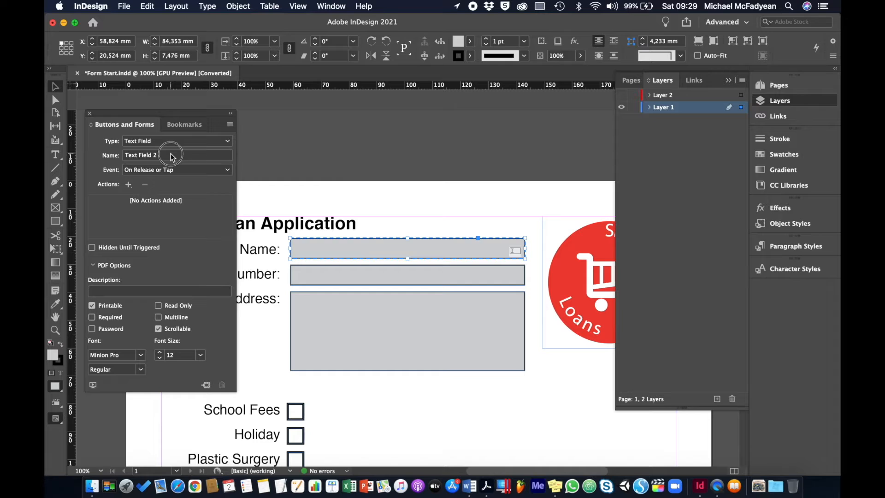
pyautogui.moveTo(171, 154); pyautogui.dragTo(93, 156)
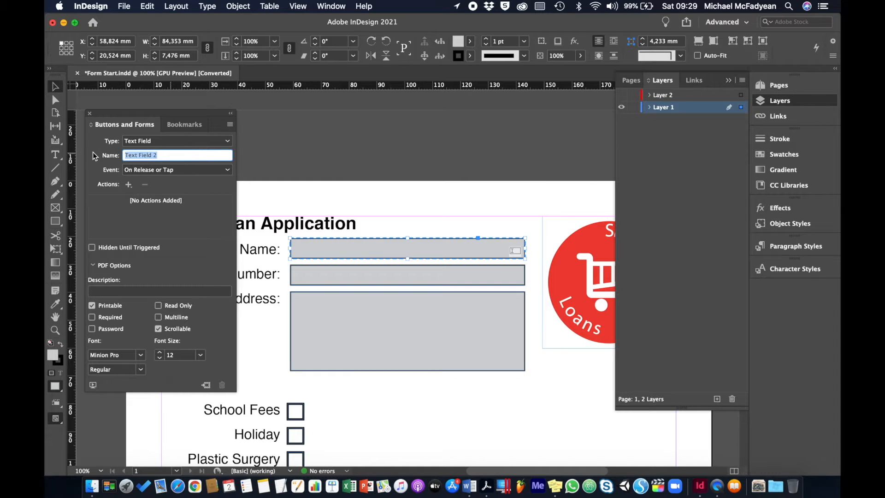
pyautogui.write('Full Name')
pyautogui.click(92, 317)
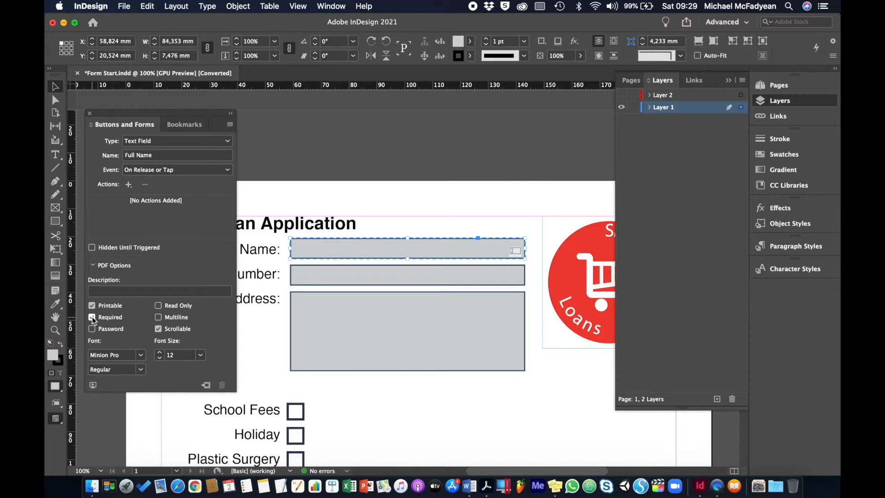
pyautogui.click(124, 290)
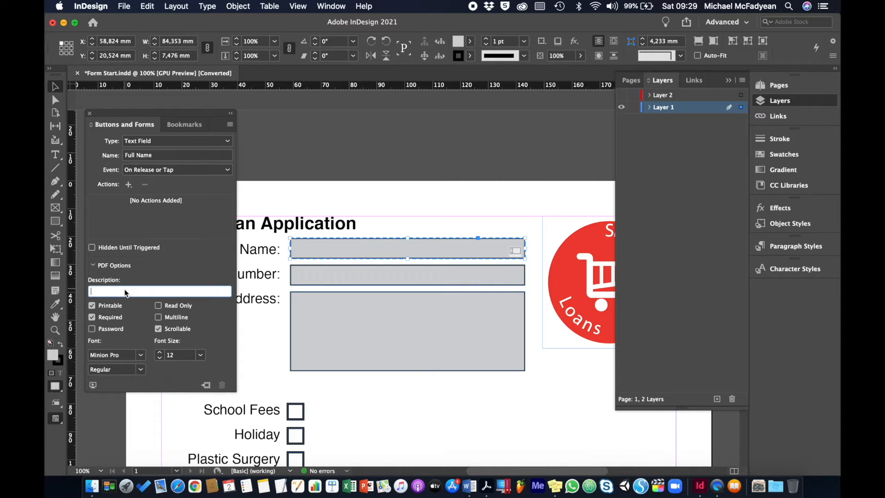
pyautogui.write('No nicknames please!')
pyautogui.press('Return')
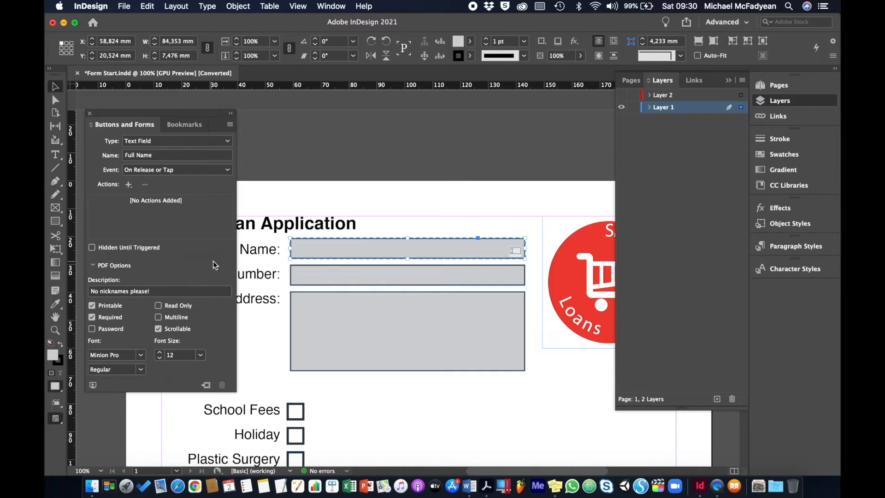
pyautogui.click(330, 276)
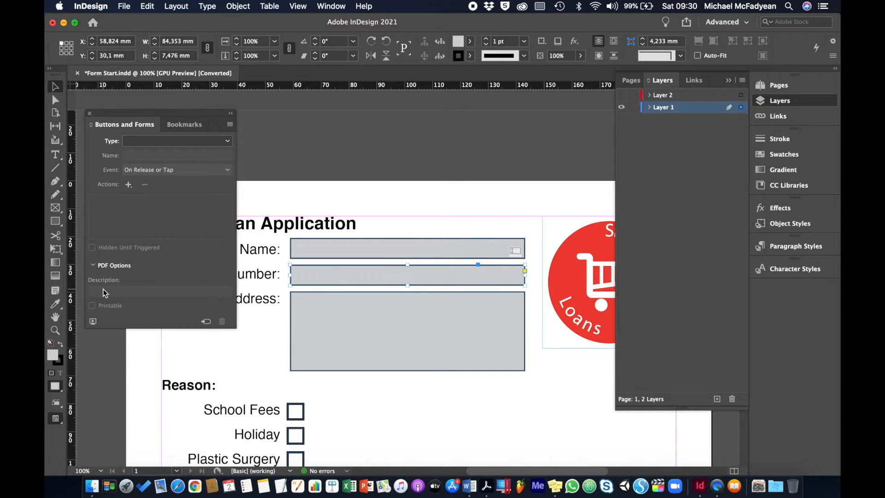
# Make the ID Number box a required Text Field 'Id Number' with description 'For SA Citizens only'.
pyautogui.click(226, 142)
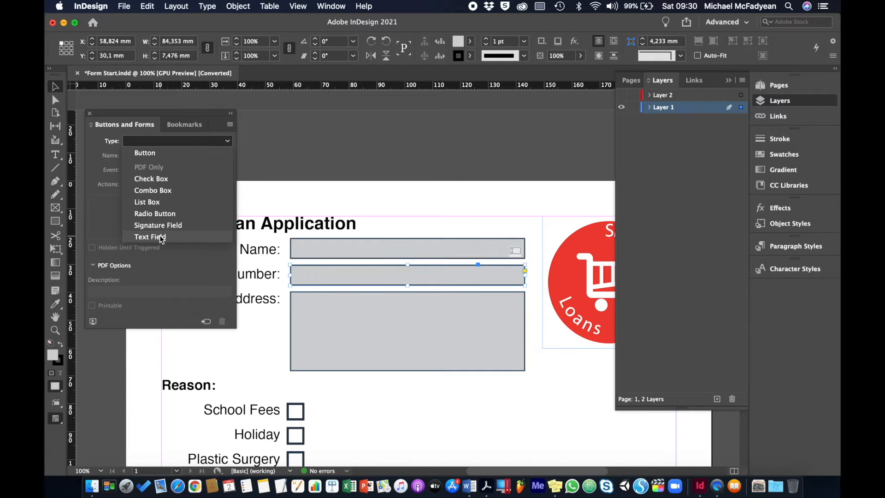
pyautogui.click(160, 236)
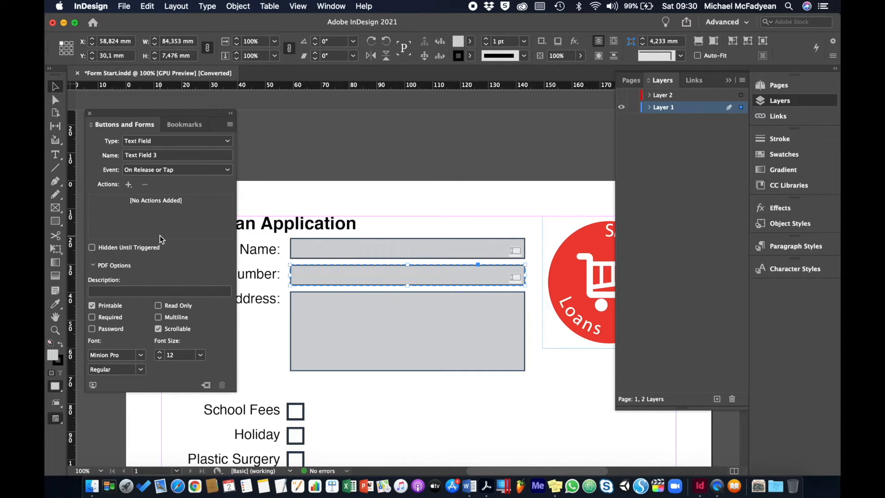
pyautogui.click(115, 157)
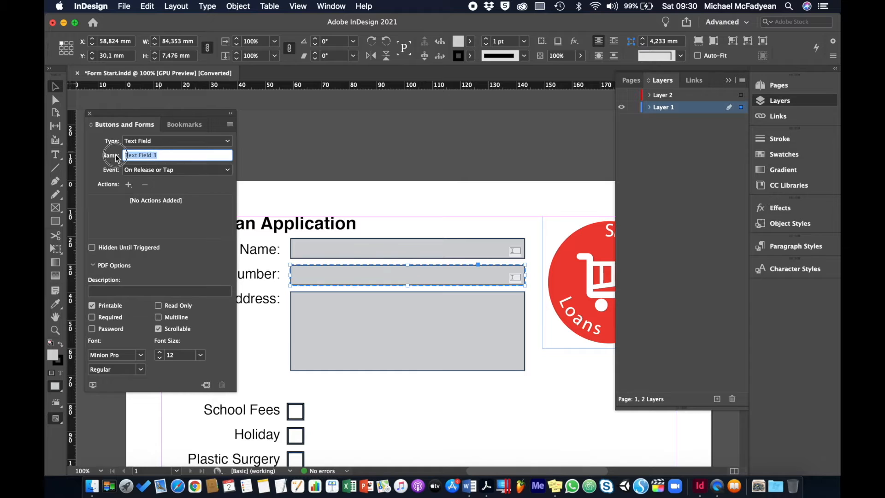
pyautogui.write('Id Number')
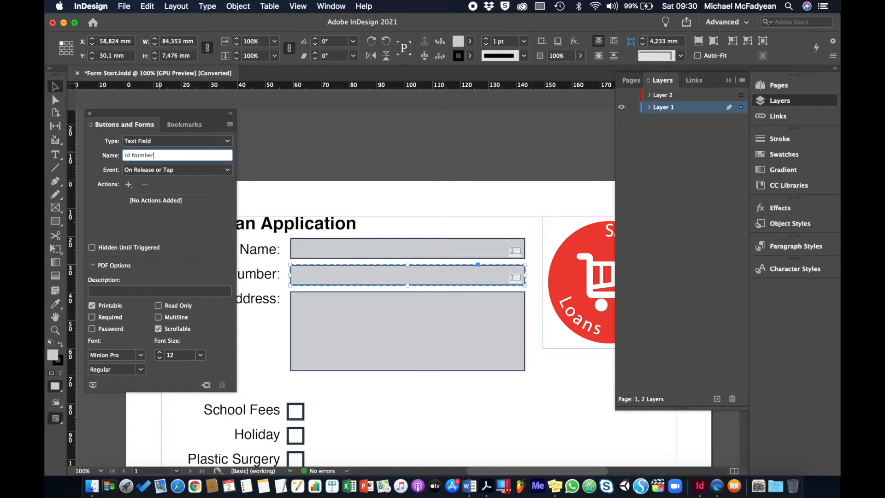
pyautogui.click(92, 317)
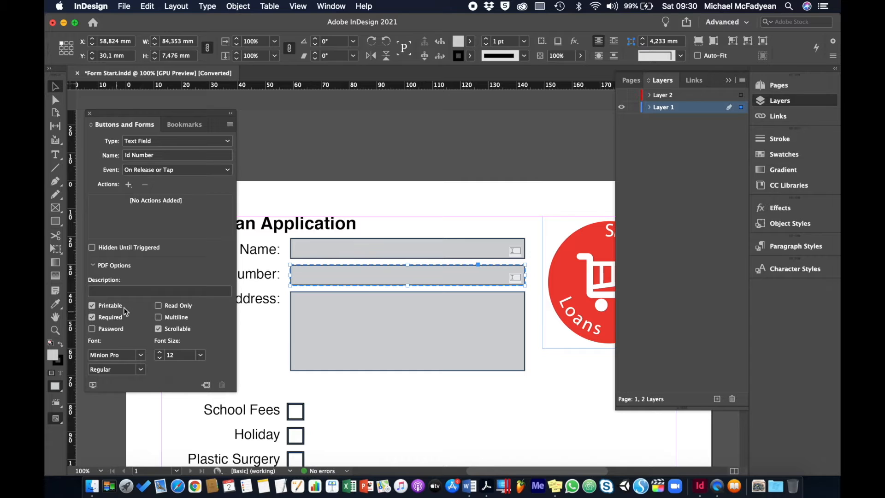
pyautogui.click(121, 292)
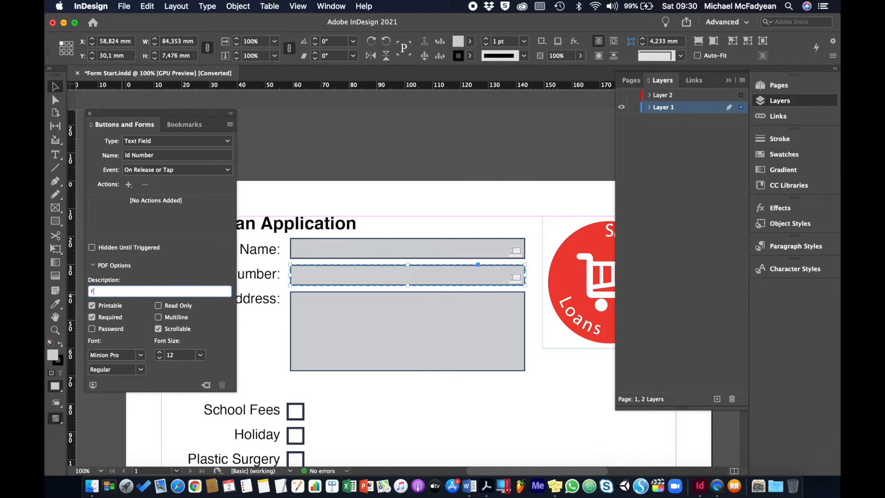
pyautogui.write('For SA Citizens only')
pyautogui.press('Return')
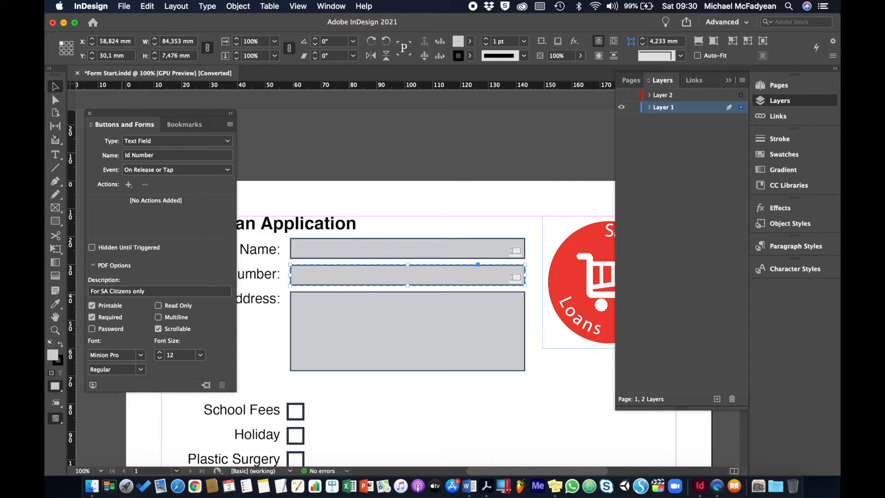
pyautogui.click(344, 320)
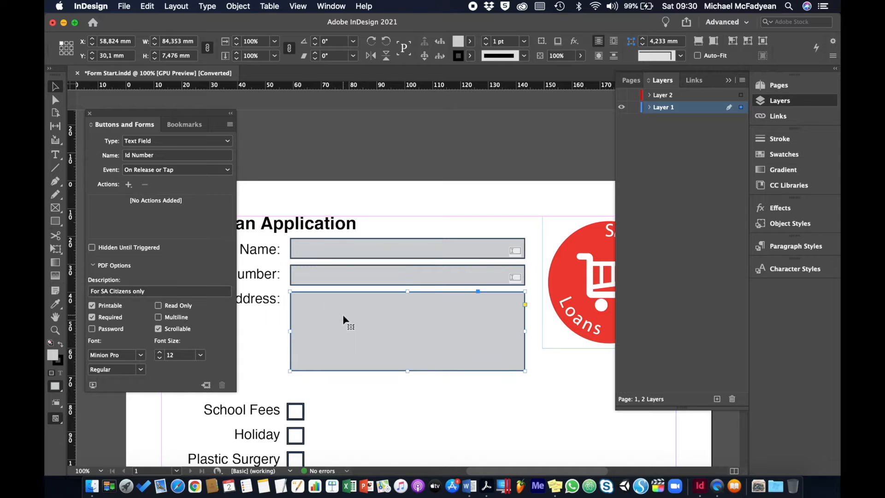
# Set the address box to a required, multiline Text Field 'Physical Address' with description 'SA Only'.
pyautogui.click(230, 141)
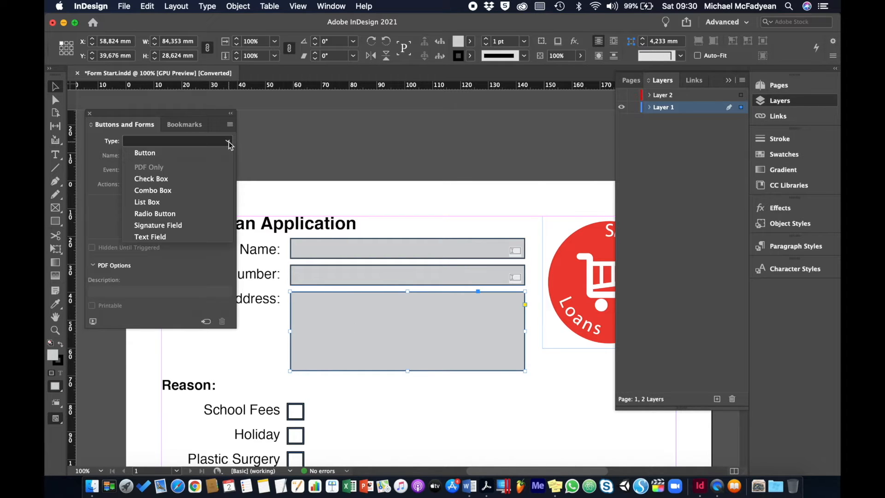
pyautogui.click(168, 235)
pyautogui.click(166, 159)
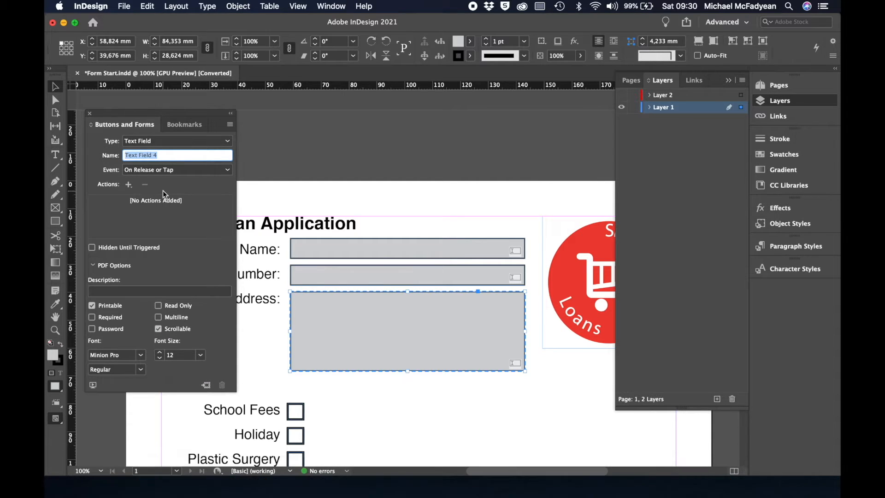
pyautogui.write('F')
pyautogui.click(92, 316)
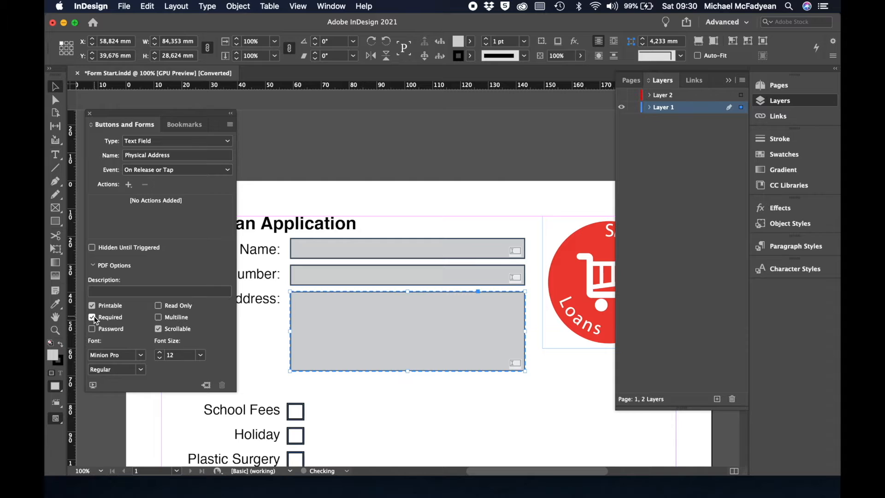
pyautogui.click(159, 317)
pyautogui.click(116, 291)
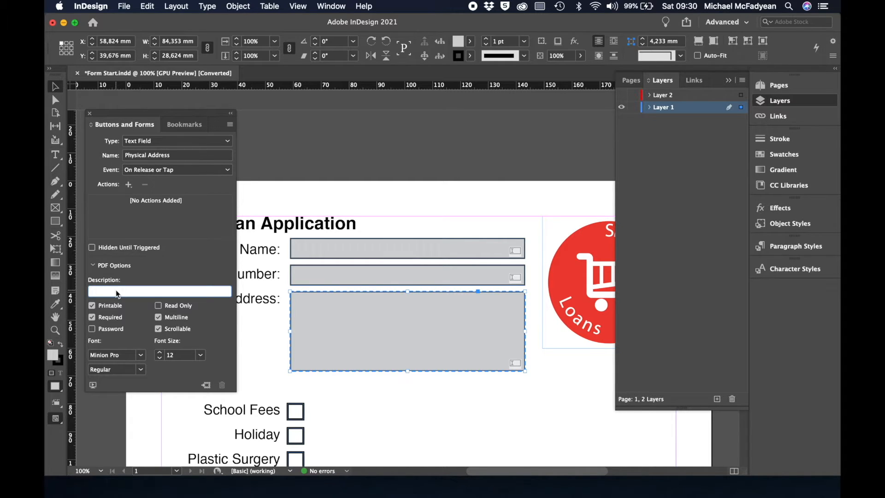
pyautogui.write('SA Only')
pyautogui.press('Return')
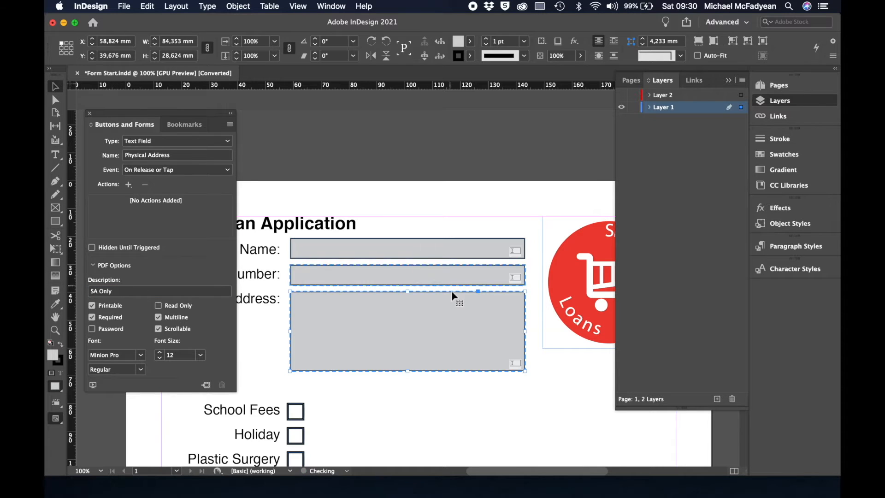
# Turn the four Reason squares (School Fees, Holiday, Plastic Surgery, Lobola) into check box fields.
pyautogui.scroll(-5, 452, 292)
pyautogui.hscroll(-1, 452, 291)
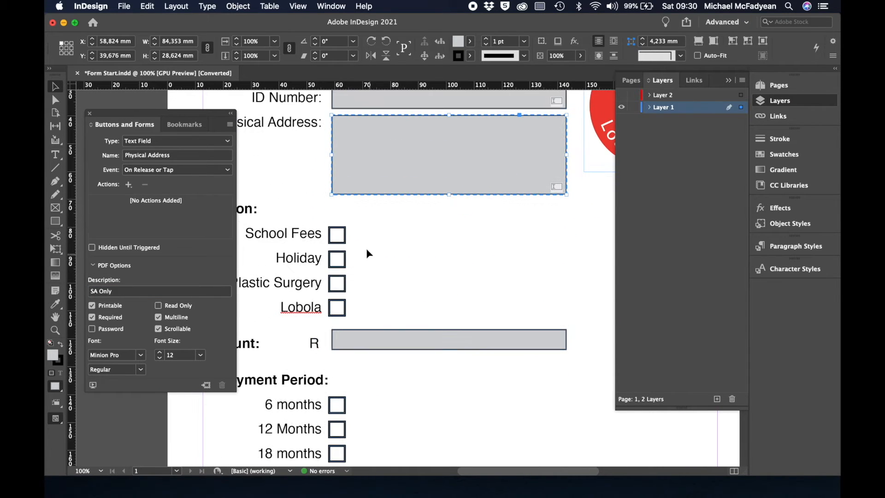
pyautogui.scroll(-2, 375, 251)
pyautogui.hscroll(-3, 375, 251)
pyautogui.scroll(3, 375, 251)
pyautogui.hscroll(2, 375, 251)
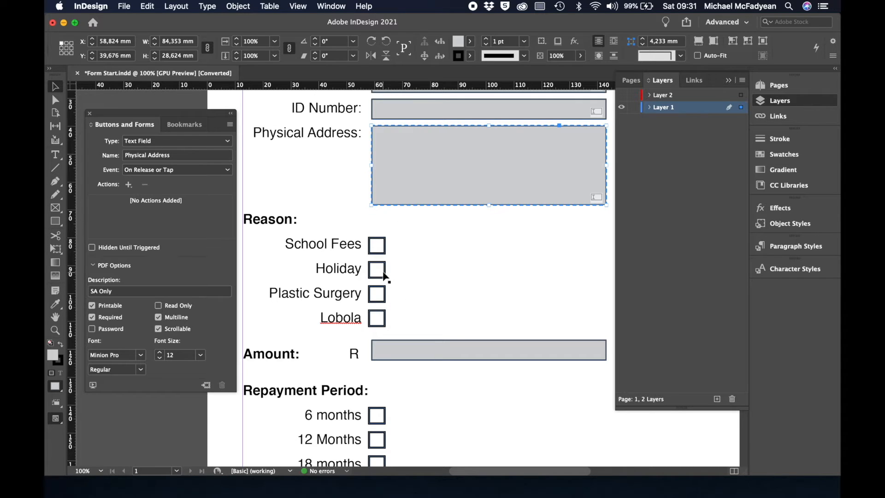
pyautogui.click(383, 254)
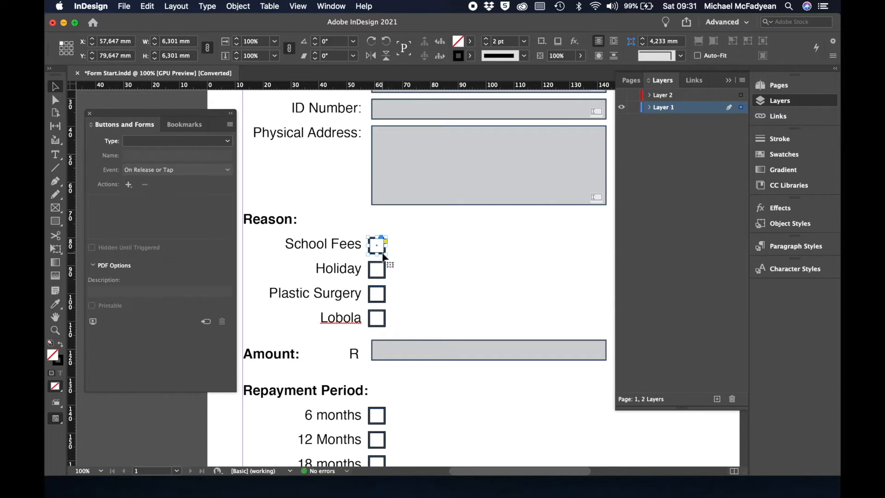
pyautogui.keyDown('shift'); pyautogui.click(385, 275); pyautogui.keyUp('shift')
pyautogui.keyDown('shift'); pyautogui.click(384, 293); pyautogui.keyUp('shift')
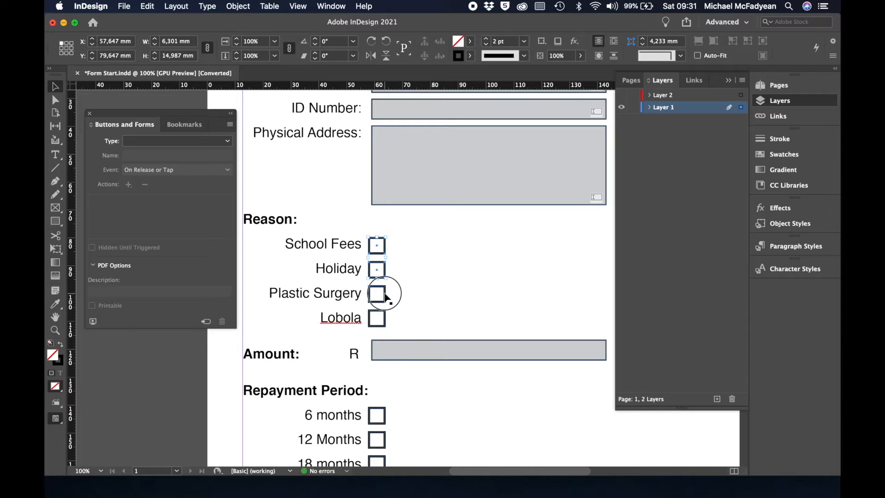
pyautogui.keyDown('shift'); pyautogui.click(386, 321); pyautogui.keyUp('shift')
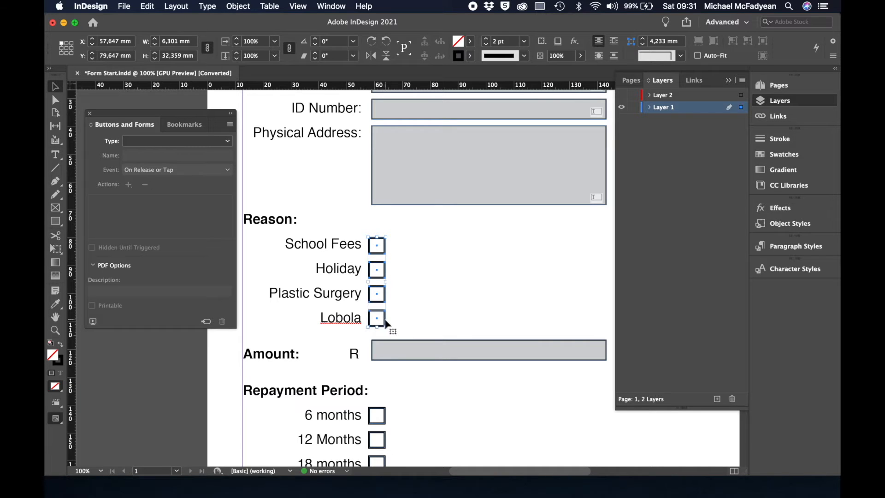
pyautogui.click(210, 141)
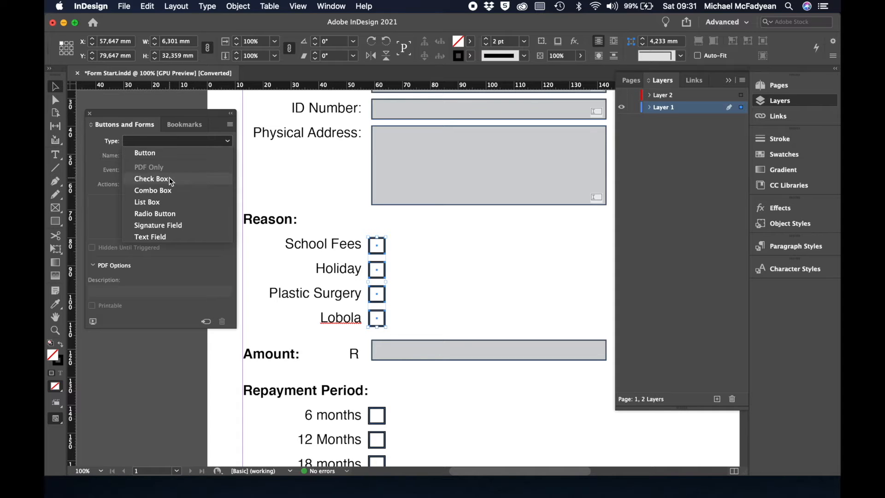
pyautogui.click(170, 181)
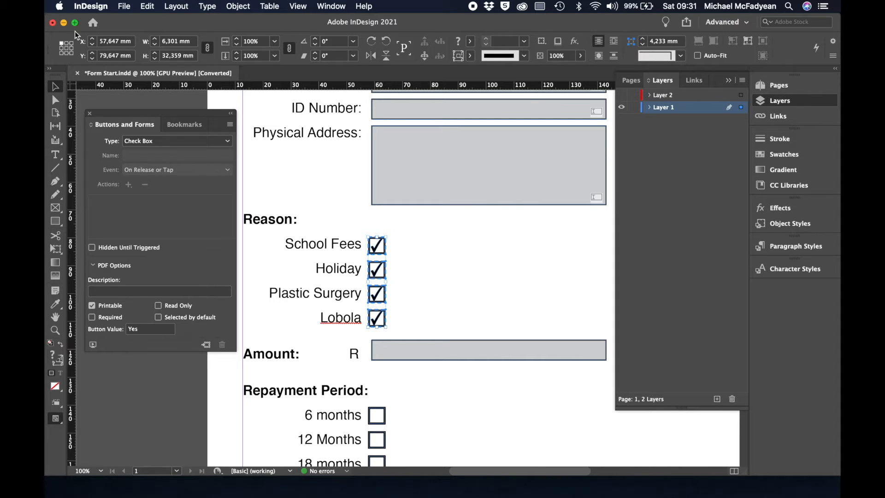
# Rename the first two check boxes from their defaults to School Fees and Holiday.
pyautogui.click(433, 265)
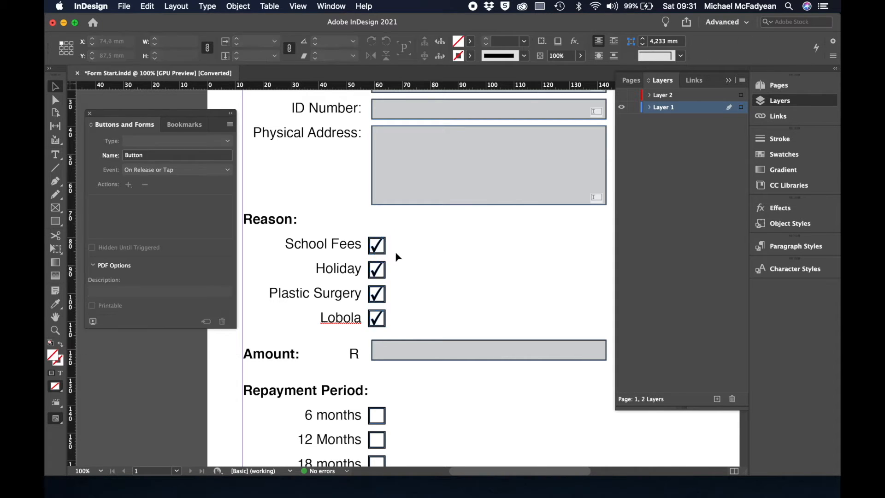
pyautogui.click(386, 252)
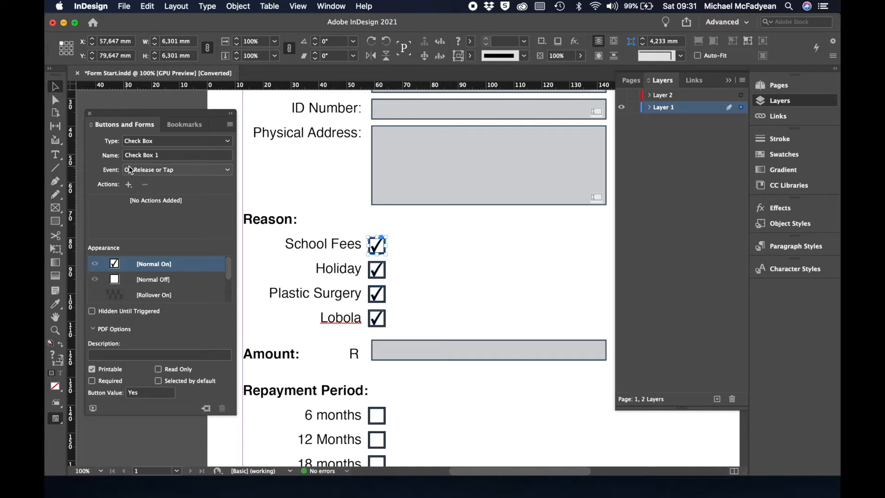
pyautogui.click(164, 156)
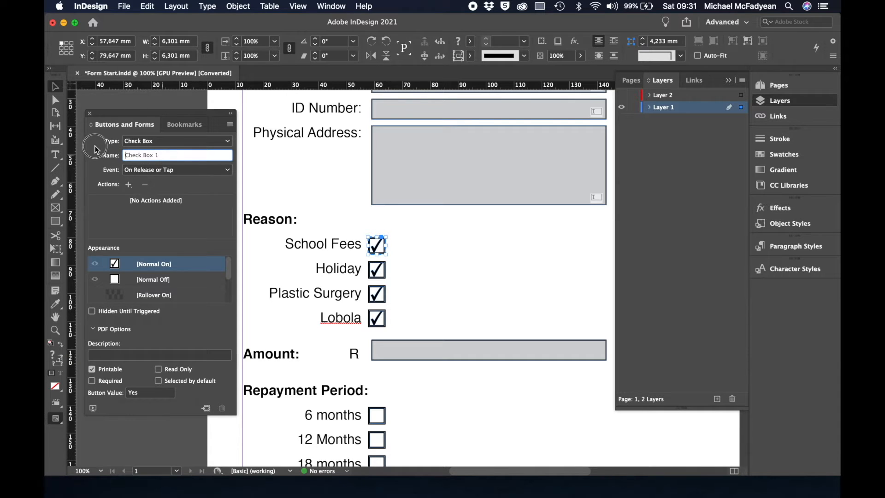
pyautogui.click(160, 154)
pyautogui.moveTo(160, 155); pyautogui.dragTo(115, 156)
pyautogui.write('School Fees')
pyautogui.press('Return')
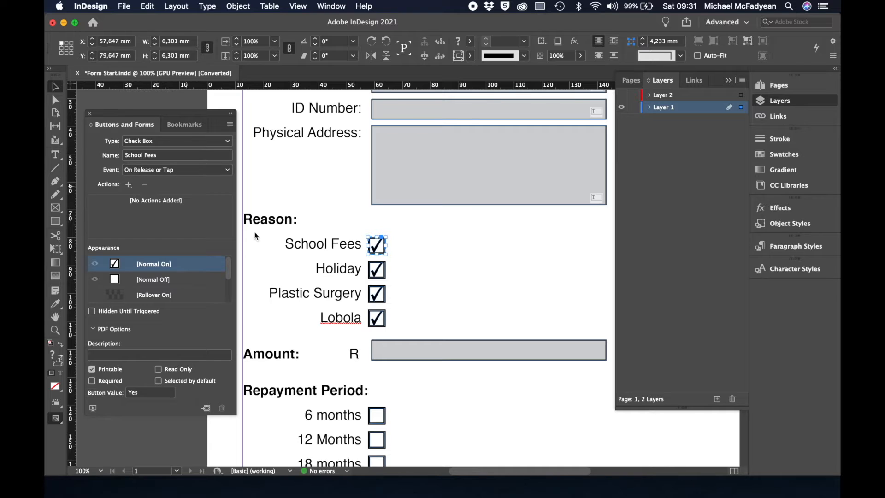
pyautogui.click(377, 270)
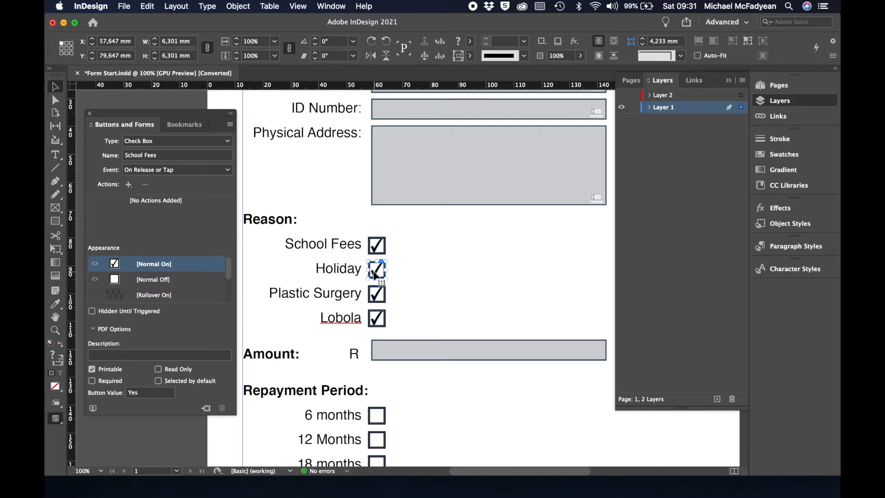
pyautogui.click(170, 158)
pyautogui.moveTo(169, 158); pyautogui.dragTo(90, 157)
pyautogui.write('H')
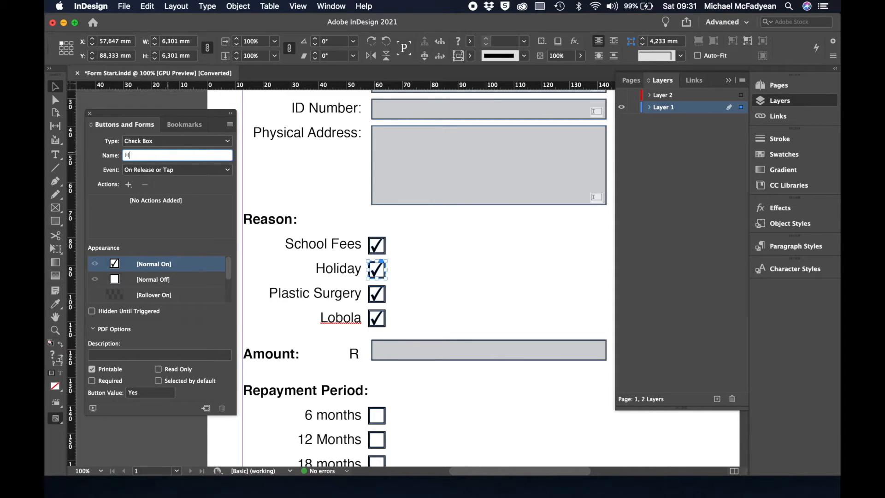
pyautogui.write('oliday')
pyautogui.press('Return')
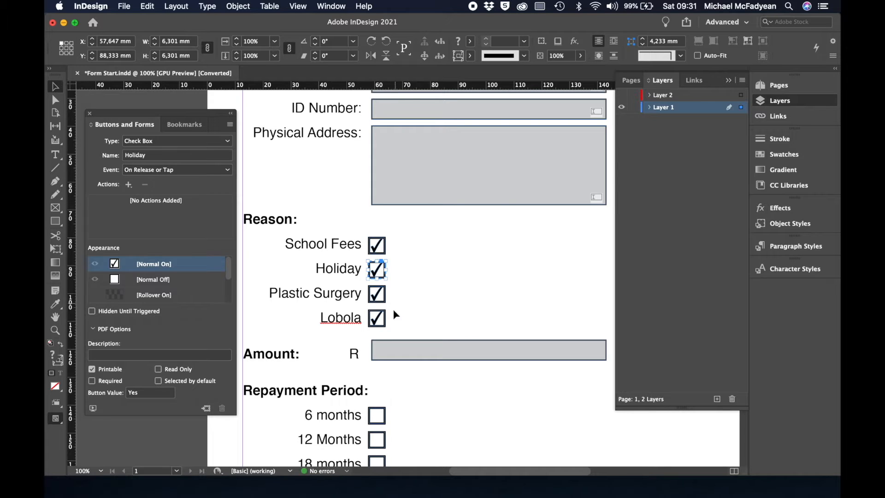
# Rename Check Box 3 and Check Box 4 to Plastic Surgery and Lobola.
pyautogui.click(377, 293)
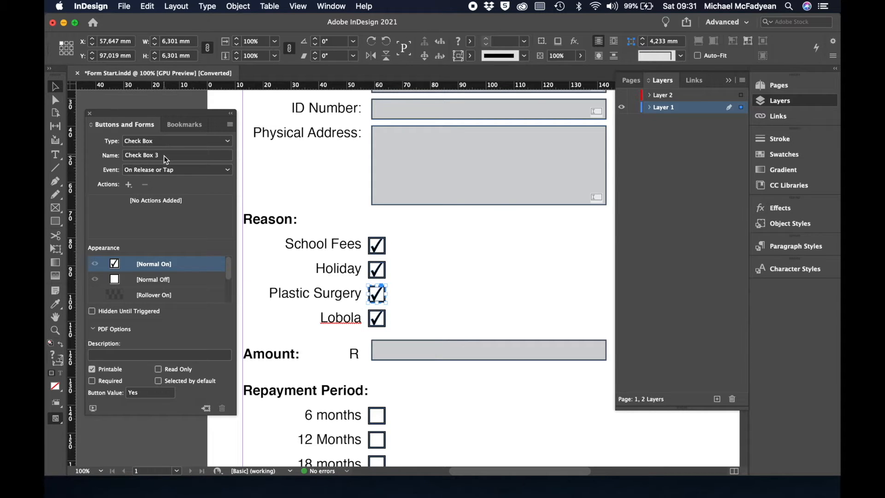
pyautogui.moveTo(166, 159); pyautogui.dragTo(108, 156)
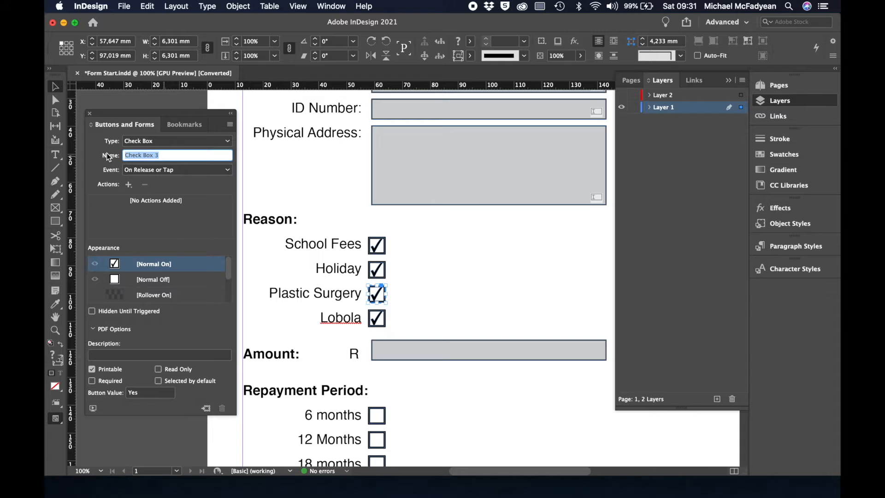
pyautogui.write('Plastic Surgery')
pyautogui.press('Return')
pyautogui.click(377, 318)
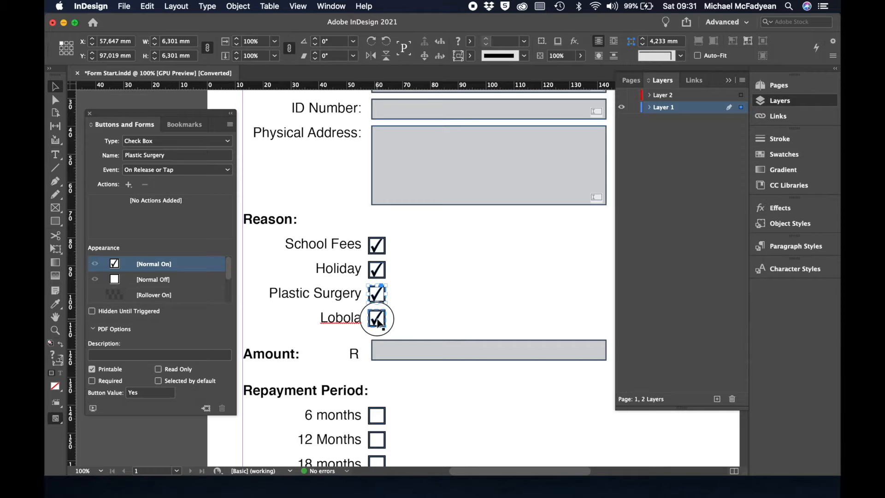
pyautogui.moveTo(168, 155); pyautogui.dragTo(109, 155)
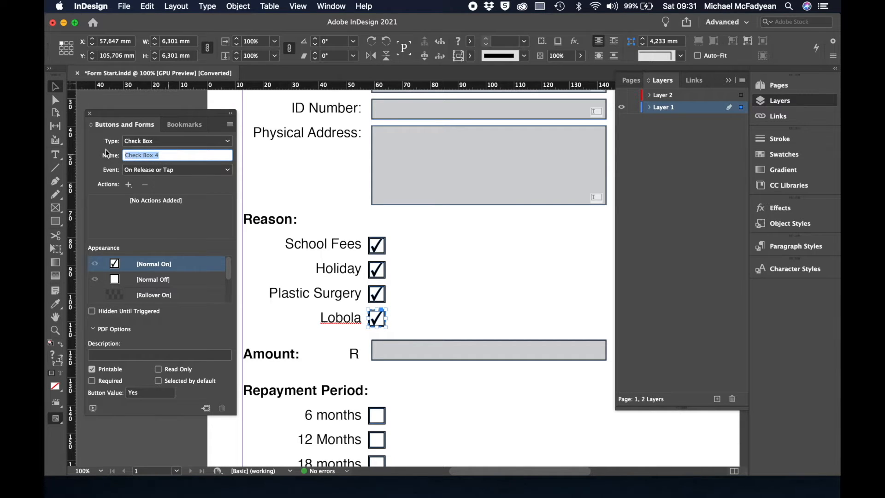
pyautogui.write('Lobola')
pyautogui.press('Return')
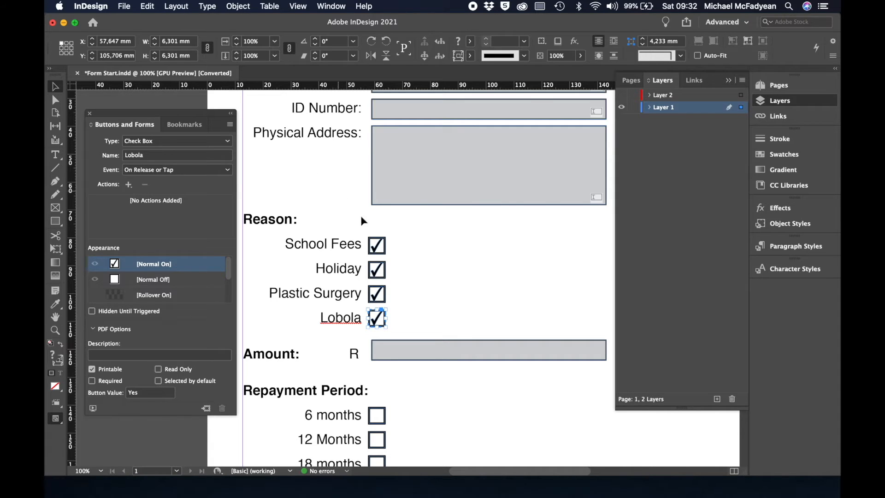
pyautogui.click(424, 287)
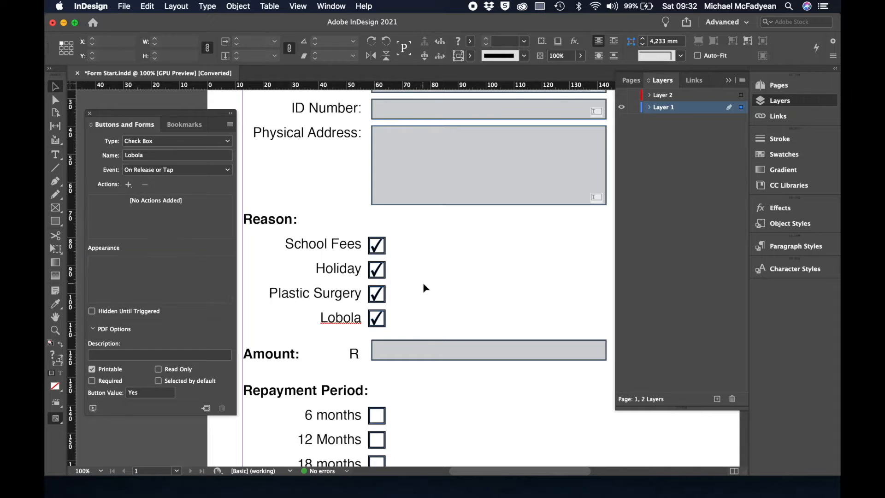
# Convert the gray Amount box into a text field named Amount.
pyautogui.click(426, 353)
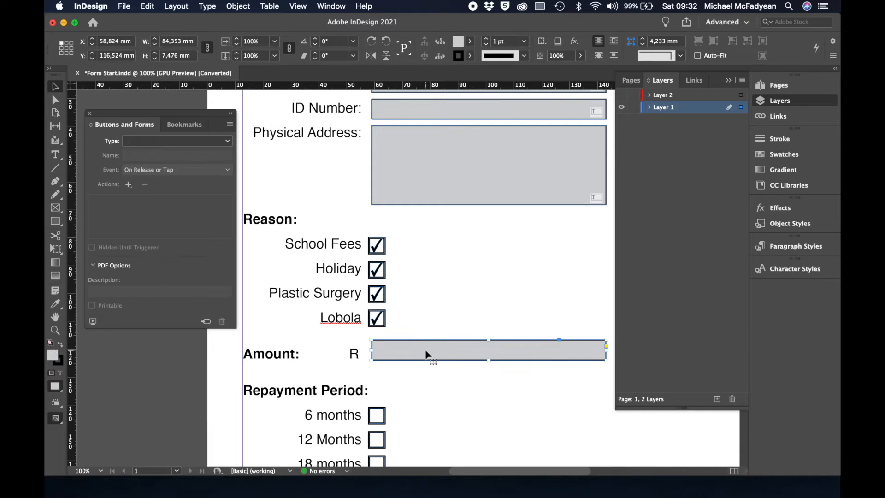
pyautogui.click(228, 142)
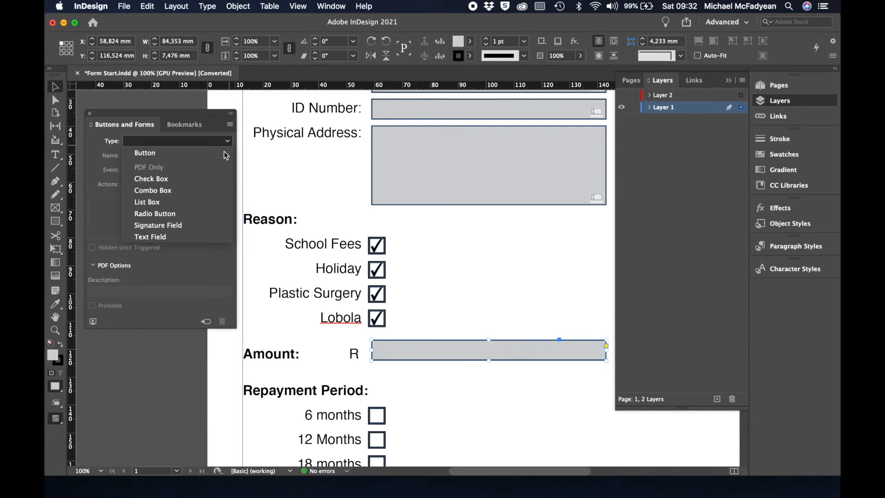
pyautogui.click(155, 237)
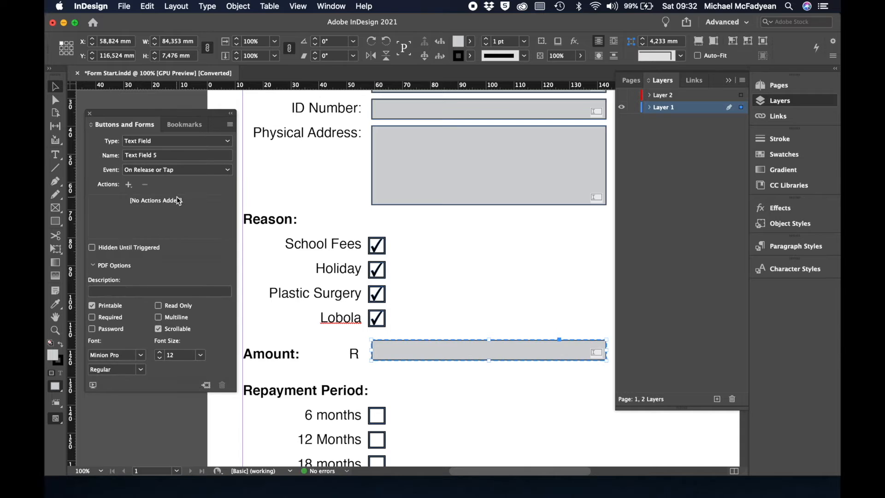
pyautogui.click(161, 152)
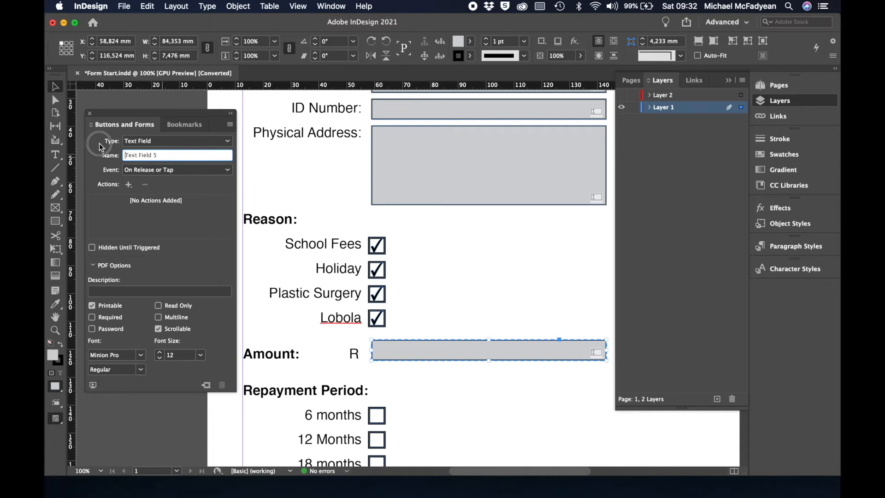
pyautogui.tripleClick(149, 152)
pyautogui.write('Amount')
pyautogui.press('Return')
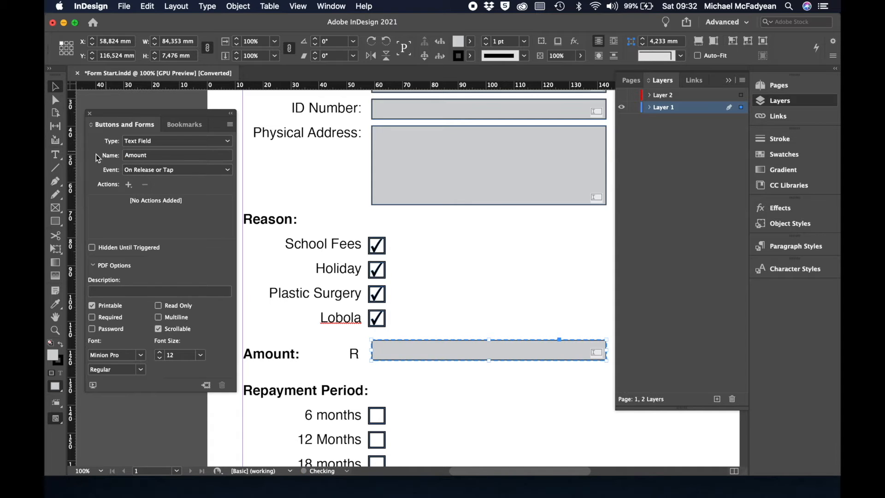
# Mark the Amount field Required and give it the description 'Between 10k and 100k'.
pyautogui.click(93, 317)
pyautogui.scroll(-3, 493, 253)
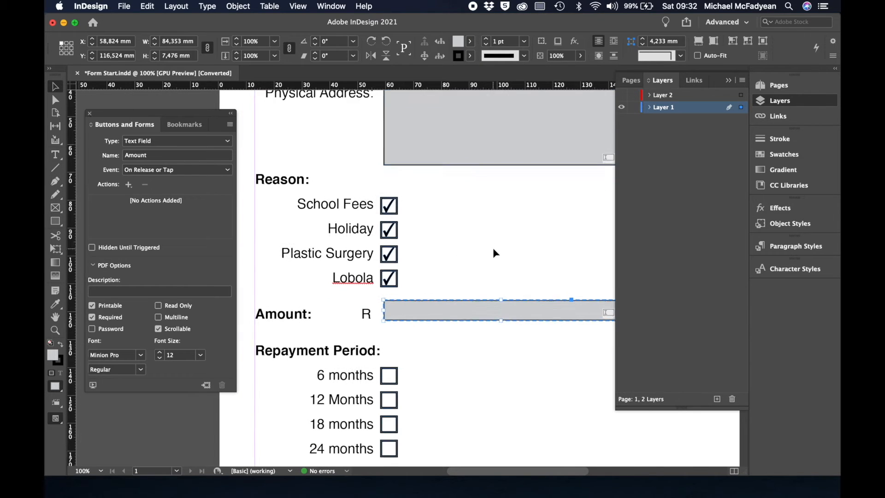
pyautogui.click(210, 293)
pyautogui.write('Between ')
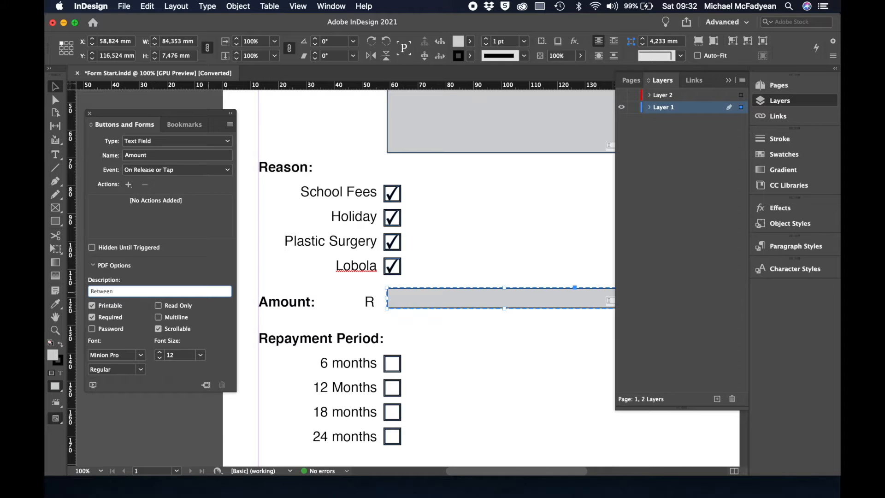
pyautogui.write('10k and 100k')
pyautogui.click(215, 322)
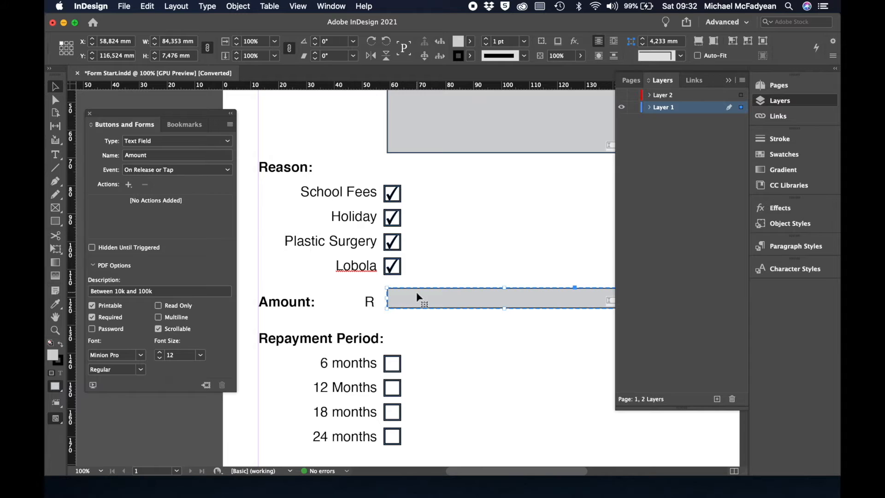
pyautogui.scroll(-1, 466, 373)
pyautogui.scroll(-3, 465, 372)
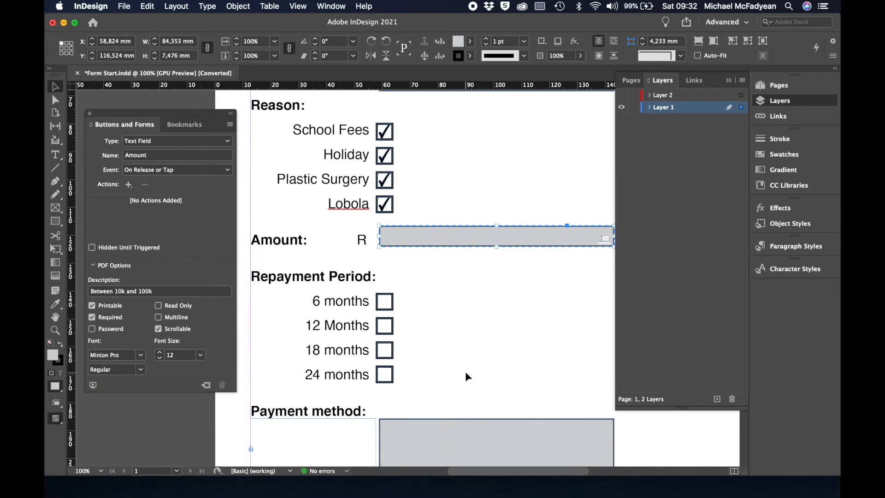
# Make the 6, 12, 18 and 24 months boxes one radio button group named Repayment Method.
pyautogui.click(394, 308)
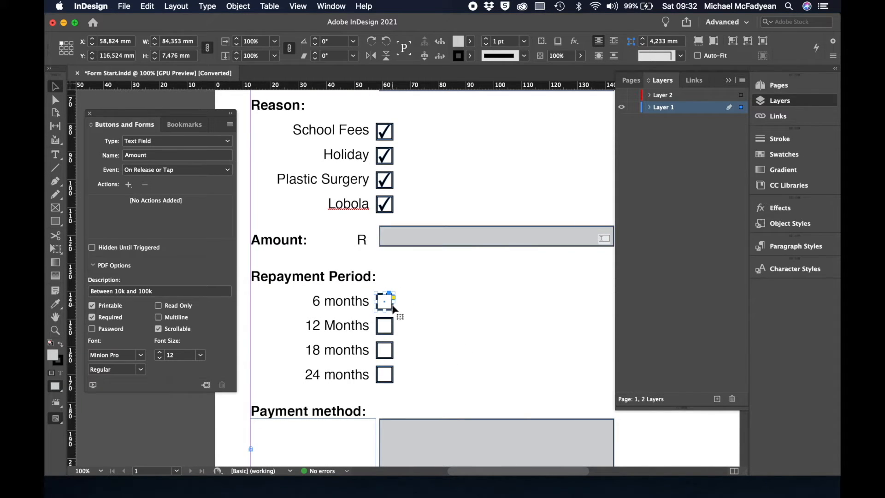
pyautogui.keyDown('shift'); pyautogui.click(392, 332); pyautogui.keyUp('shift')
pyautogui.keyDown('shift'); pyautogui.click(391, 356); pyautogui.keyUp('shift')
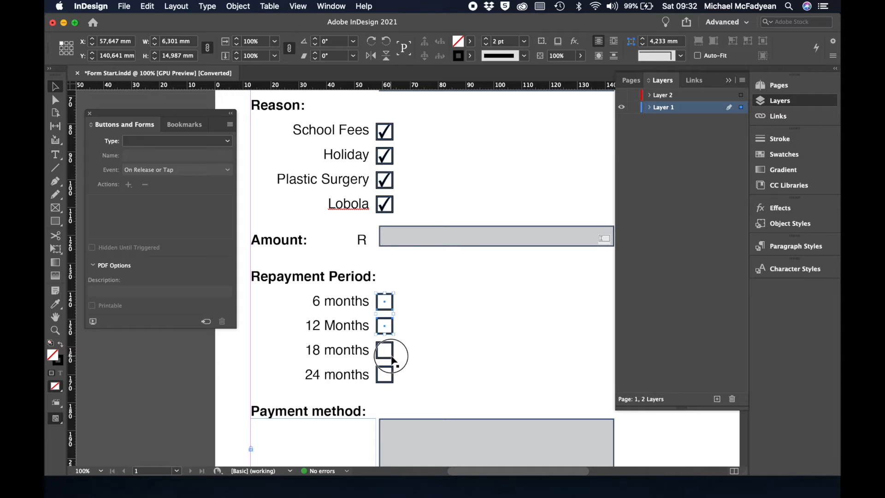
pyautogui.keyDown('shift'); pyautogui.click(392, 378); pyautogui.keyUp('shift')
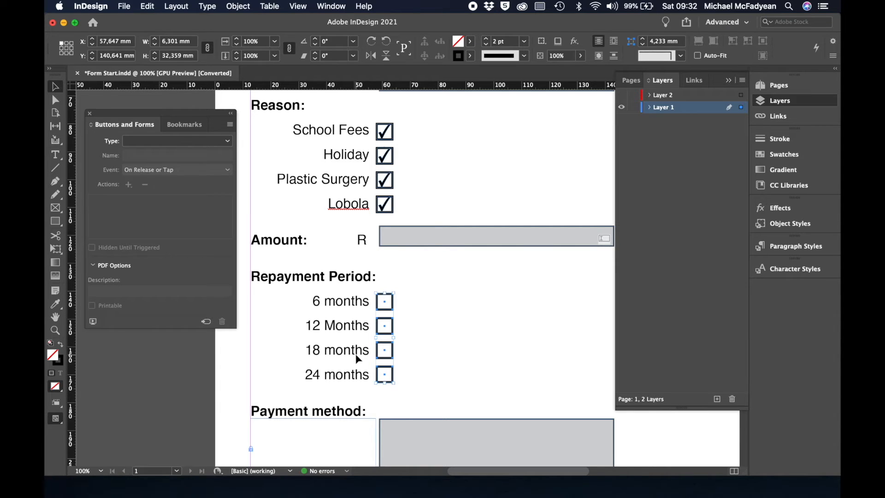
pyautogui.click(228, 142)
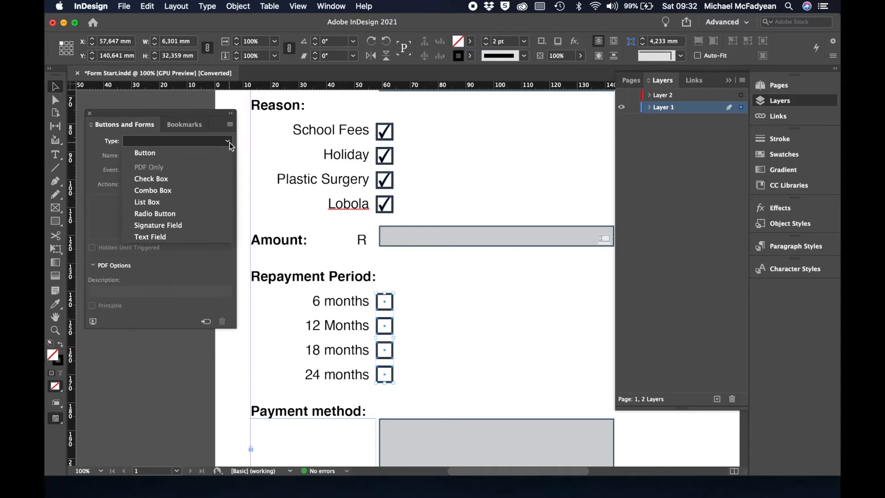
pyautogui.click(178, 214)
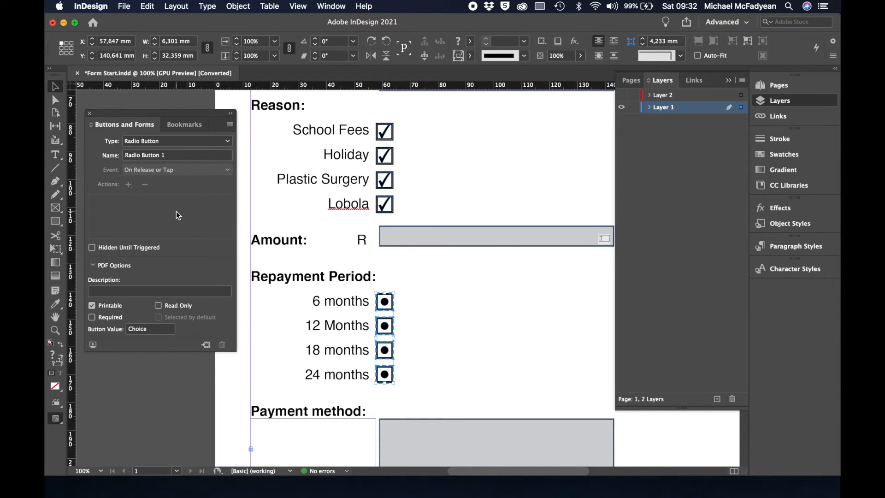
pyautogui.moveTo(170, 155); pyautogui.dragTo(106, 153)
pyautogui.write('Rep')
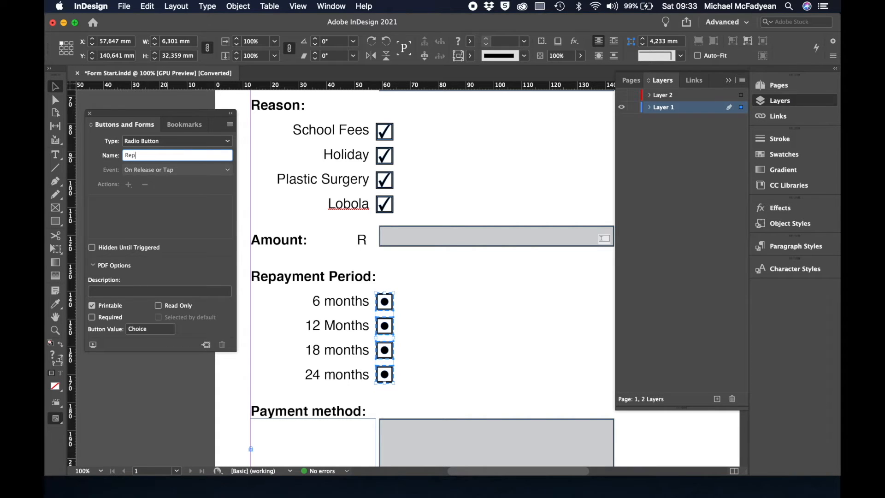
pyautogui.write('ayment Method')
pyautogui.press('Return')
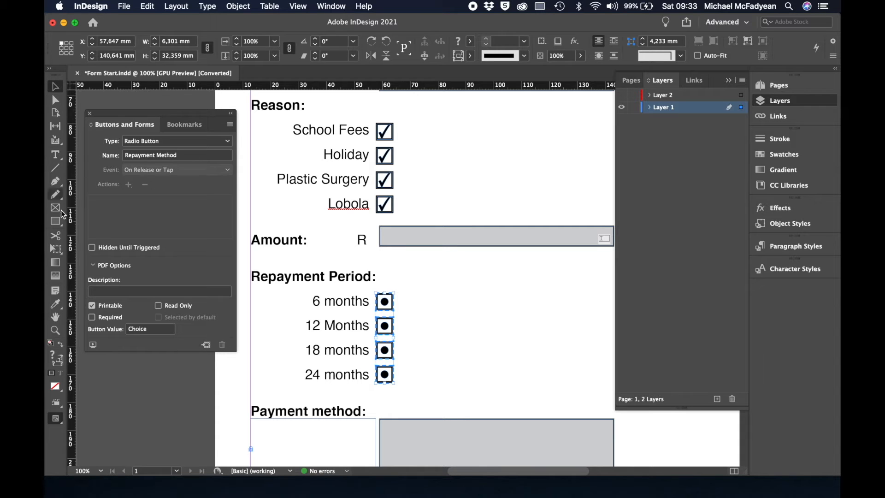
# Set the 6 months and 12 months radio button values to 6 and 12.
pyautogui.click(436, 303)
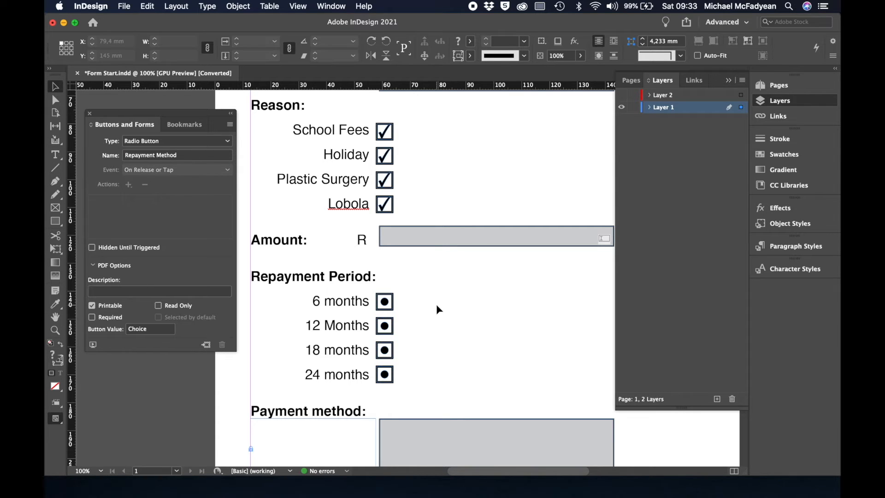
pyautogui.click(388, 304)
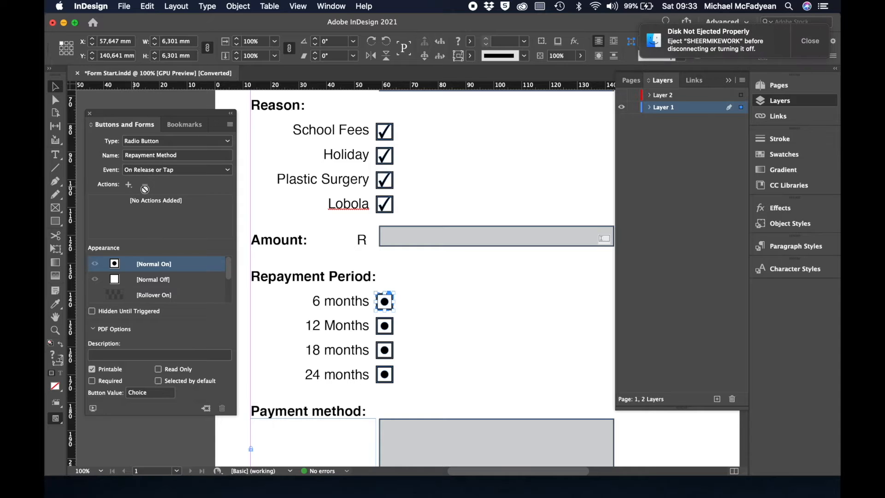
pyautogui.click(156, 392)
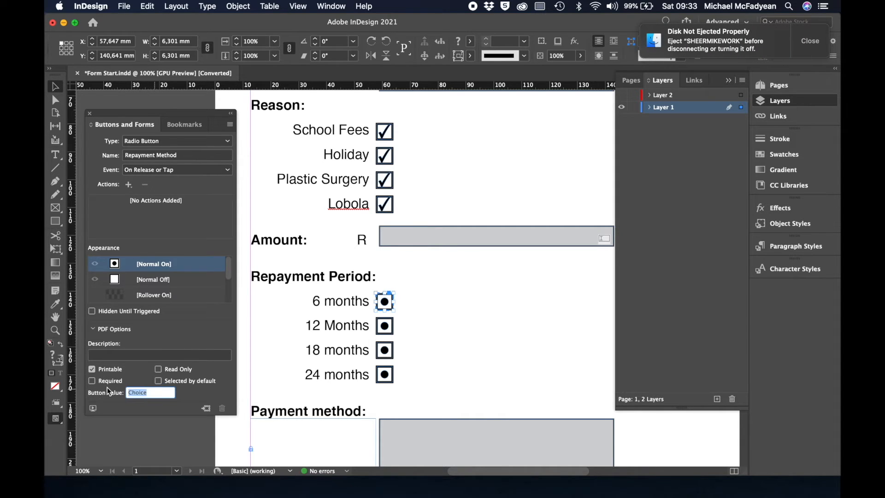
pyautogui.write('6')
pyautogui.press('Return')
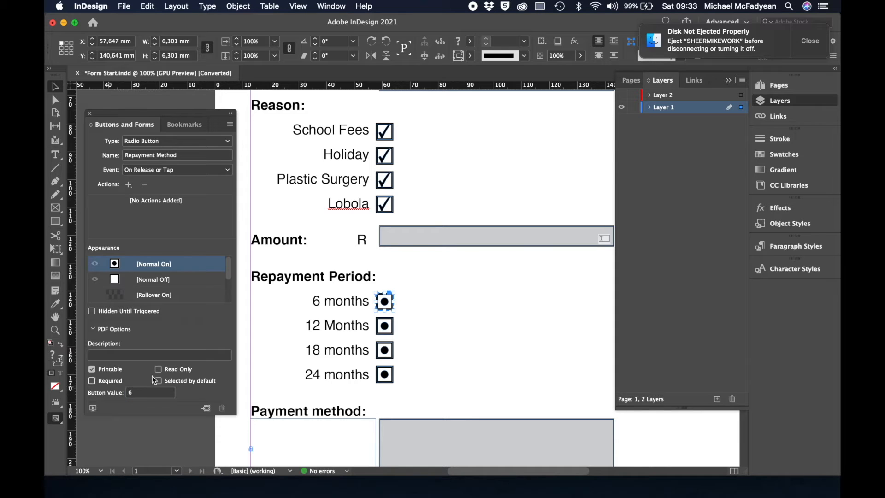
pyautogui.click(391, 326)
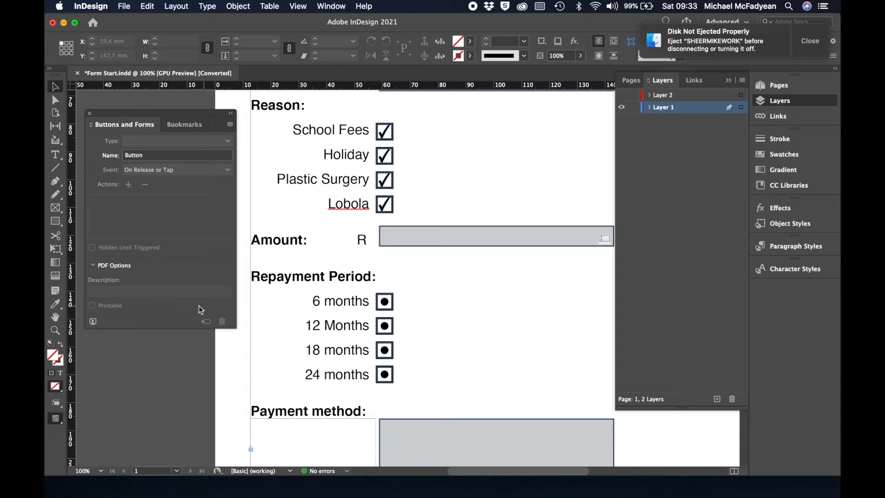
pyautogui.click(385, 328)
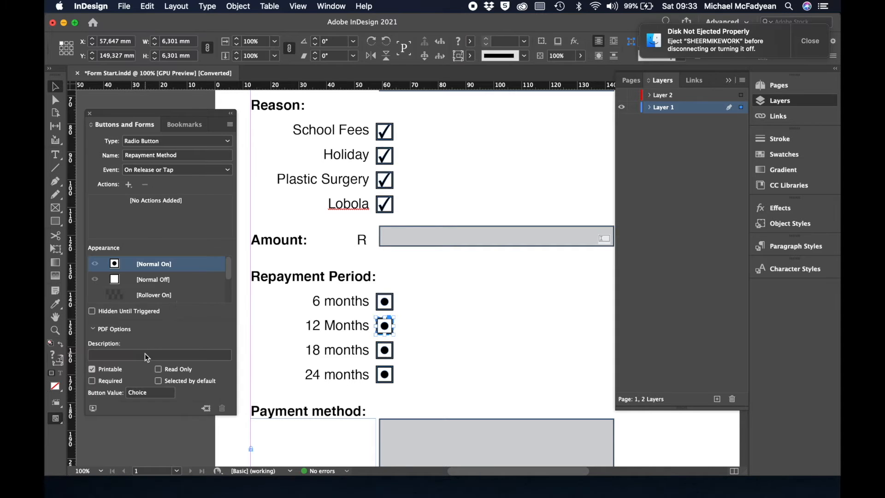
pyautogui.doubleClick(128, 393)
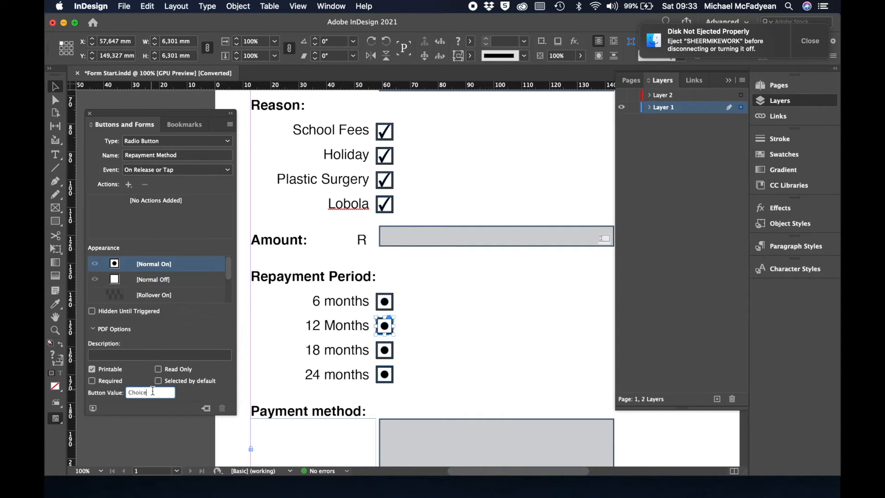
pyautogui.write('12')
pyautogui.press('Return')
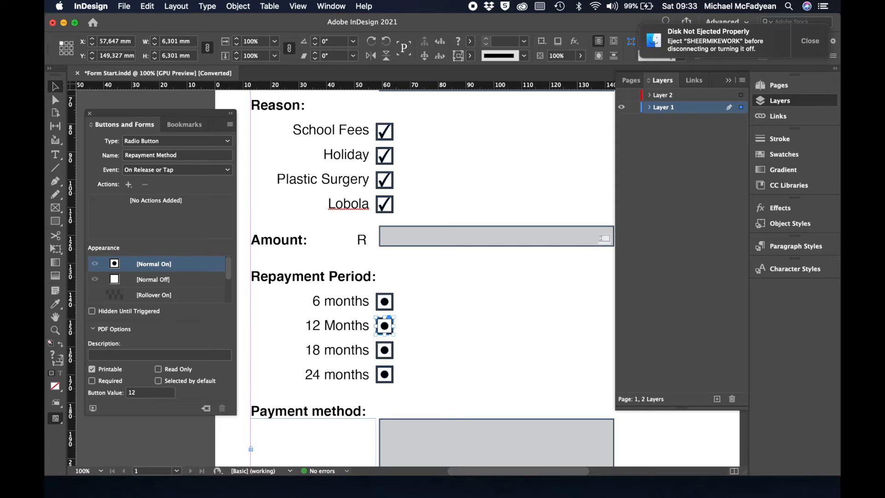
pyautogui.click(814, 41)
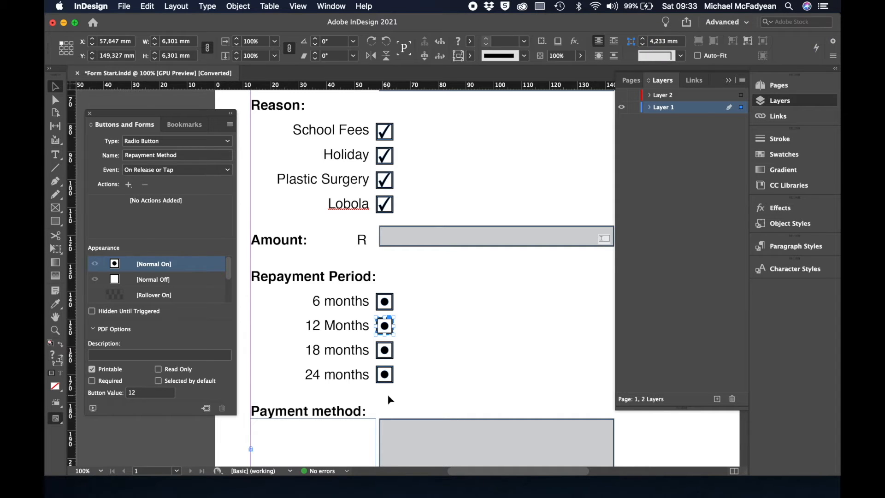
# Set the 18 months and 24 months radio button values to 18 and 24.
pyautogui.click(385, 351)
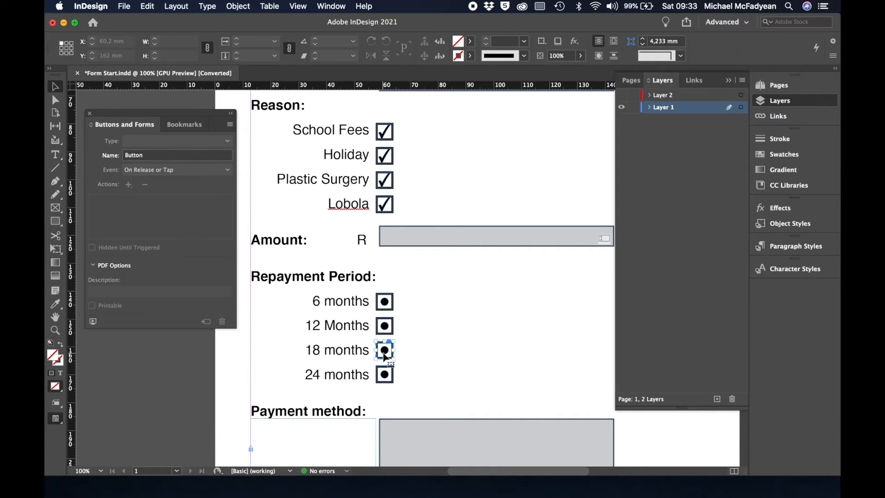
pyautogui.doubleClick(147, 392)
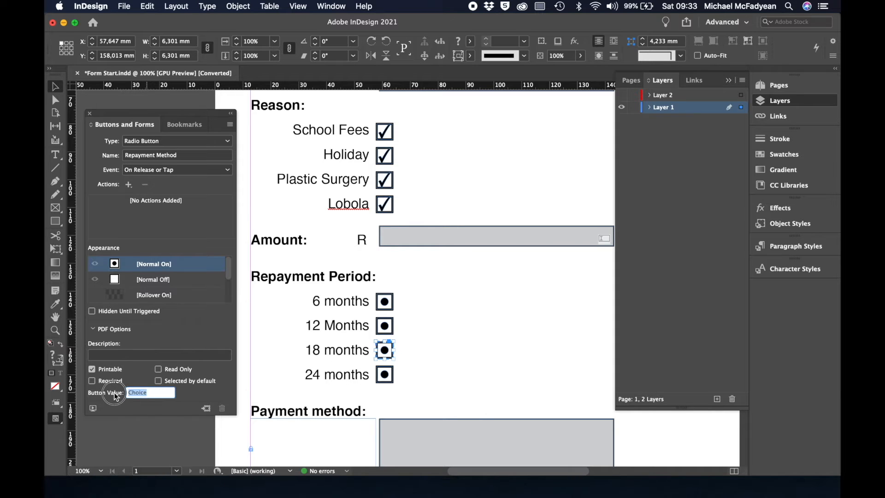
pyautogui.write('18')
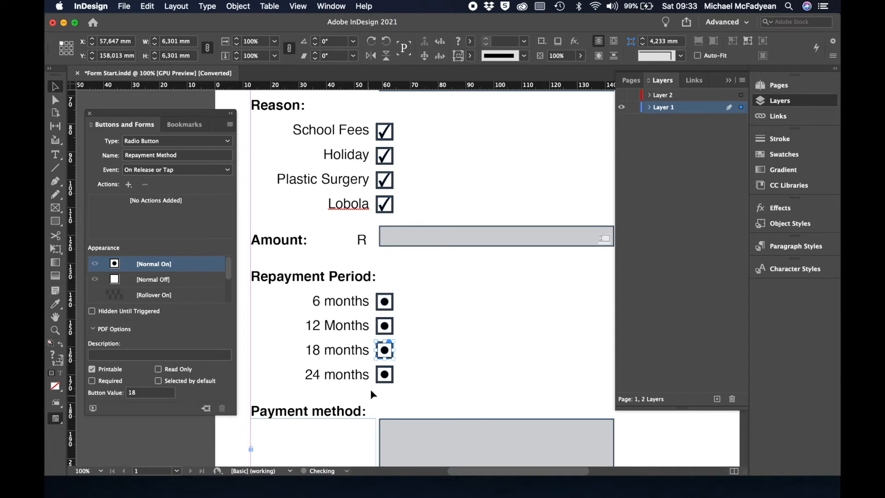
pyautogui.click(384, 375)
pyautogui.doubleClick(152, 393)
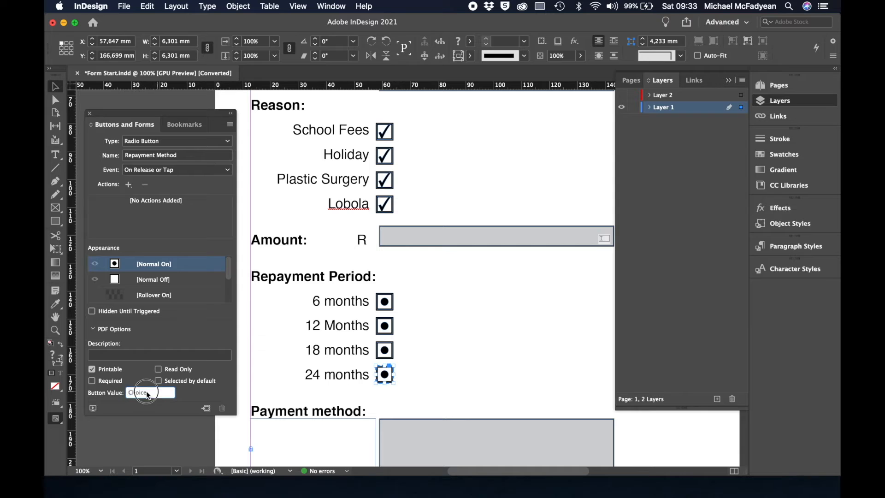
pyautogui.write('24')
pyautogui.press('Return')
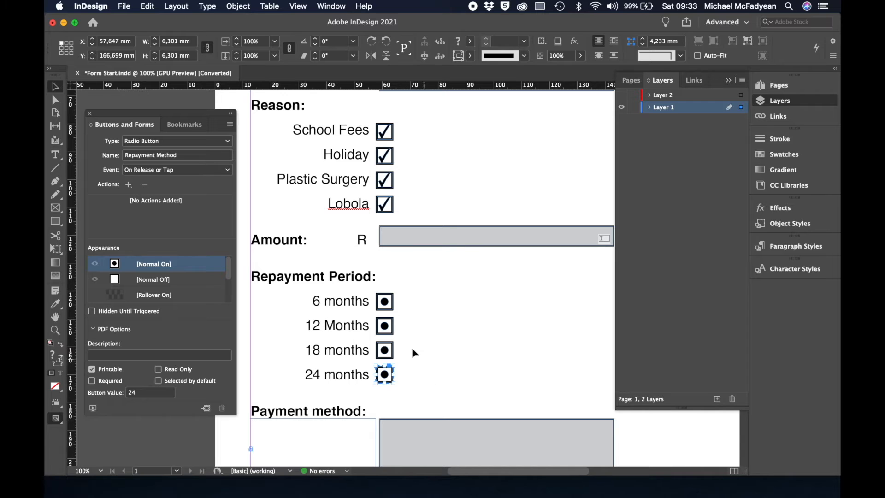
pyautogui.click(425, 356)
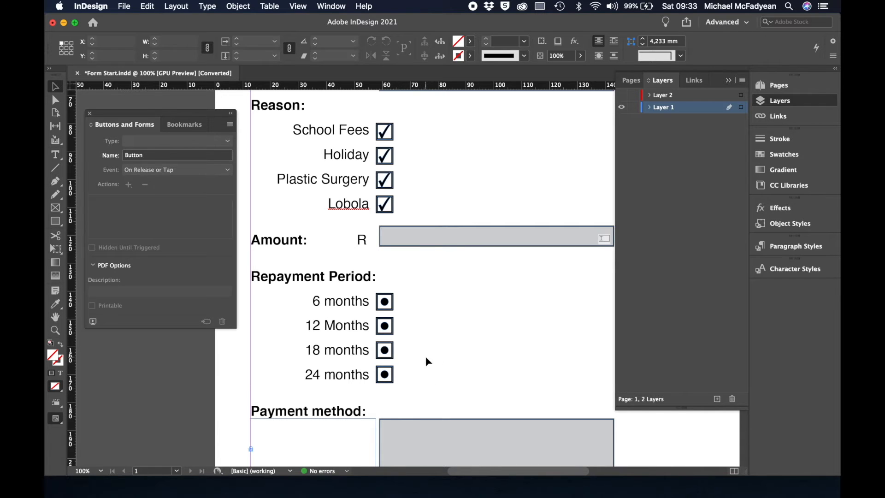
pyautogui.scroll(-5, 425, 355)
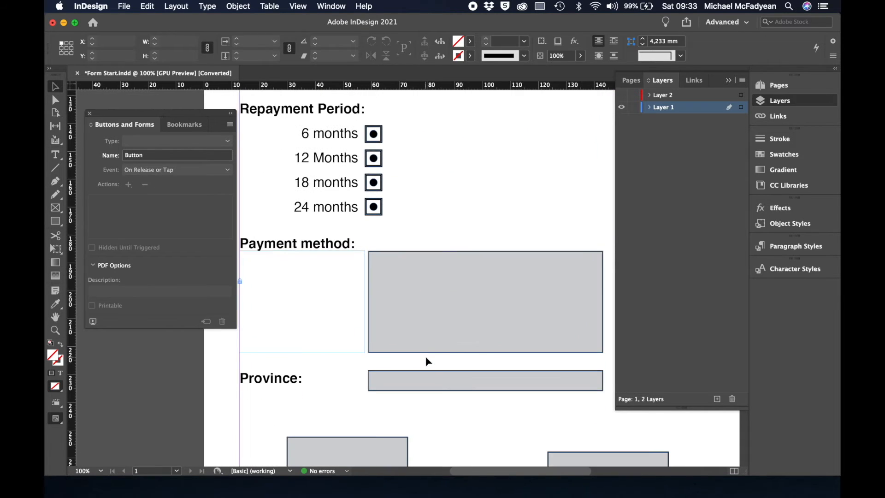
pyautogui.scroll(1, 425, 356)
# Make the grey Payment method box a List Box field named Payment Method.
pyautogui.click(437, 317)
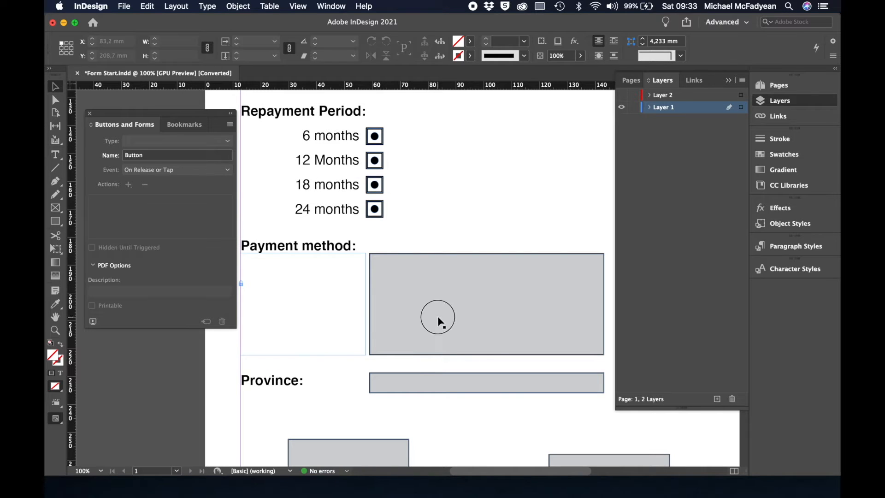
pyautogui.click(228, 141)
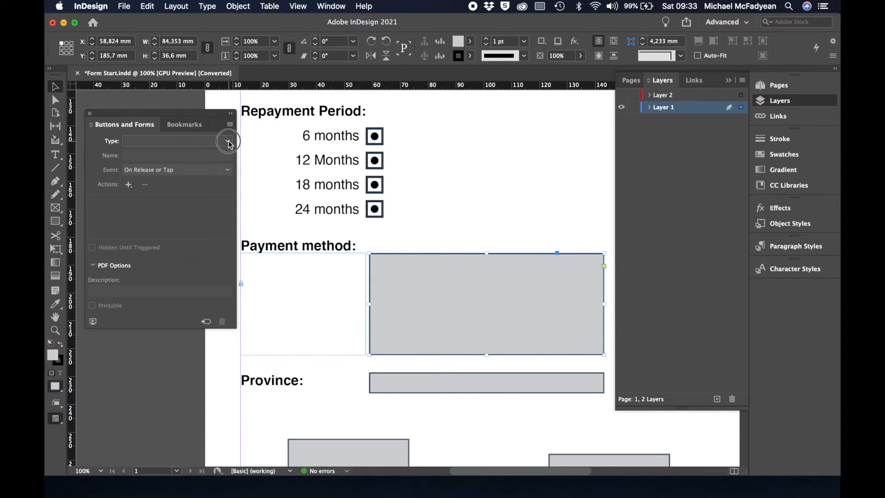
pyautogui.click(182, 201)
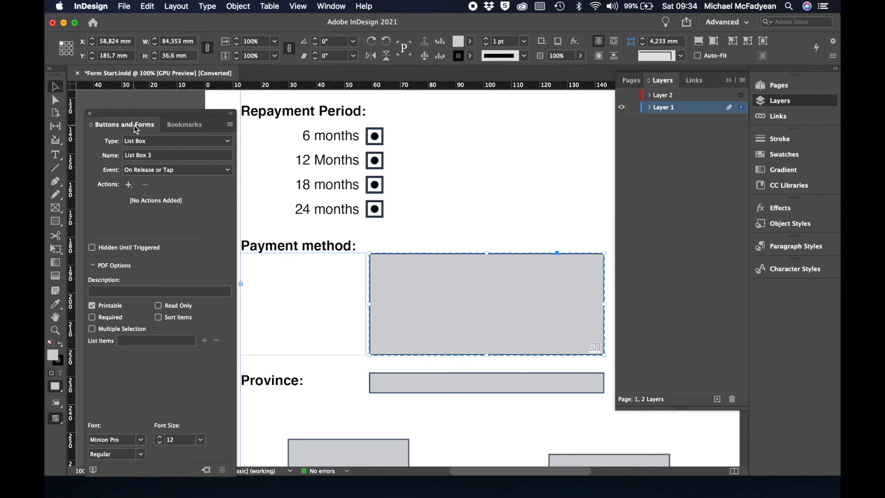
pyautogui.click(161, 155)
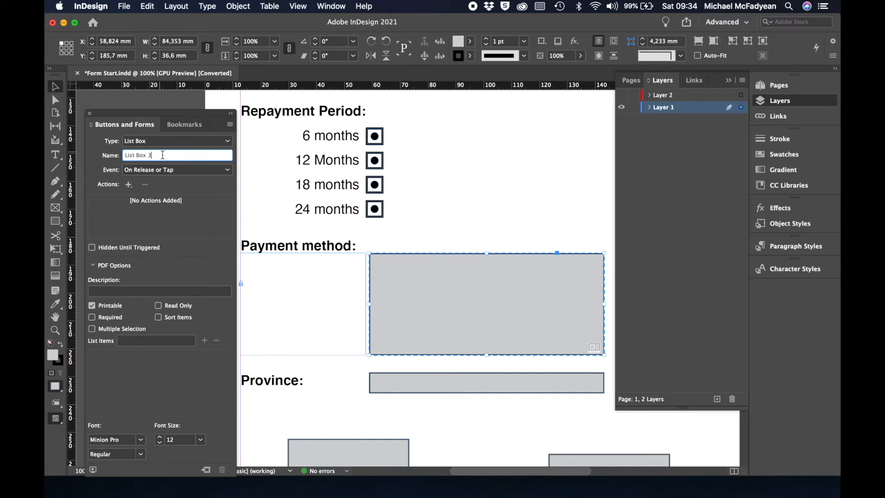
pyautogui.write('Payment Method')
pyautogui.press('Return')
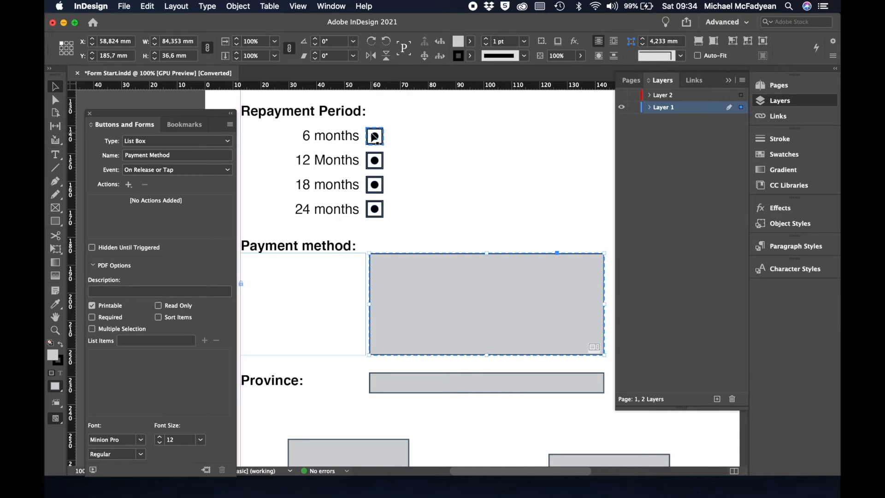
# Rename the 6 months and 12 months radio buttons to Repayment period.
pyautogui.click(374, 137)
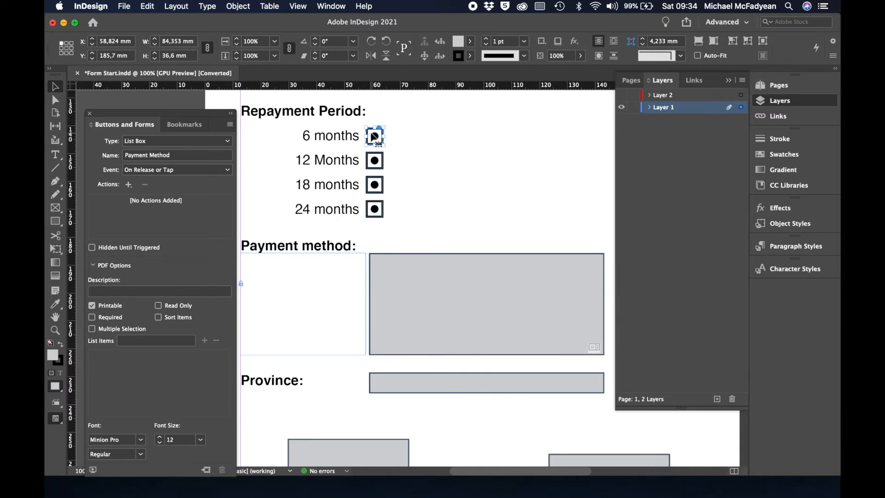
pyautogui.click(183, 155)
pyautogui.press('BackSpace')
pyautogui.press('BackSpace')
pyautogui.press('BackSpace')
pyautogui.press('BackSpace')
pyautogui.press('BackSpace')
pyautogui.press('BackSpace')
pyautogui.press('BackSpace')
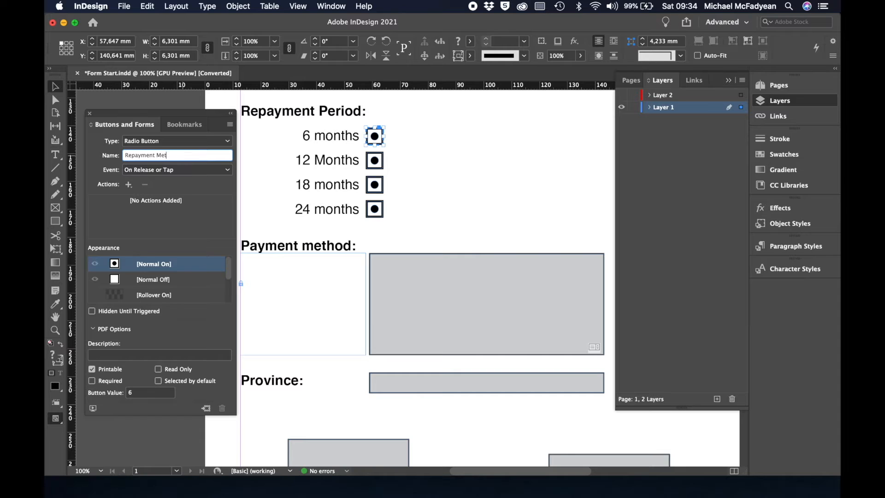
pyautogui.write('period')
pyautogui.press('Return')
pyautogui.click(375, 161)
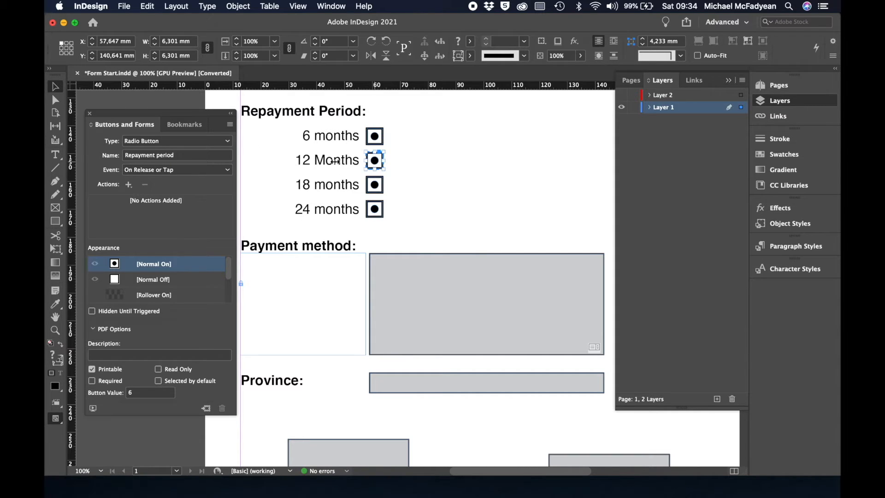
pyautogui.click(204, 155)
pyautogui.press('BackSpace')
pyautogui.press('BackSpace')
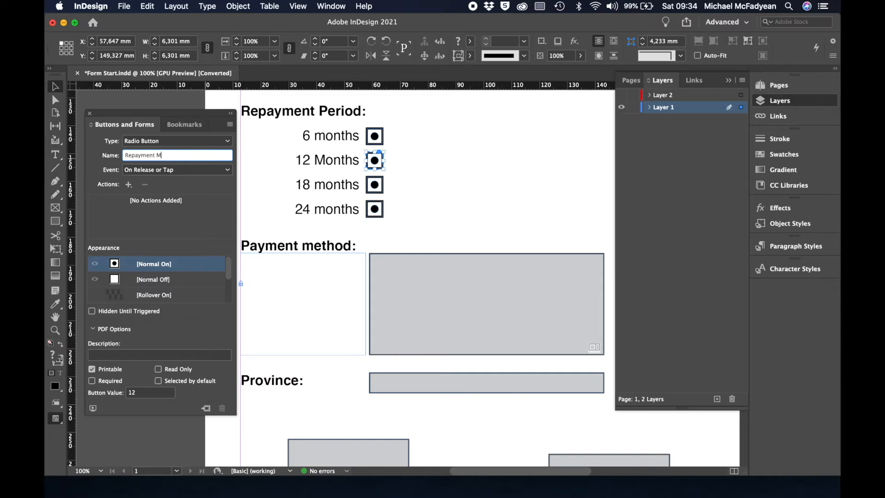
pyautogui.write('period')
pyautogui.press('Return')
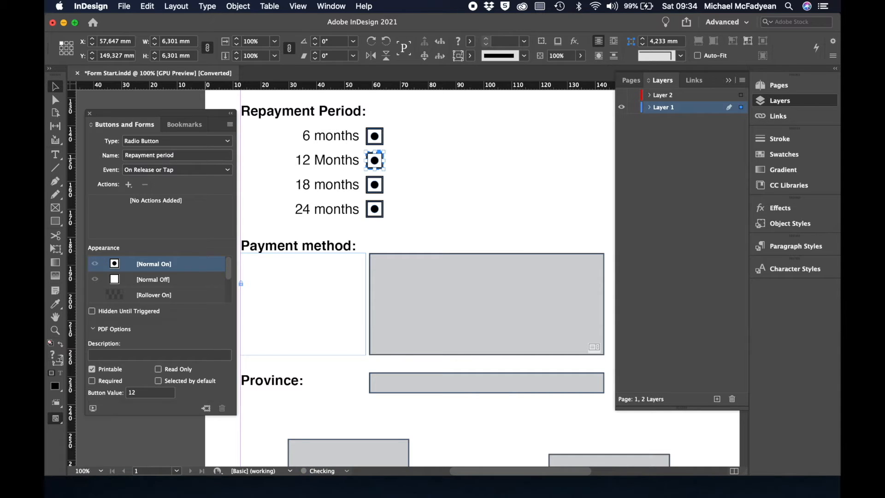
# Rename the 18 months and 24 months radio buttons to Repayment period.
pyautogui.click(374, 186)
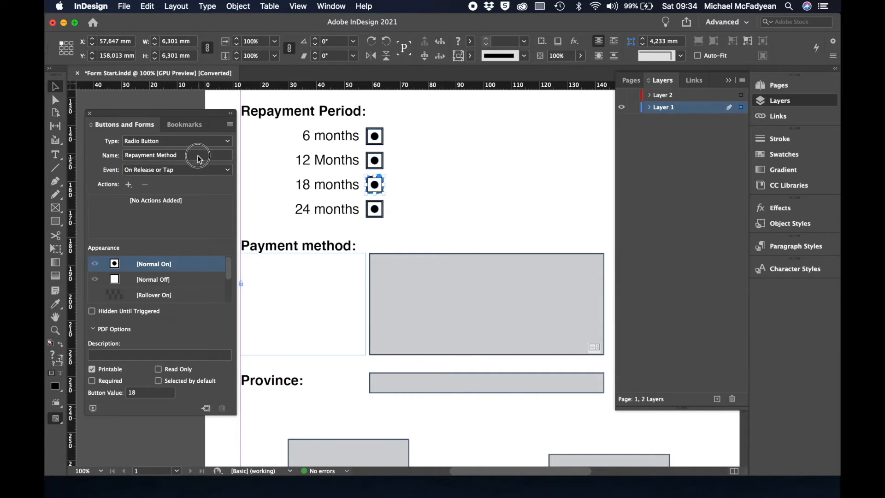
pyautogui.click(203, 156)
pyautogui.press('BackSpace')
pyautogui.press('BackSpace')
pyautogui.press('BackSpace')
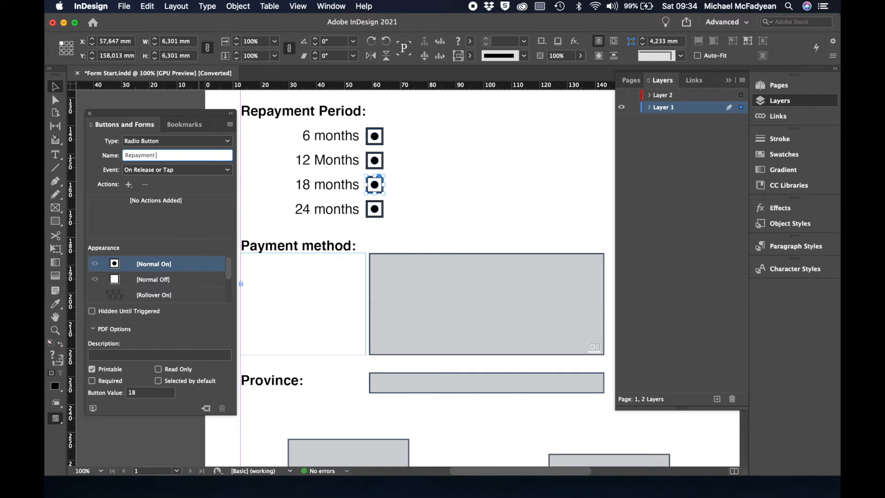
pyautogui.write('period')
pyautogui.press('Return')
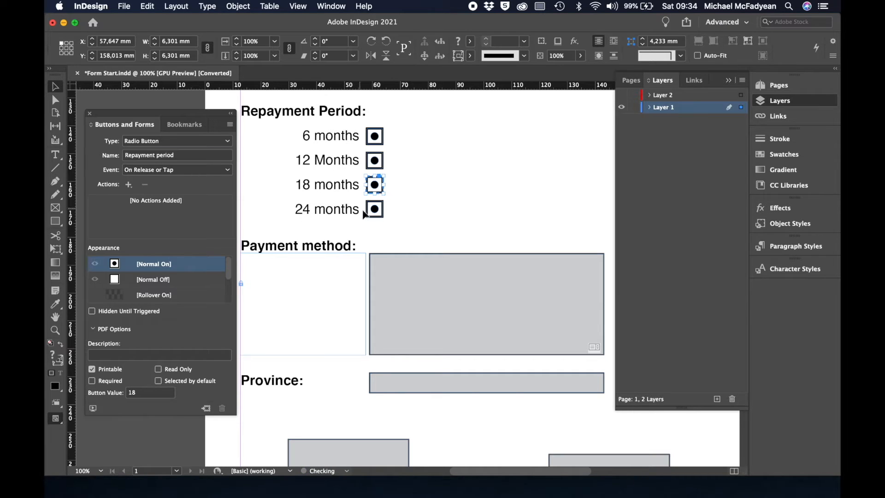
pyautogui.click(381, 209)
pyautogui.click(191, 153)
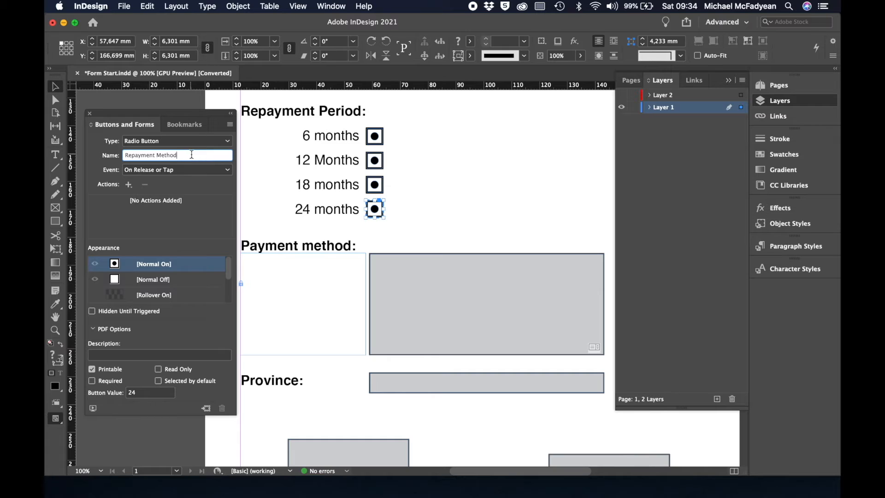
pyautogui.press('BackSpace')
pyautogui.press('BackSpace')
pyautogui.press('BackSpace')
pyautogui.press('BackSpace')
pyautogui.press('BackSpace')
pyautogui.write('period')
pyautogui.press('Return')
pyautogui.click(440, 320)
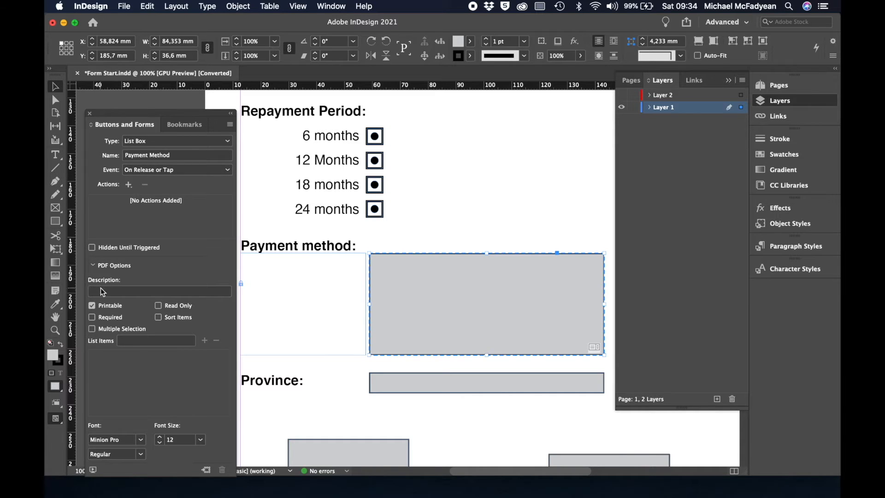
# Add VISA, Mastercard, American Express and PayPal as Payment Method list items.
pyautogui.click(145, 342)
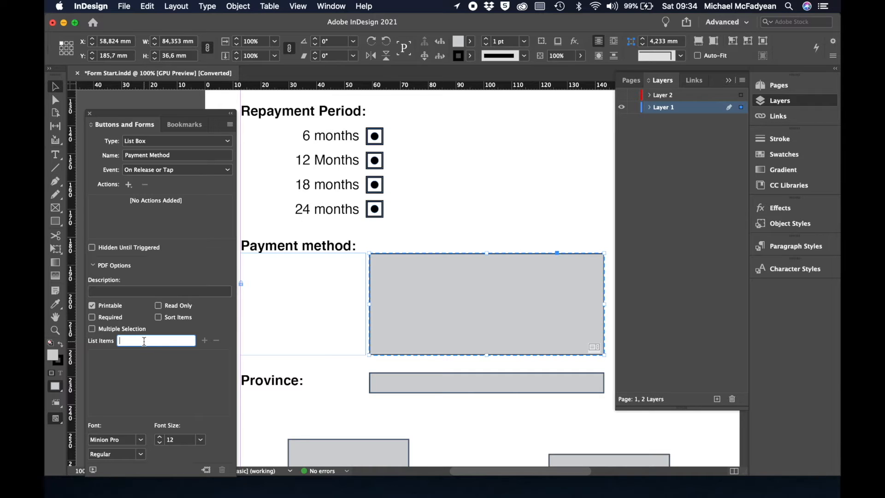
pyautogui.write('VISA')
pyautogui.click(205, 340)
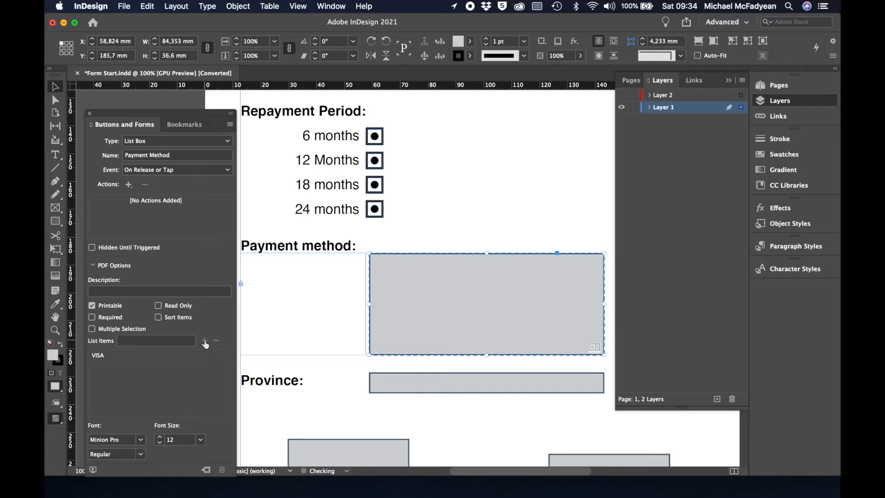
pyautogui.click(187, 342)
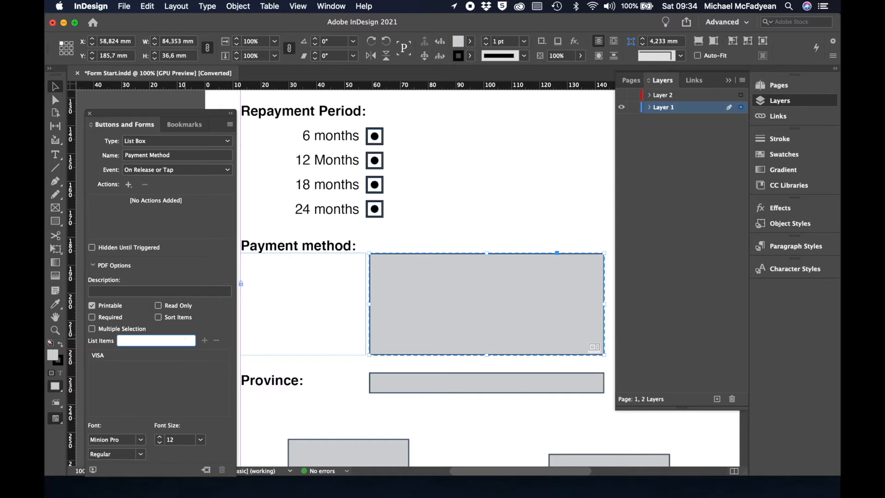
pyautogui.write('Mastercard')
pyautogui.click(205, 340)
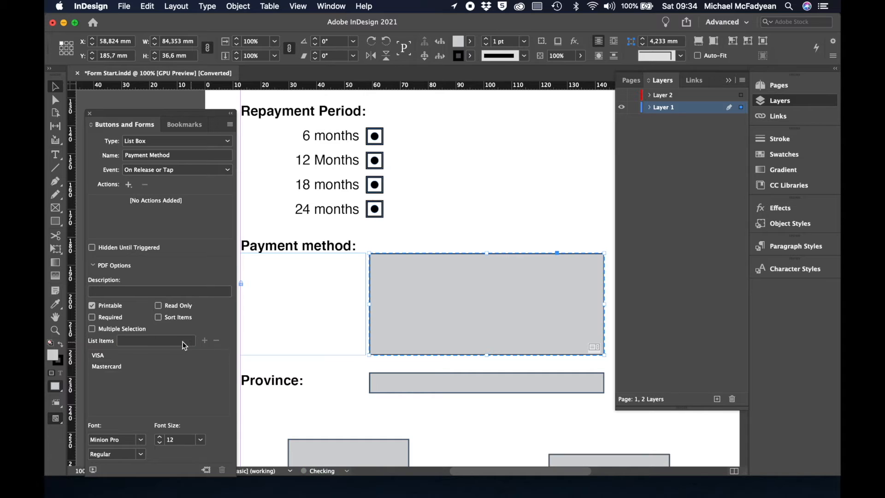
pyautogui.click(181, 342)
pyautogui.write('Am')
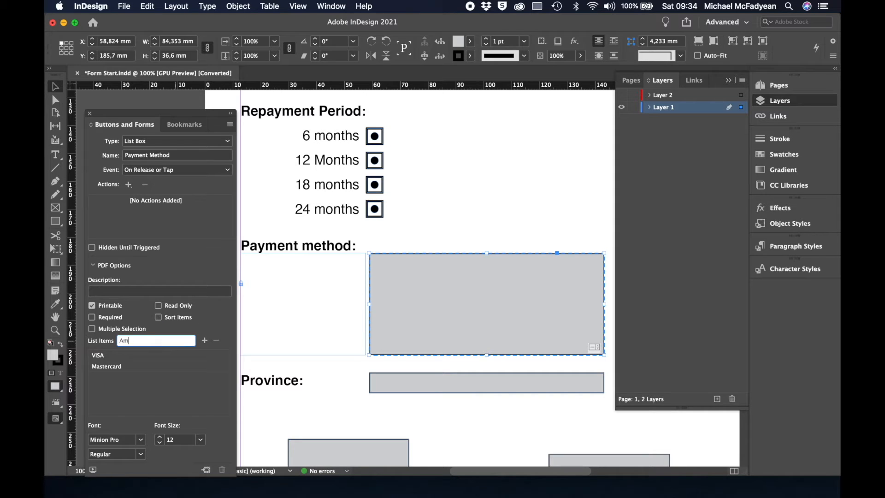
pyautogui.write('erican Express')
pyautogui.click(205, 341)
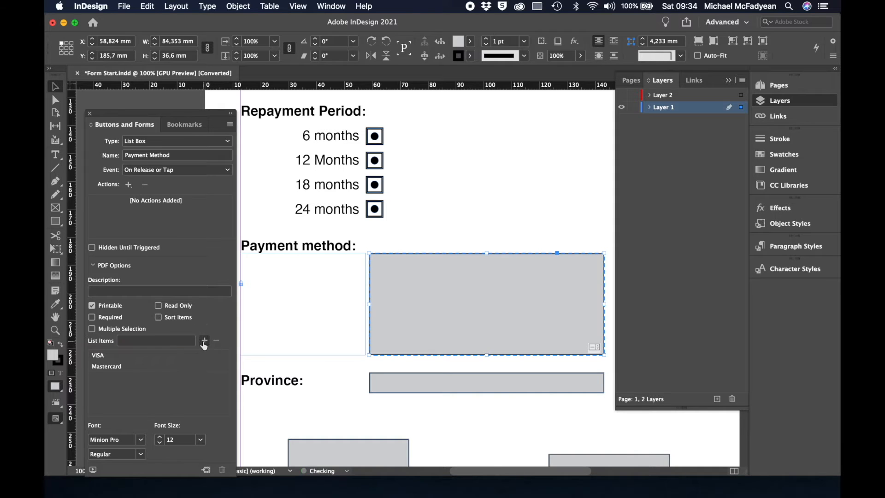
pyautogui.click(162, 340)
pyautogui.write('PayPal')
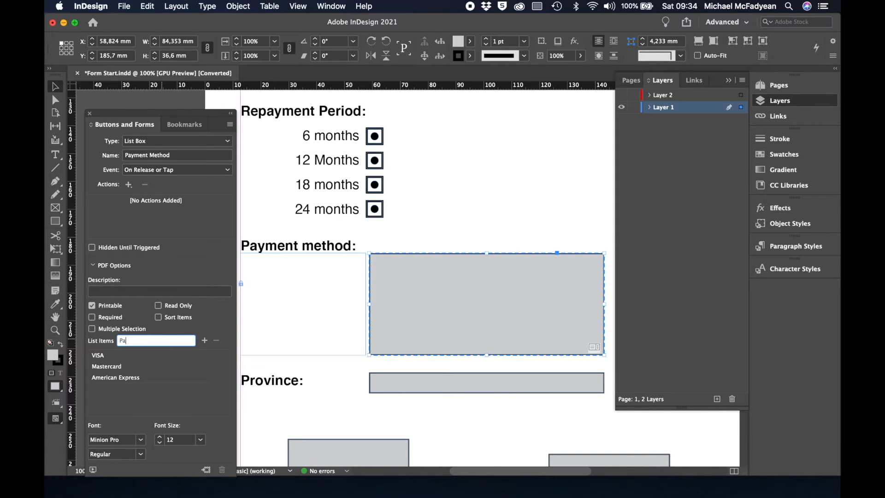
pyautogui.click(205, 341)
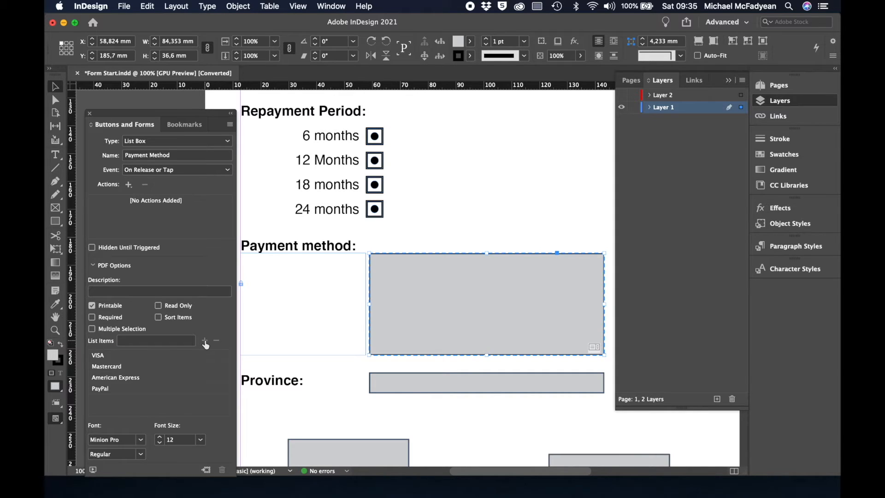
# Mark the Payment Method list box and the four repayment radio buttons as Required.
pyautogui.click(92, 317)
pyautogui.scroll(-2, 455, 324)
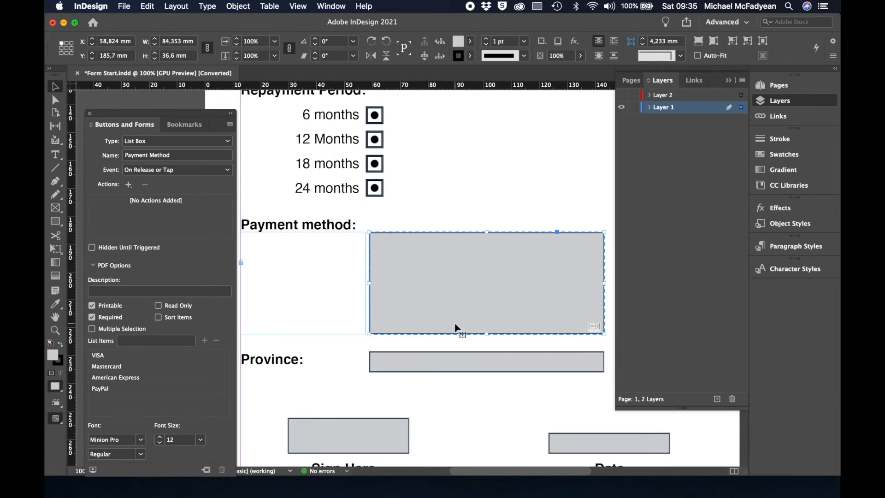
pyautogui.click(381, 120)
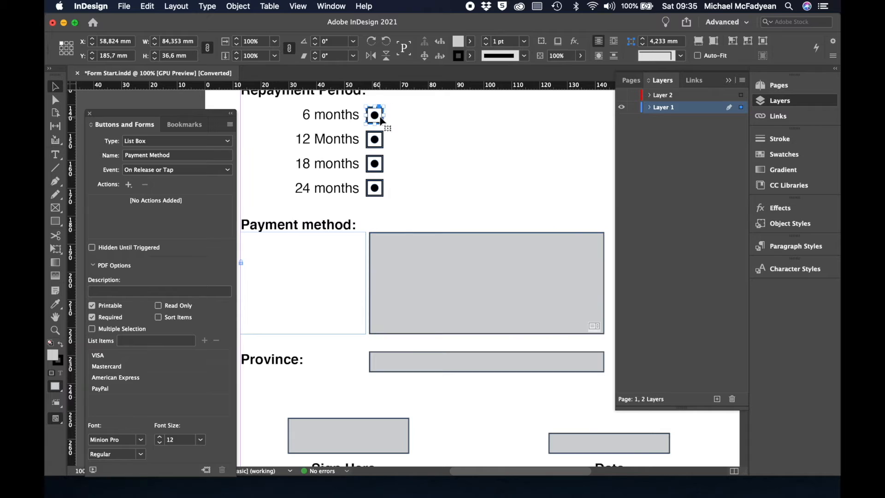
pyautogui.keyDown('shift'); pyautogui.click(378, 147); pyautogui.keyUp('shift')
pyautogui.keyDown('shift'); pyautogui.click(378, 172); pyautogui.keyUp('shift')
pyautogui.keyDown('shift'); pyautogui.click(377, 190); pyautogui.keyUp('shift')
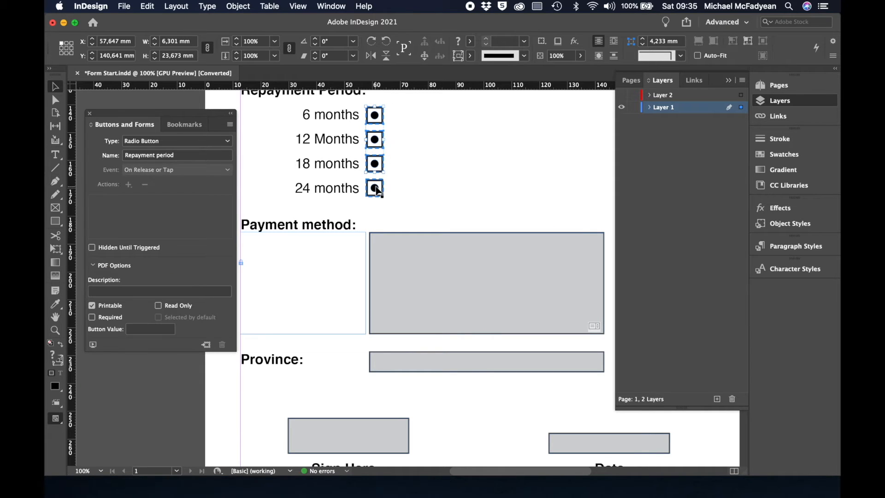
pyautogui.keyDown('shift'); pyautogui.click(377, 190); pyautogui.keyUp('shift')
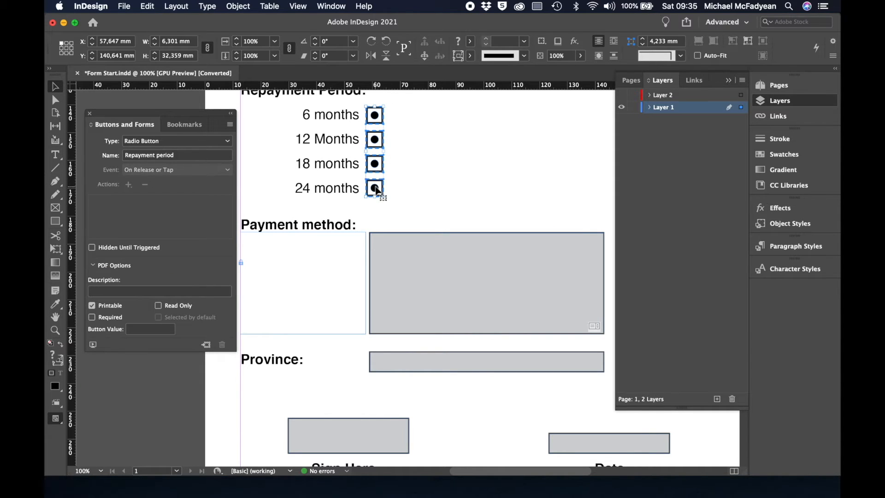
pyautogui.click(92, 318)
pyautogui.click(418, 215)
pyautogui.click(419, 258)
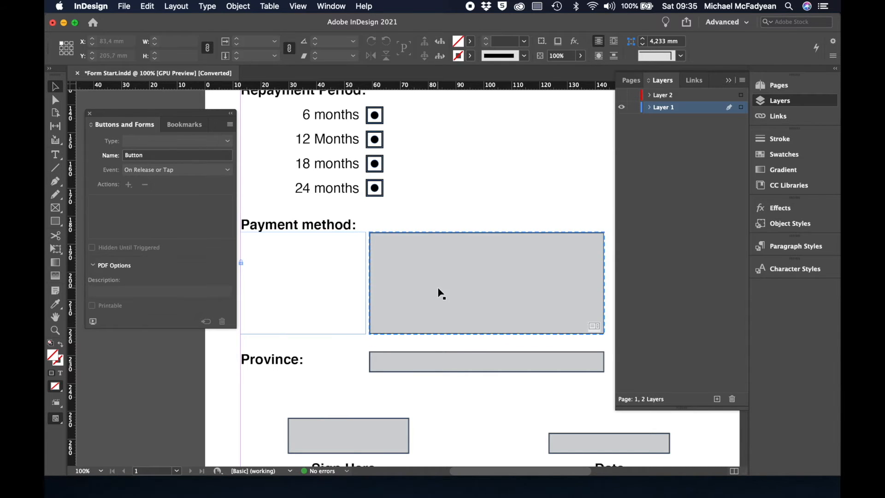
pyautogui.scroll(-2, 439, 293)
# Set the Province rectangle's type to Combo Box and name it Province.
pyautogui.click(434, 303)
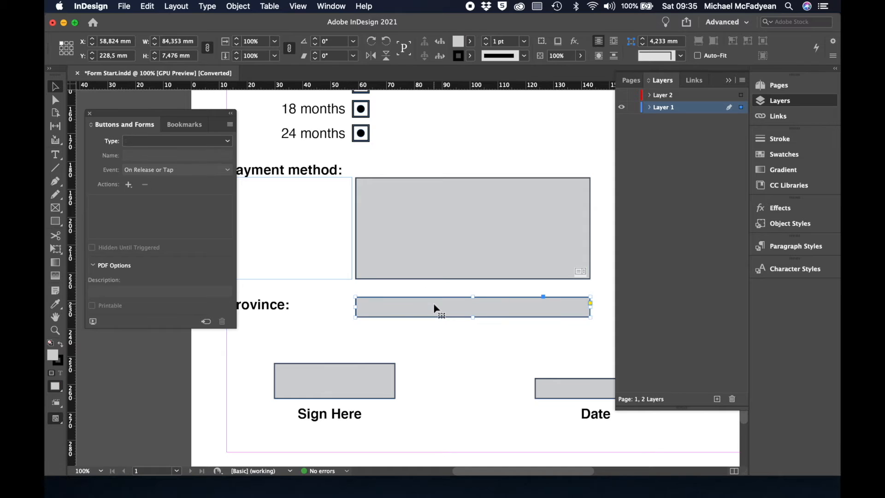
pyautogui.click(227, 141)
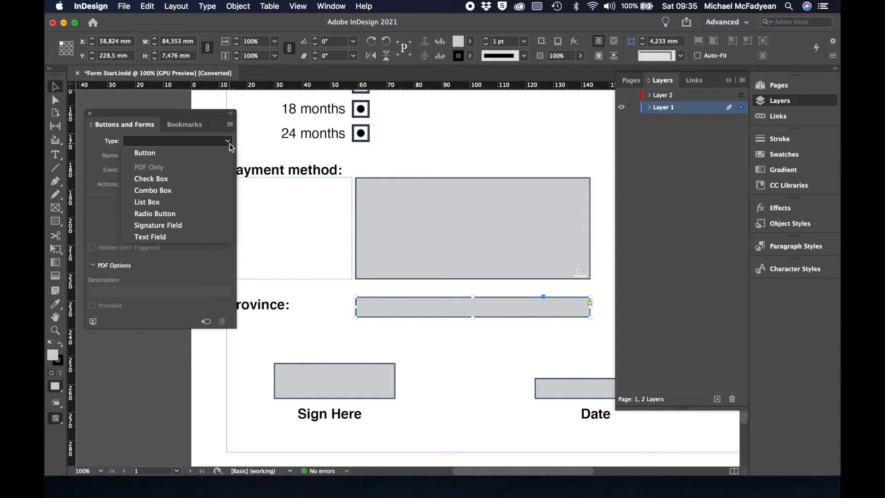
pyautogui.click(182, 192)
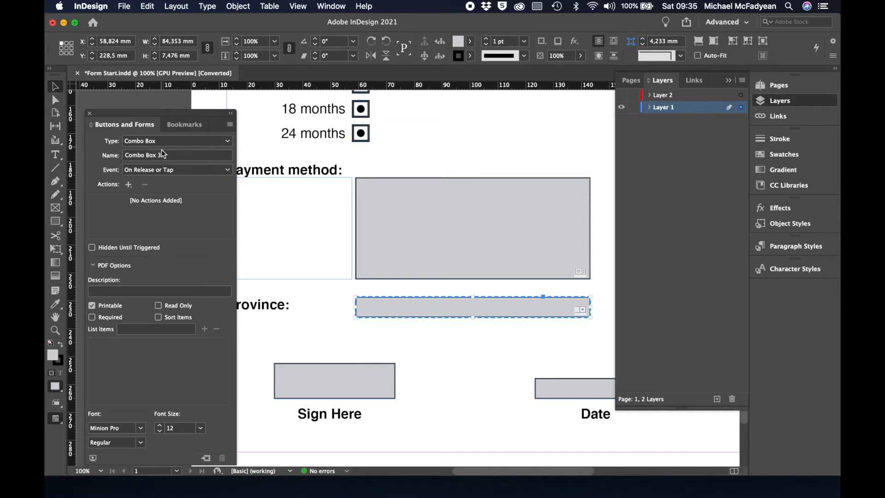
pyautogui.click(109, 148)
pyautogui.write('Priov')
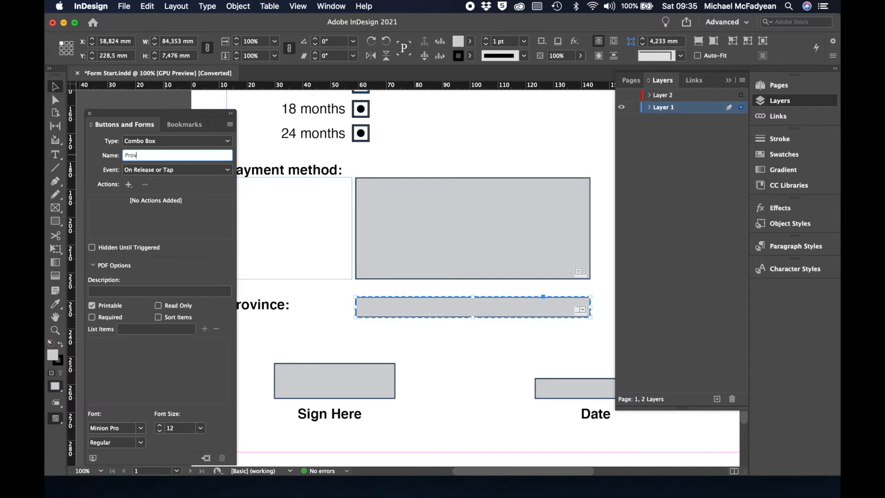
pyautogui.write('ince')
pyautogui.press('Return')
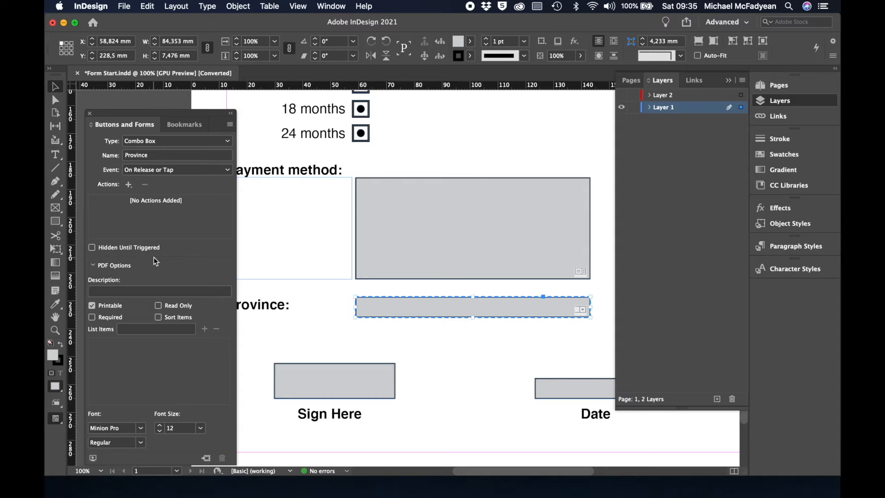
# Add Choose.., Gauteng, KZN, Western Cape, Eastern Cape and Free State to the Province list items.
pyautogui.click(139, 331)
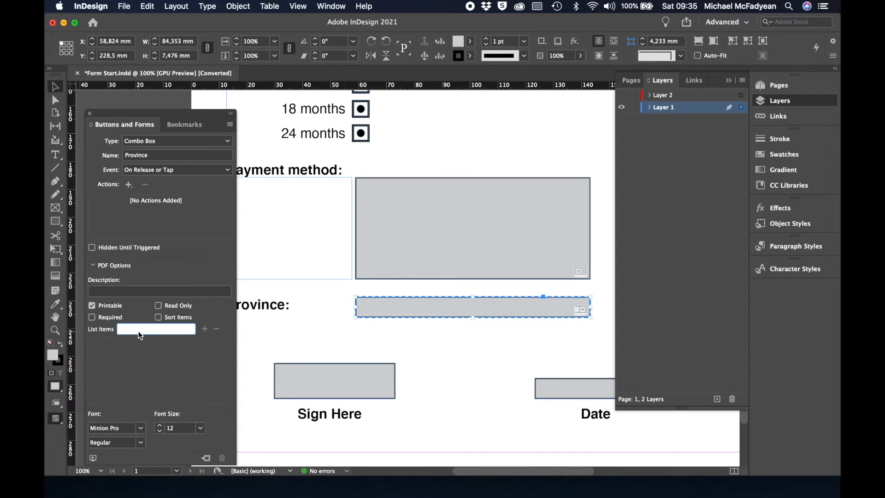
pyautogui.write('Choose..')
pyautogui.click(205, 329)
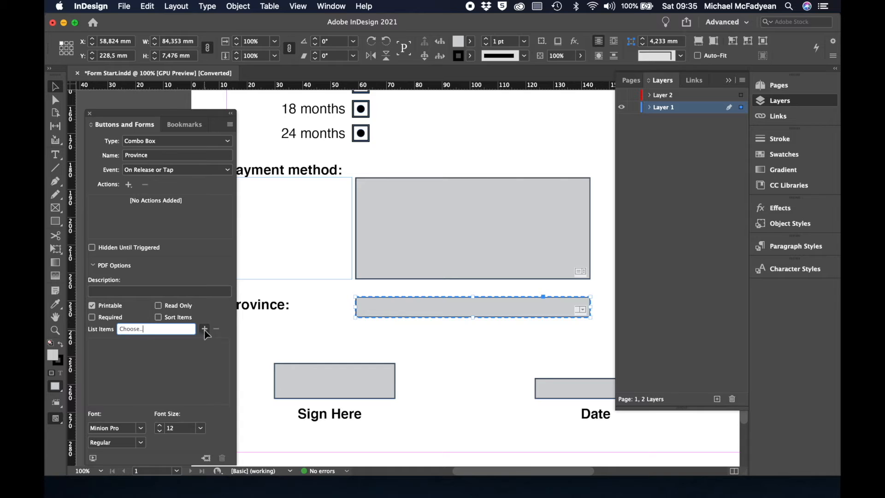
pyautogui.click(171, 330)
pyautogui.write('Gauteng')
pyautogui.click(204, 329)
pyautogui.click(183, 330)
pyautogui.write('KZN')
pyautogui.click(204, 329)
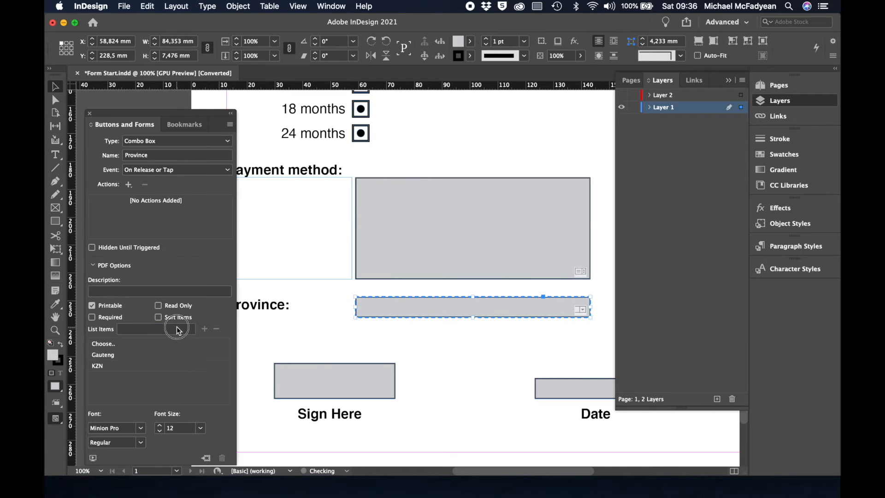
pyautogui.click(176, 326)
pyautogui.write('Western Cape')
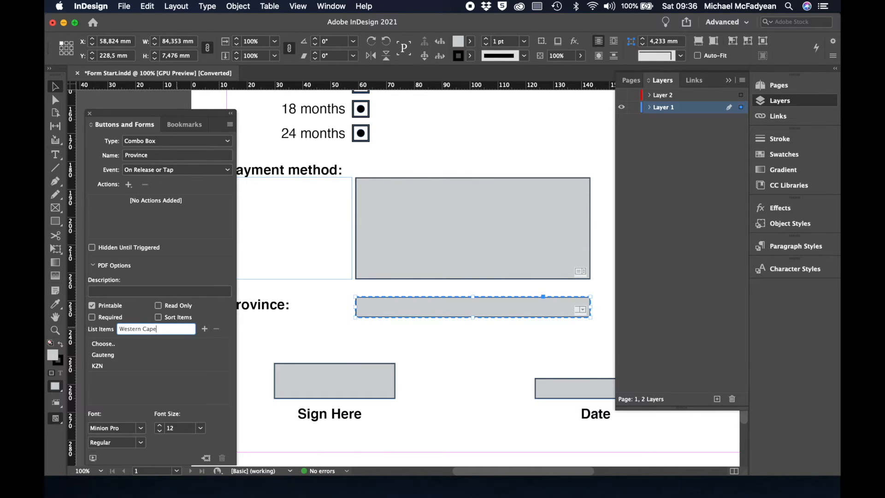
pyautogui.click(204, 329)
pyautogui.click(132, 327)
pyautogui.write('Ea')
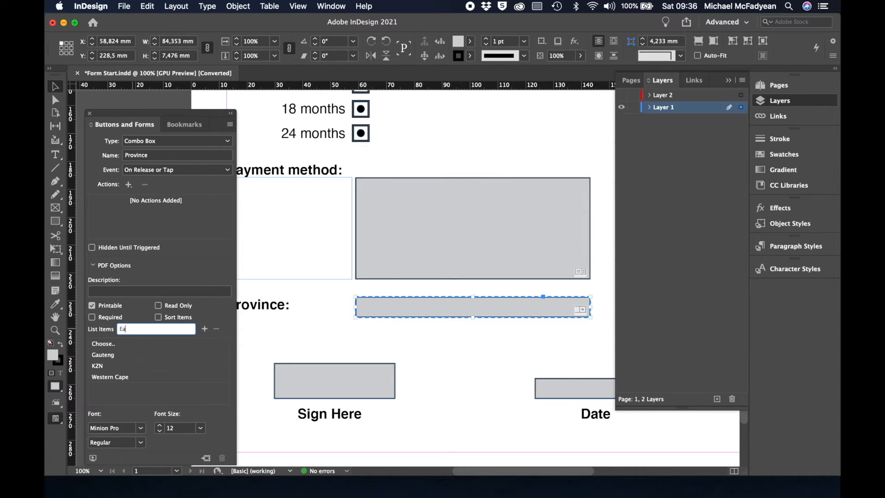
pyautogui.write('stern Cape')
pyautogui.click(205, 329)
pyautogui.click(171, 328)
pyautogui.write('Free State')
pyautogui.click(204, 328)
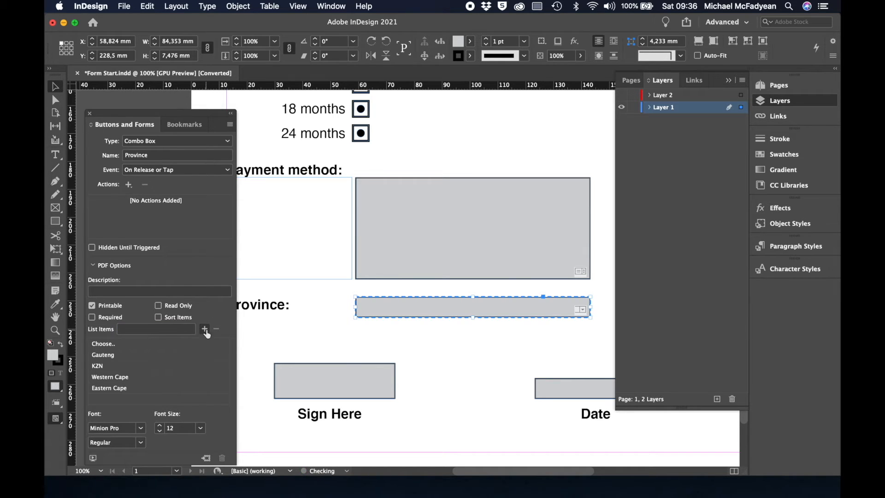
# Add Limpopo, Mpumalanga, North West and Northern Cape to the Province list items.
pyautogui.click(179, 330)
pyautogui.write('Limpopo')
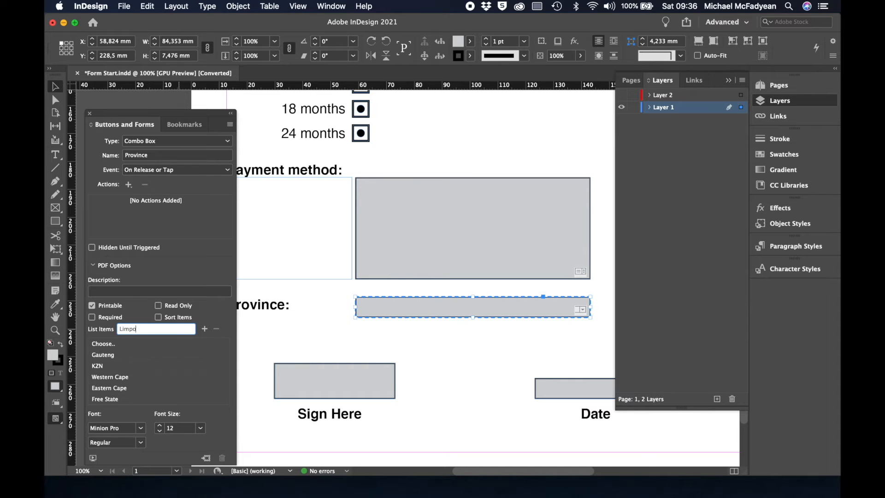
pyautogui.click(205, 328)
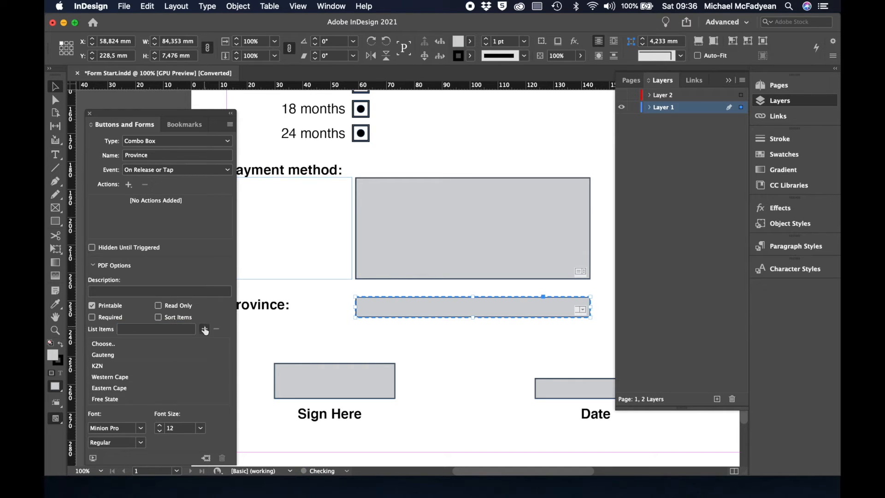
pyautogui.click(167, 328)
pyautogui.write('M')
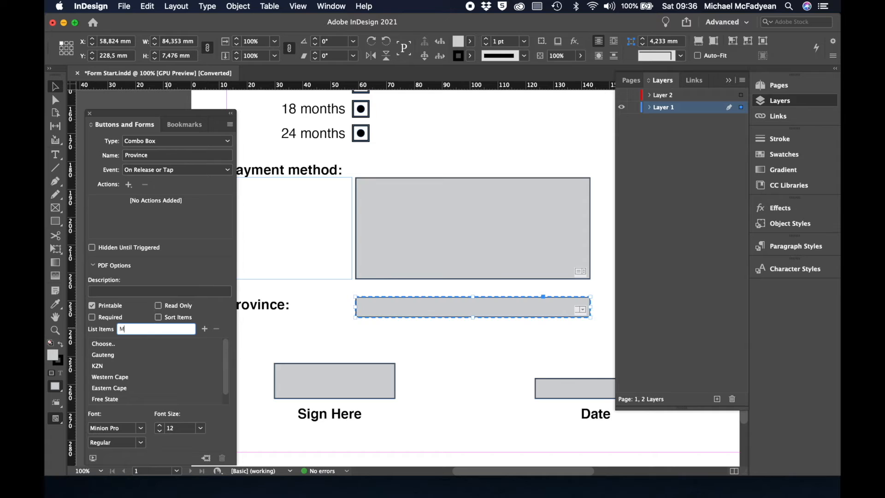
pyautogui.write('pumalanga')
pyautogui.click(205, 329)
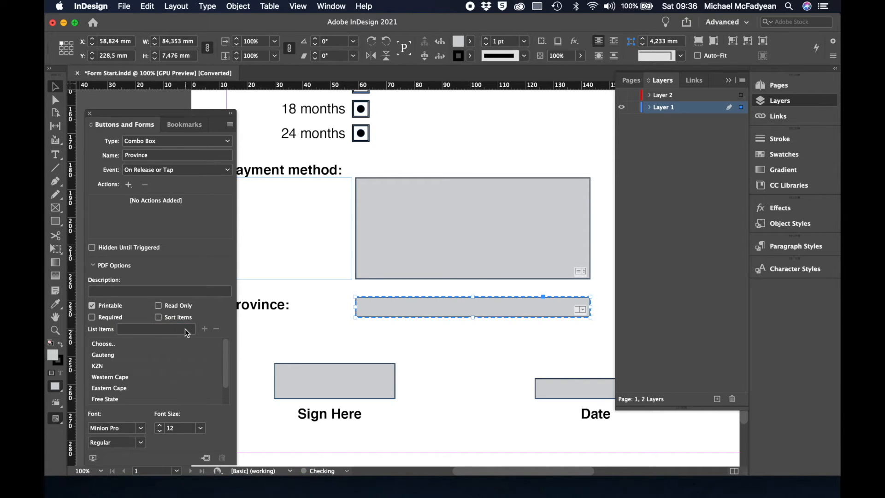
pyautogui.click(185, 329)
pyautogui.write('North')
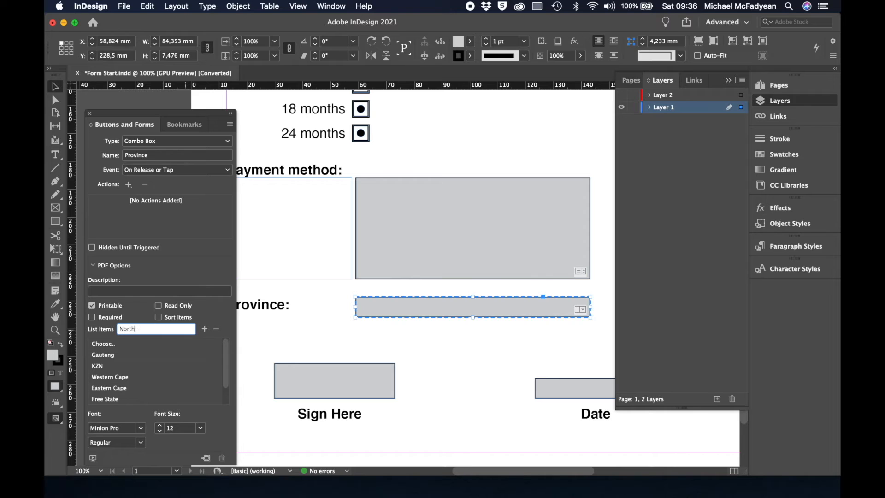
pyautogui.write(' West')
pyautogui.click(205, 329)
pyautogui.click(176, 329)
pyautogui.write('Northern Cape')
pyautogui.click(204, 329)
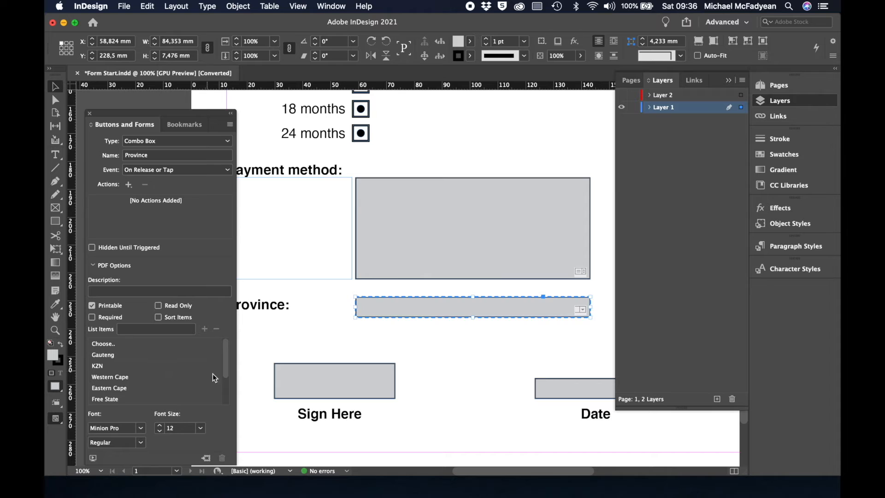
# Make the Province combo box required with Choose.. as its default selection.
pyautogui.click(92, 317)
pyautogui.click(134, 343)
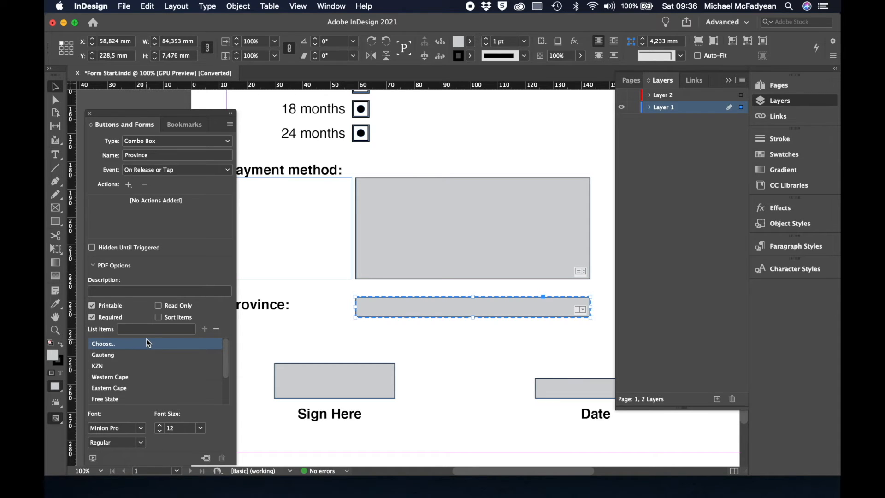
pyautogui.click(126, 341)
pyautogui.click(130, 343)
# Convert the grey Sign Here box to a Signature Field named 'Sign Here' and tick Required.
pyautogui.click(308, 389)
pyautogui.click(226, 141)
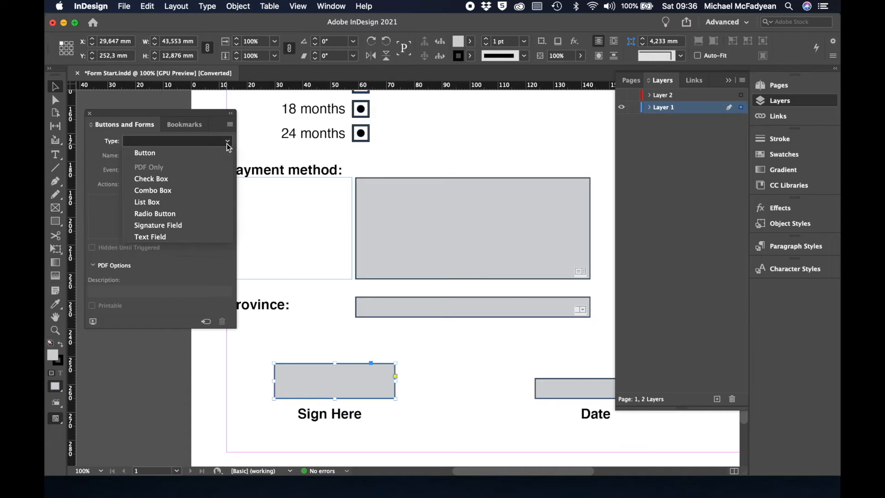
pyautogui.click(184, 226)
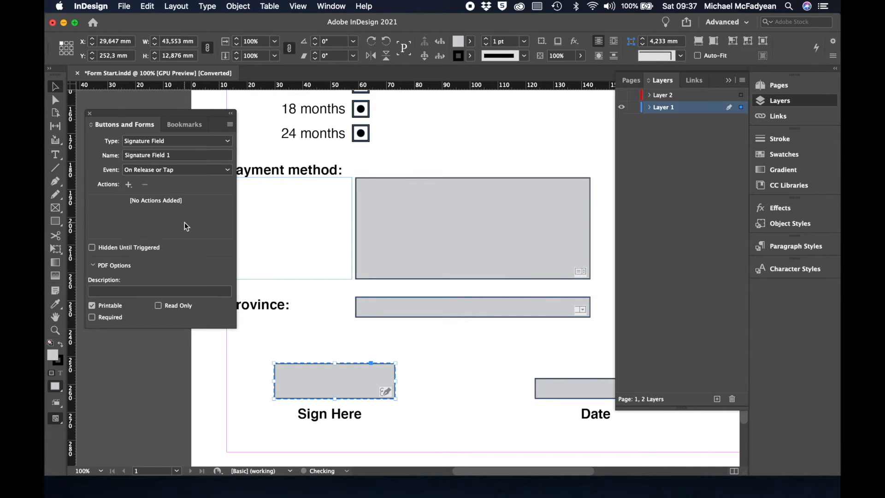
pyautogui.moveTo(175, 157); pyautogui.dragTo(108, 159)
pyautogui.write('Sign Here')
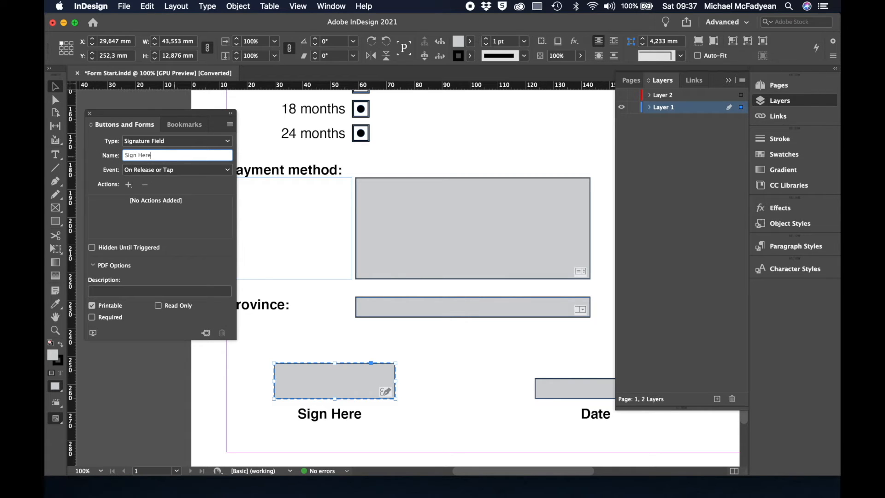
pyautogui.press('Return')
pyautogui.click(93, 318)
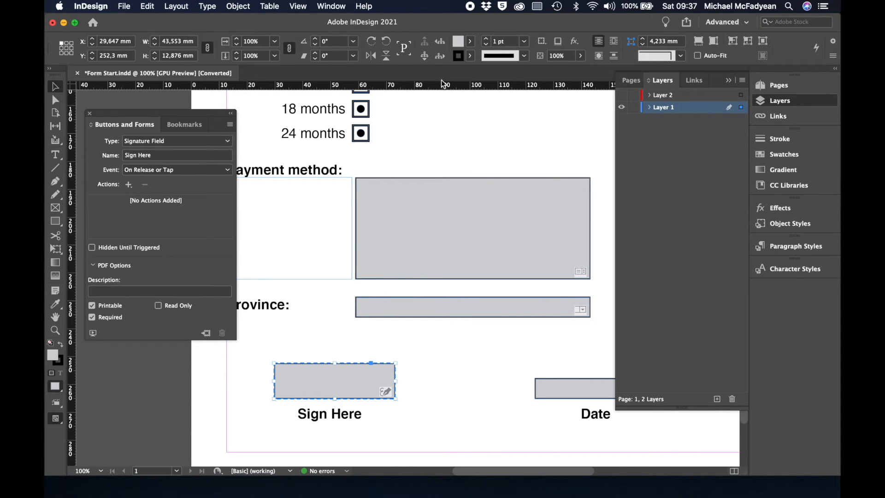
# Convert the grey Date box to a Text Field named 'Date' and tick Required.
pyautogui.click(547, 397)
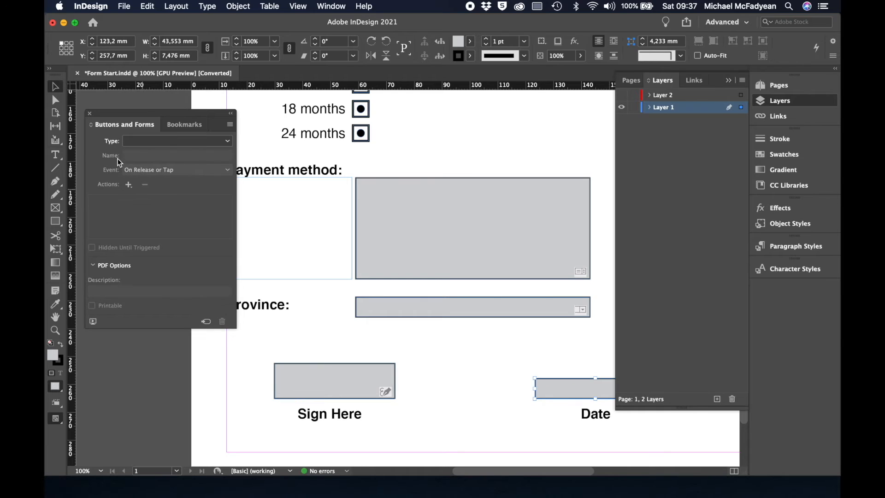
pyautogui.click(227, 141)
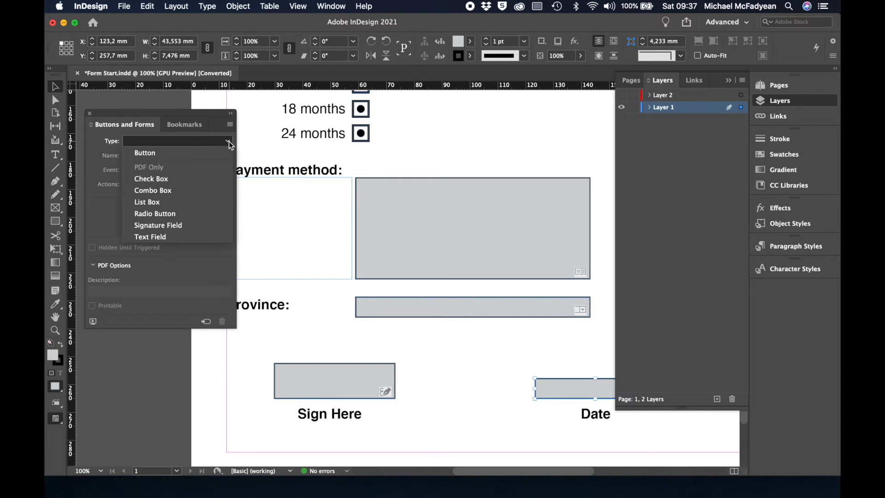
pyautogui.click(180, 237)
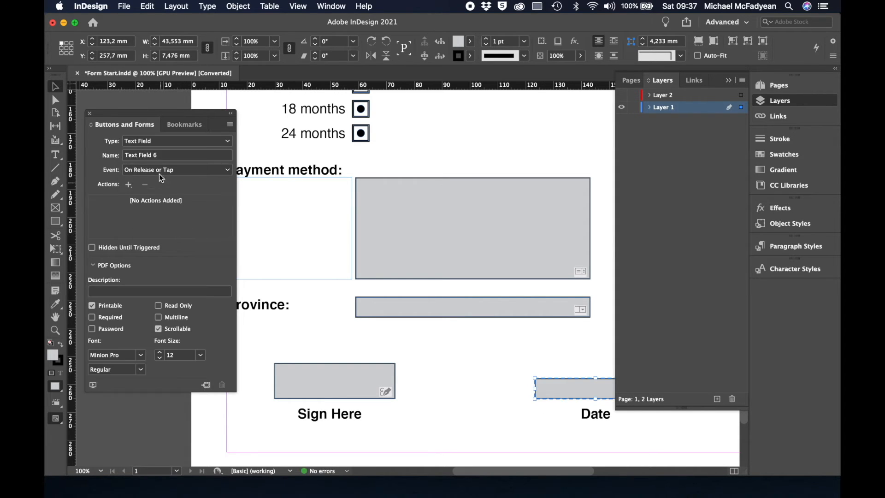
pyautogui.click(158, 156)
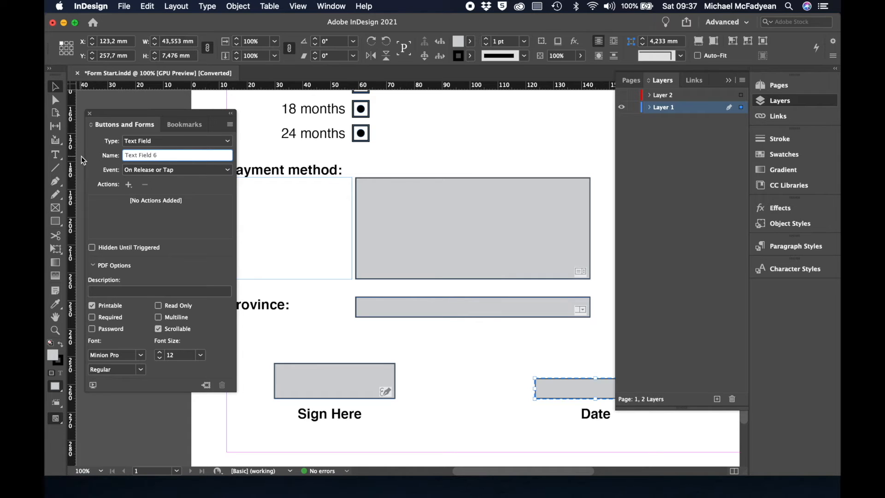
pyautogui.moveTo(174, 155); pyautogui.dragTo(107, 157)
pyautogui.write('Date')
pyautogui.press('Return')
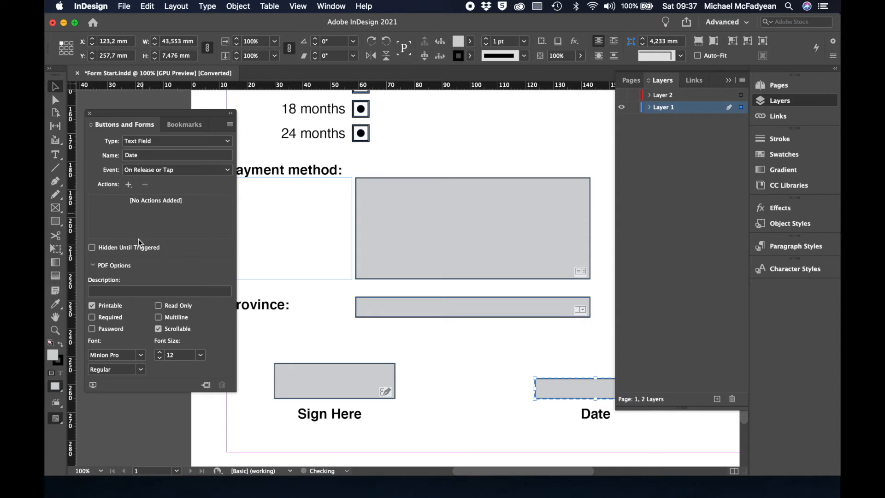
pyautogui.click(92, 317)
pyautogui.click(397, 309)
pyautogui.scroll(15, 397, 312)
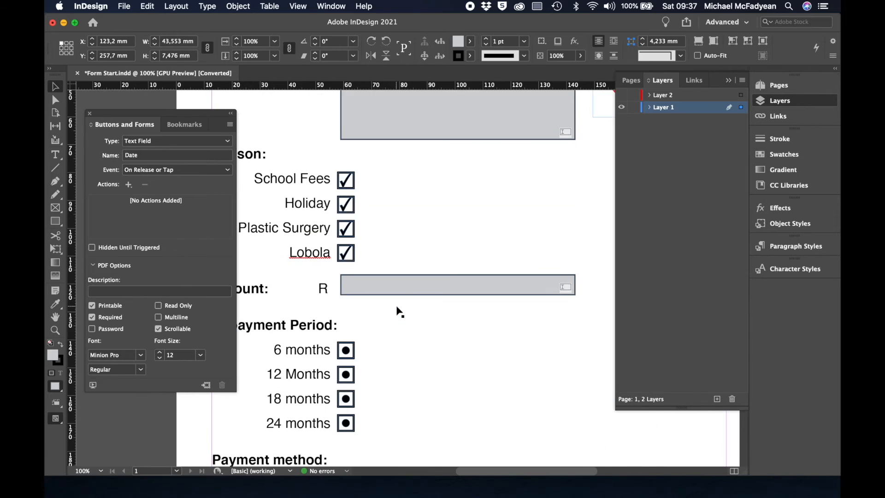
pyautogui.scroll(-2, 397, 311)
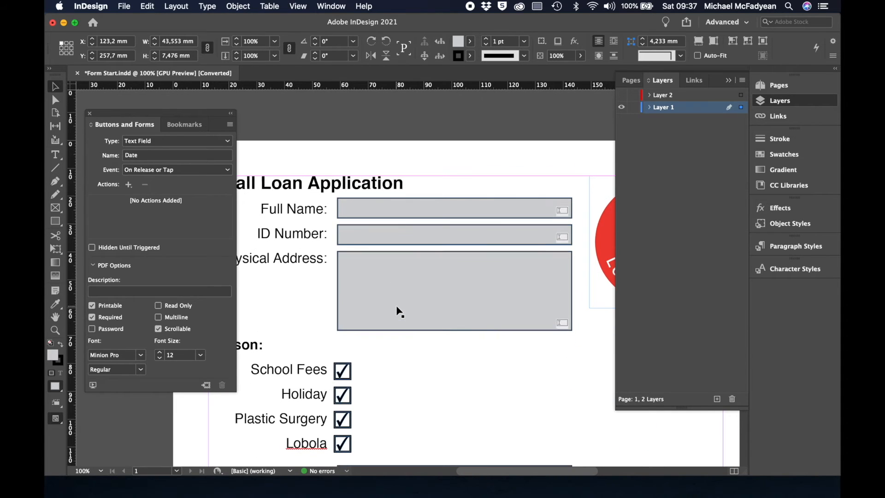
pyautogui.click(400, 220)
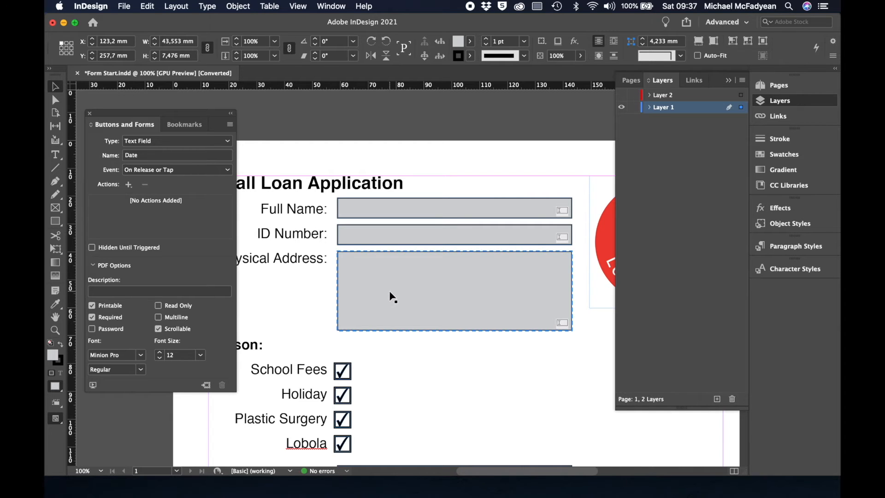
pyautogui.click(238, 6)
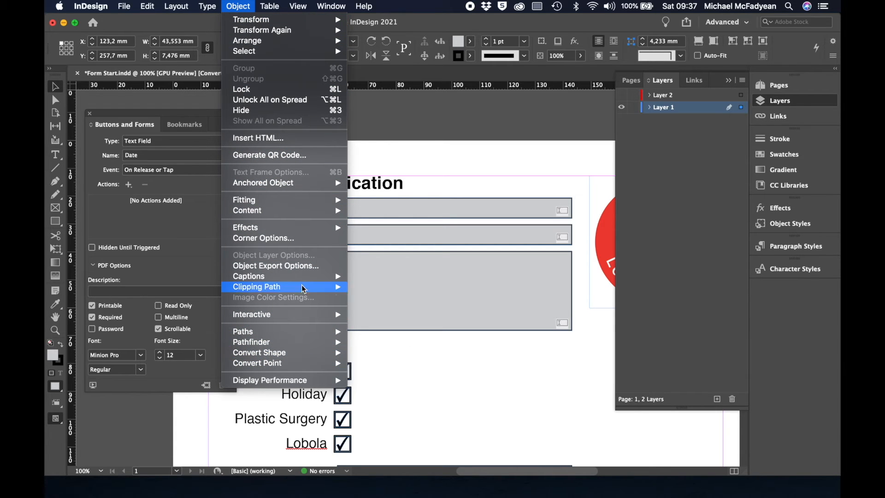
pyautogui.moveTo(302, 278)
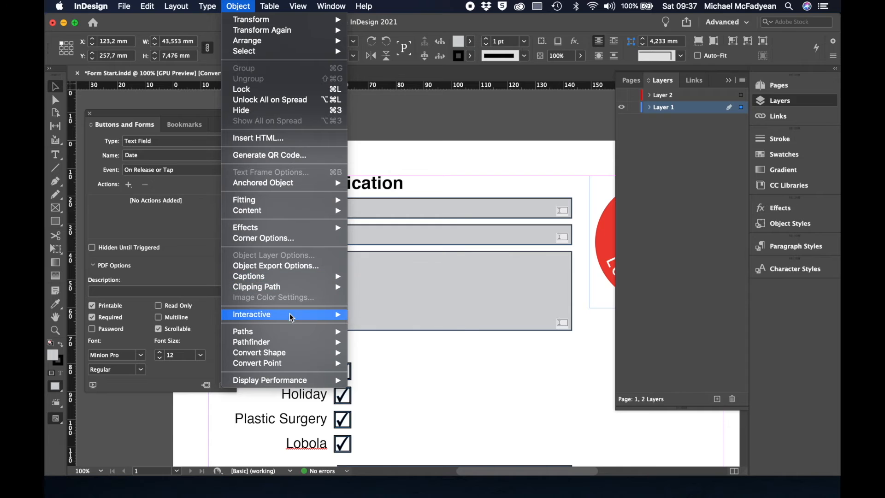
pyautogui.moveTo(292, 317)
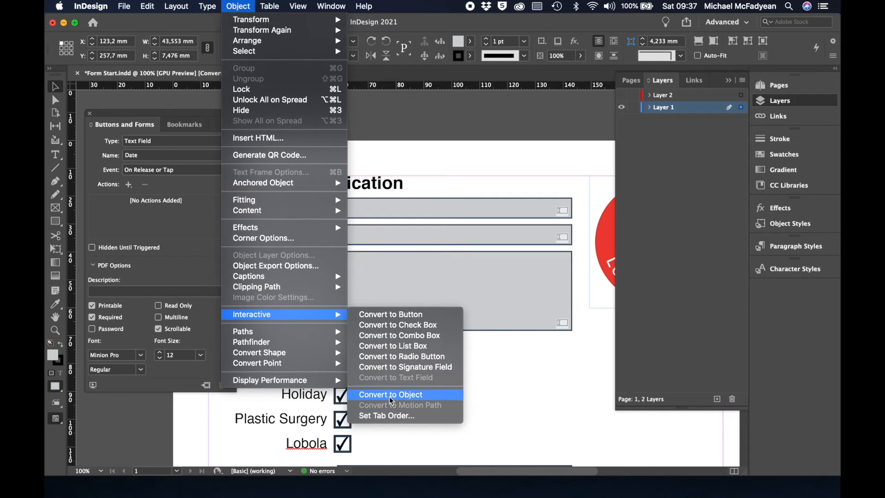
pyautogui.click(393, 416)
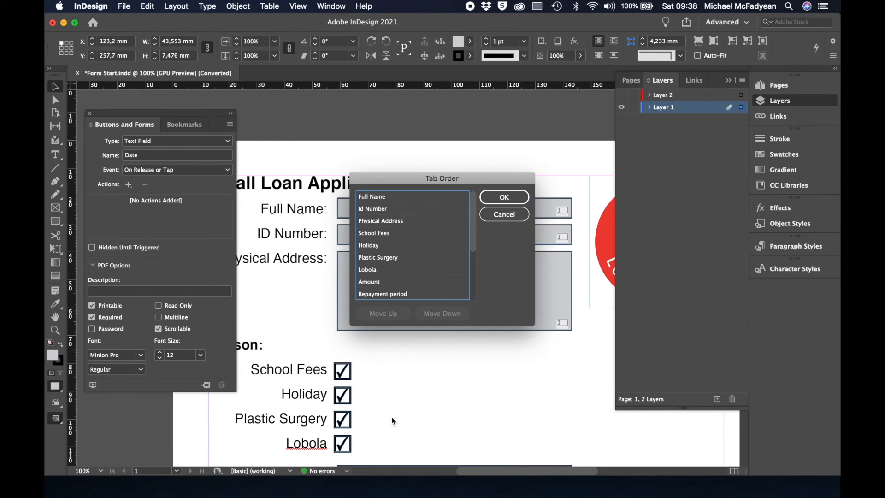
pyautogui.moveTo(425, 179); pyautogui.dragTo(577, 218)
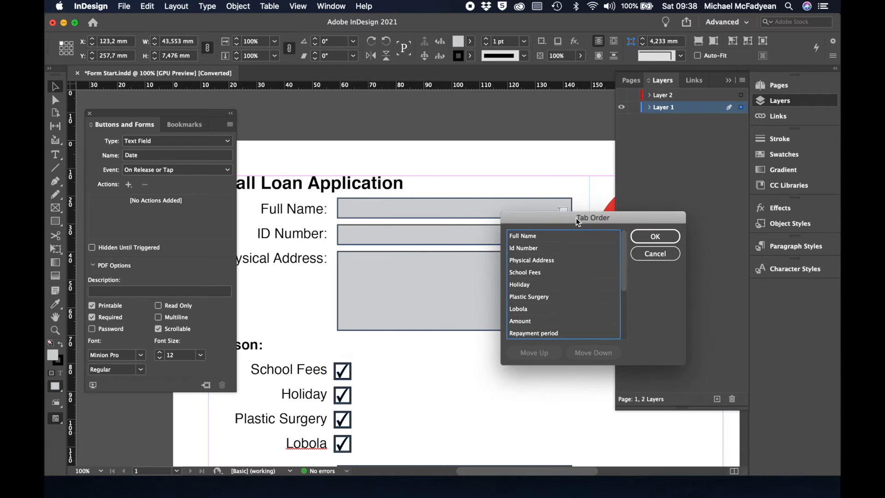
pyautogui.click(534, 241)
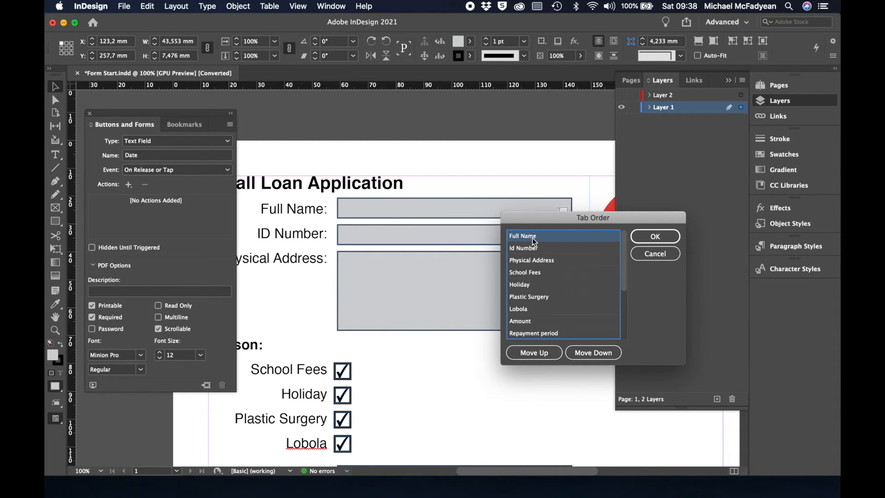
pyautogui.click(531, 249)
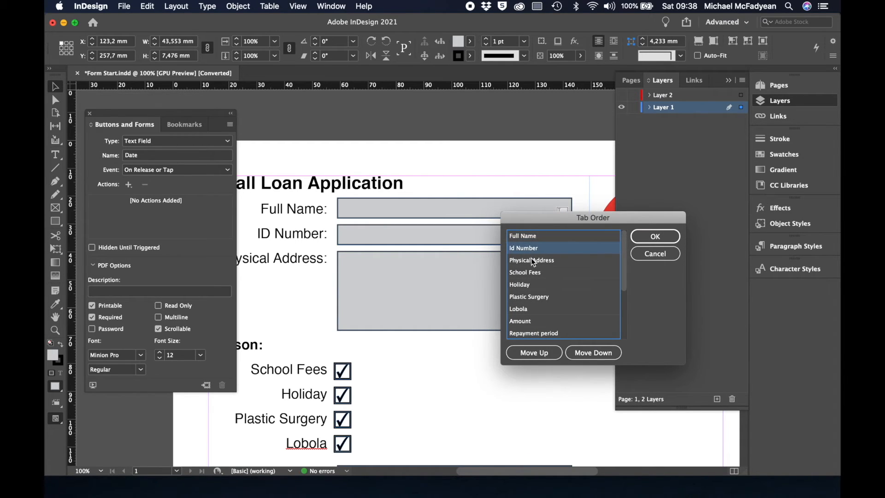
pyautogui.click(532, 261)
pyautogui.click(533, 275)
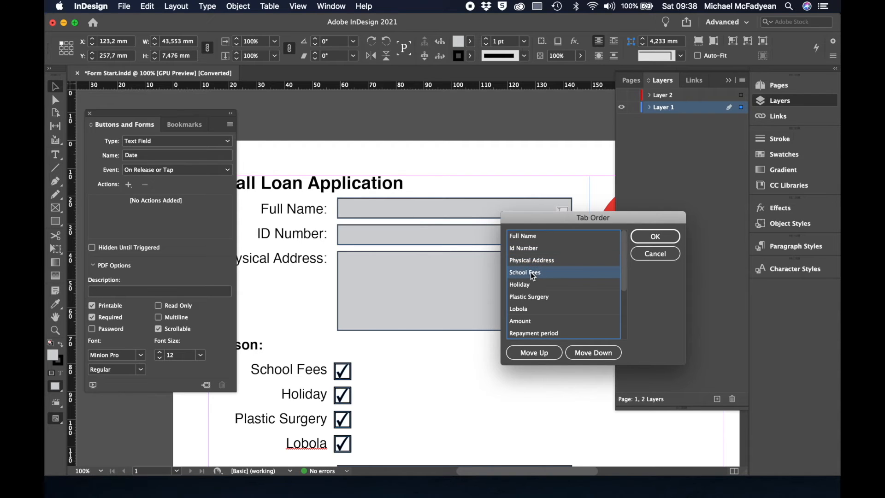
pyautogui.click(525, 287)
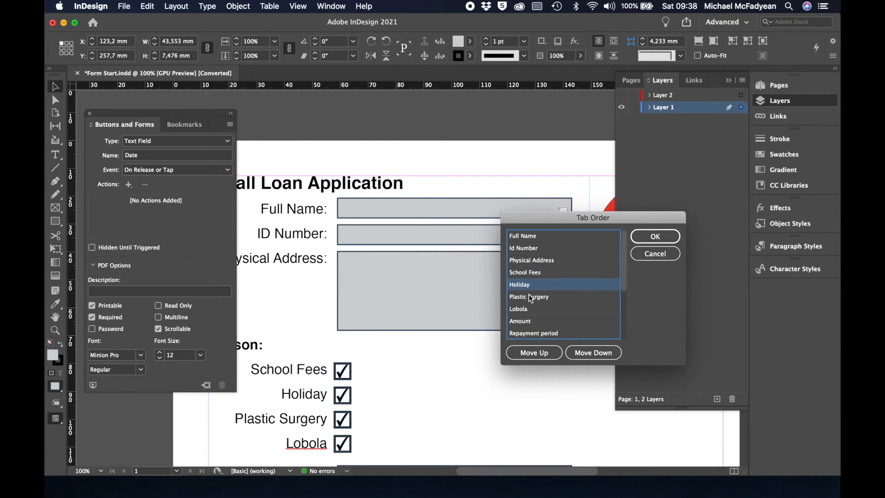
pyautogui.click(530, 296)
pyautogui.click(531, 308)
pyautogui.scroll(-1, 531, 310)
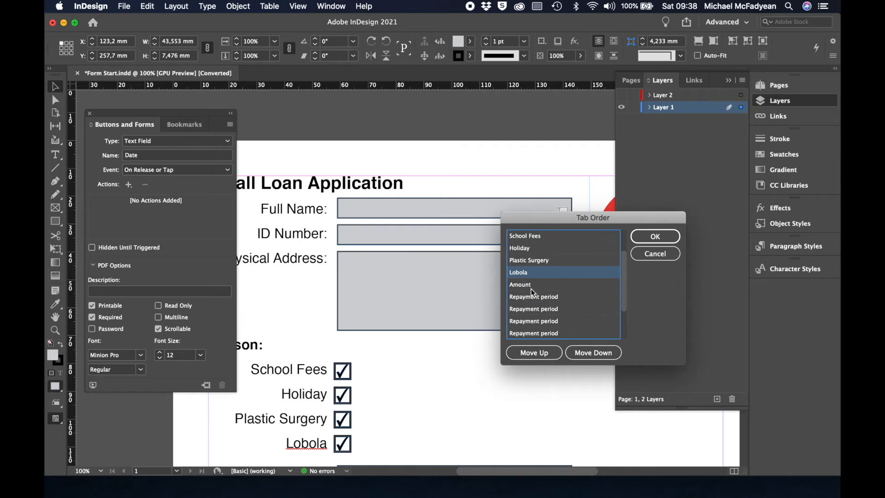
pyautogui.click(532, 284)
pyautogui.scroll(-4, 545, 296)
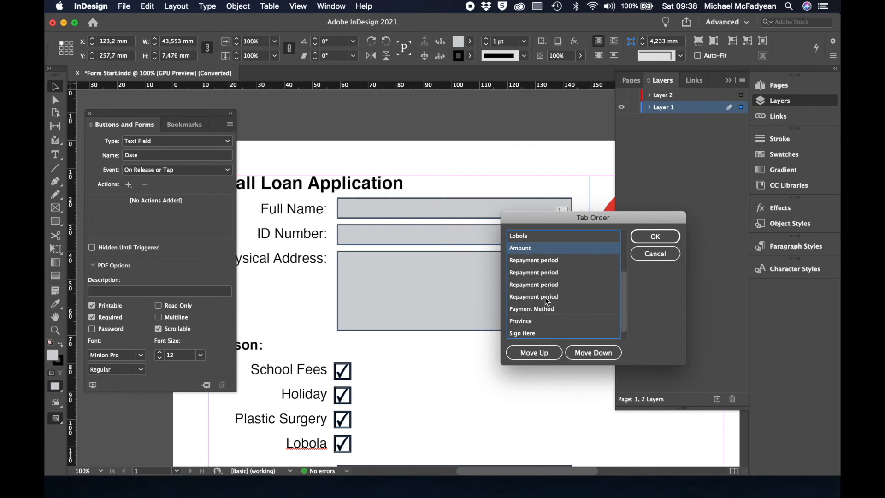
pyautogui.click(549, 251)
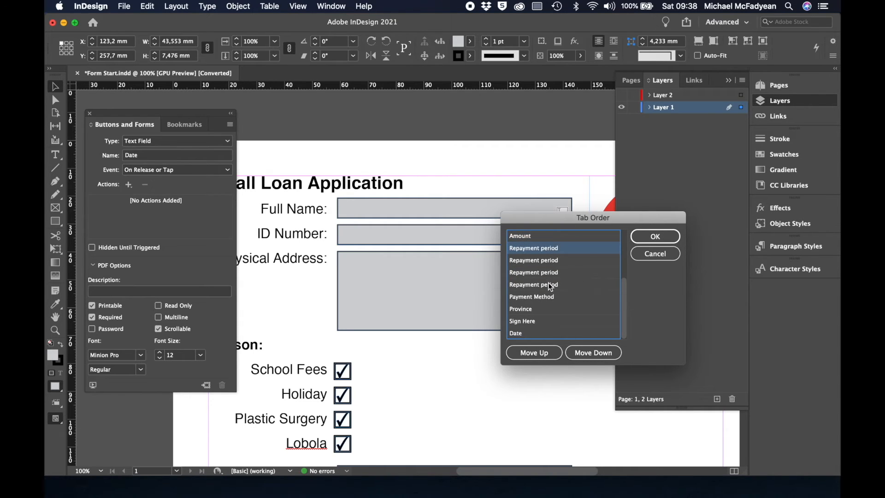
pyautogui.click(547, 298)
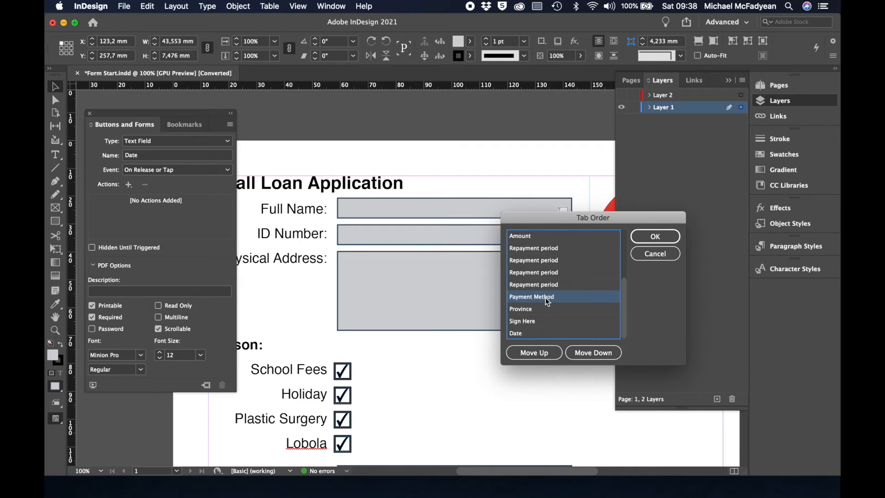
pyautogui.click(541, 309)
pyautogui.click(542, 322)
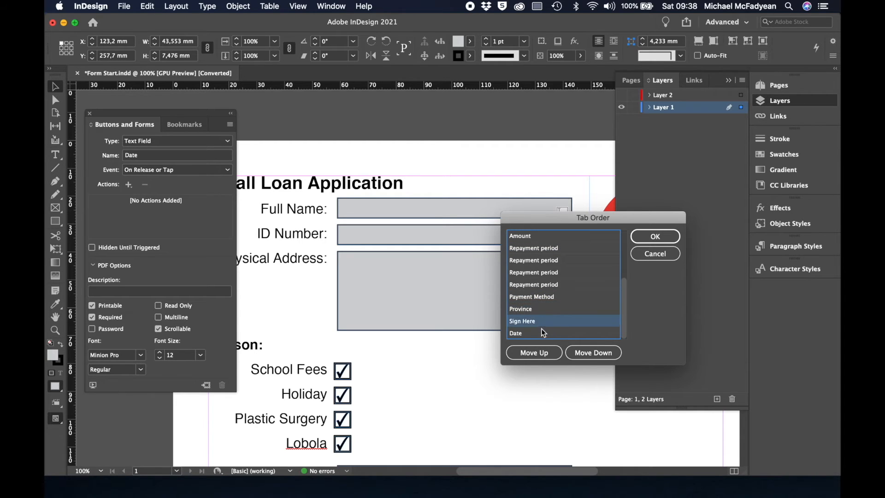
pyautogui.click(544, 333)
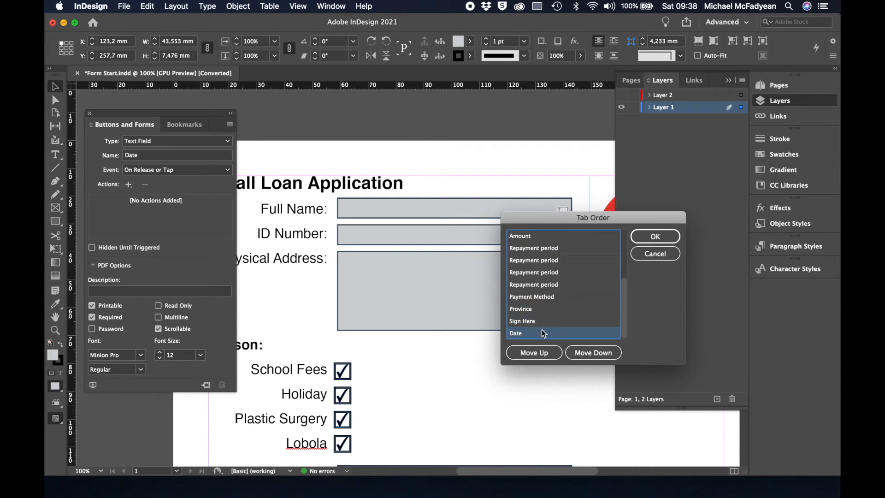
pyautogui.scroll(5, 544, 280)
pyautogui.click(543, 275)
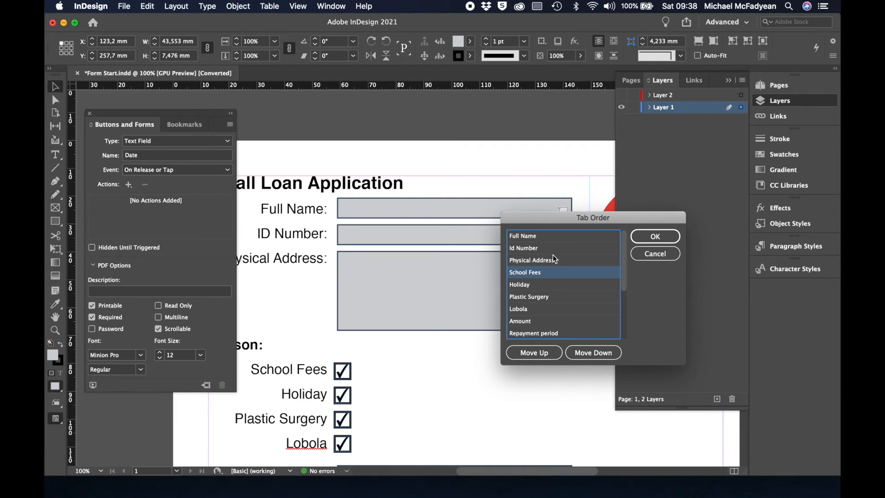
pyautogui.click(643, 256)
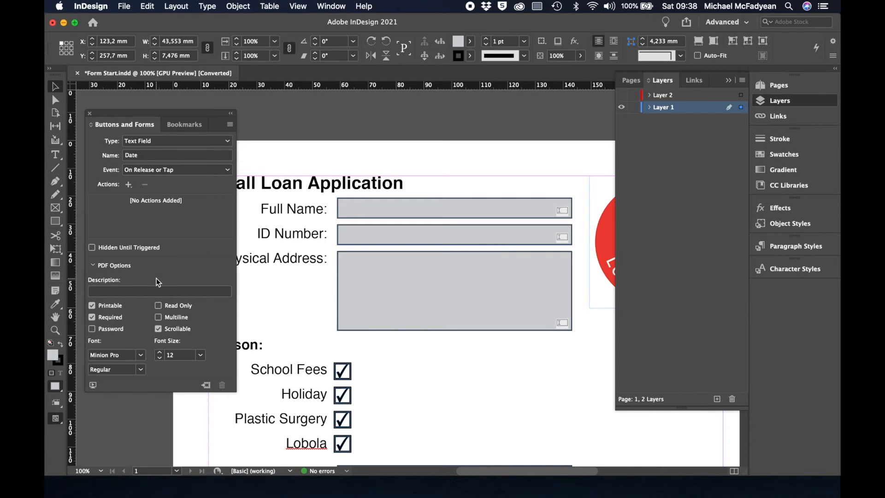
# Give the Date field the description 'Today's Date'.
pyautogui.scroll(-15, 403, 373)
pyautogui.scroll(2, 402, 373)
pyautogui.hscroll(-1, 402, 372)
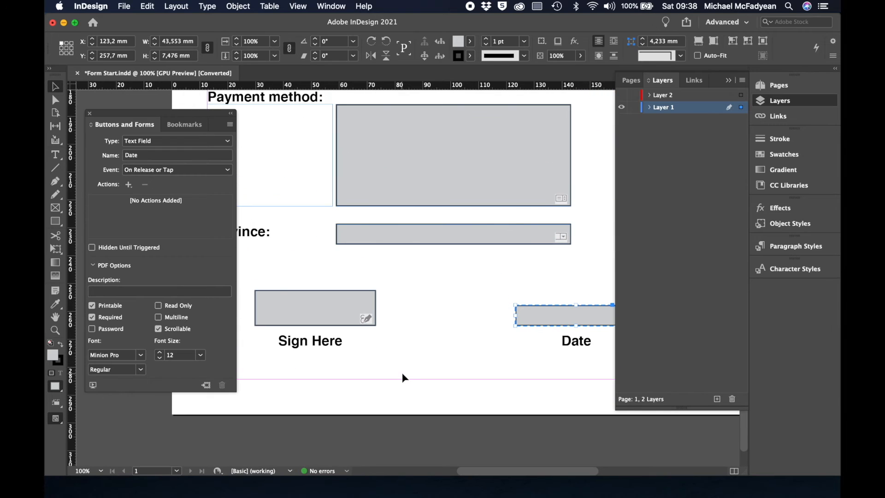
pyautogui.click(525, 316)
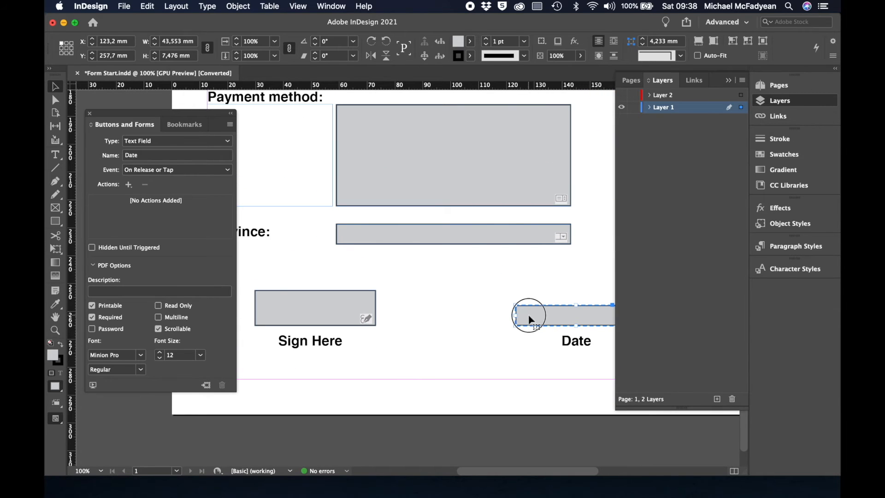
pyautogui.click(108, 292)
pyautogui.write("Today's Date")
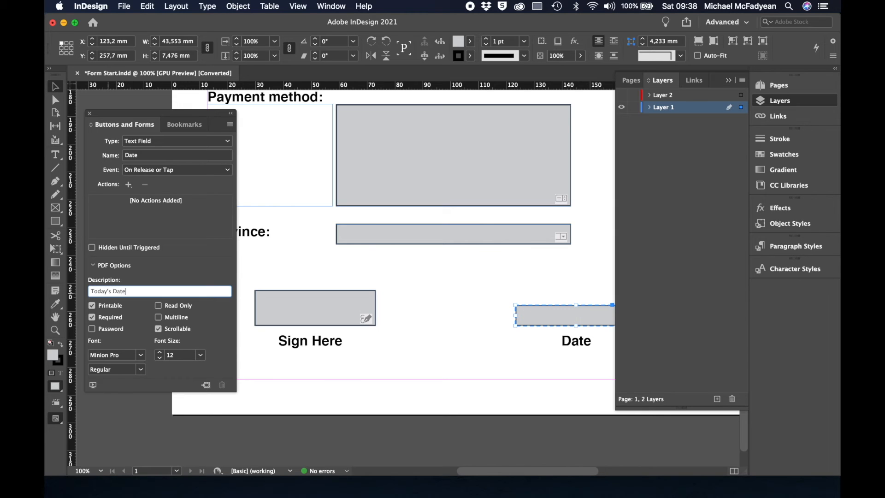
pyautogui.press('Return')
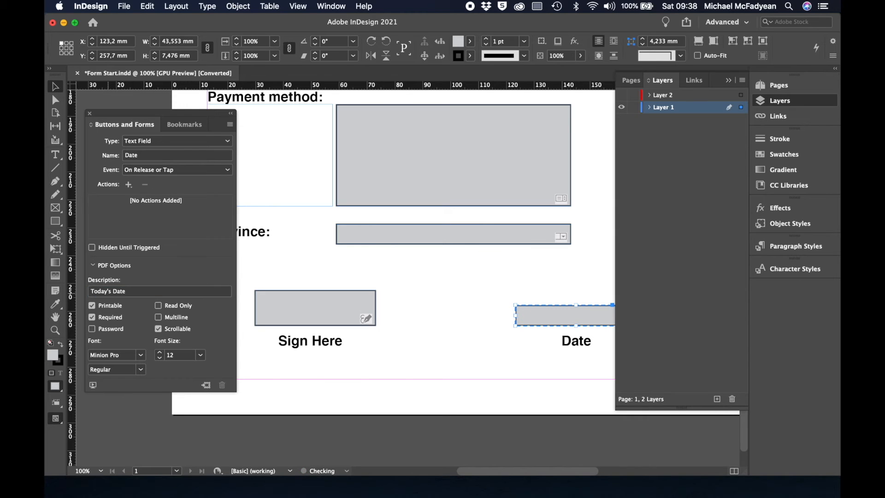
# Give the Province dropdown the description 'Choose one.'.
pyautogui.click(374, 236)
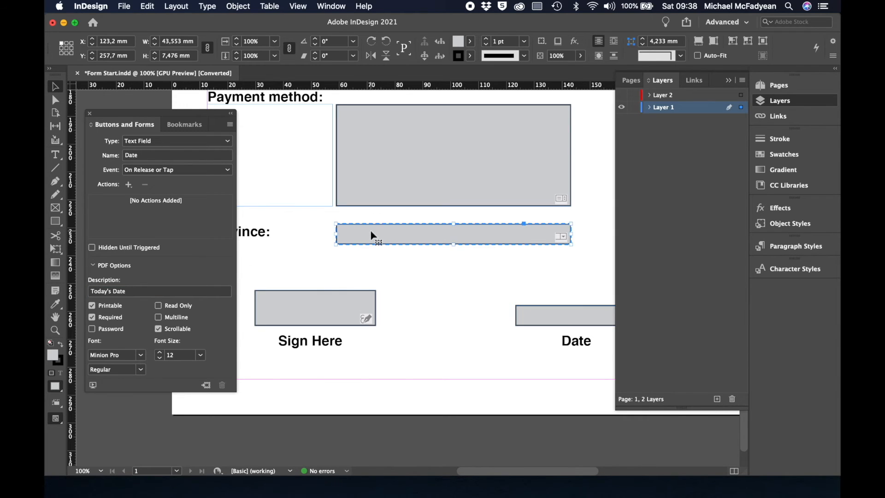
pyautogui.click(153, 291)
pyautogui.write('Choose one.')
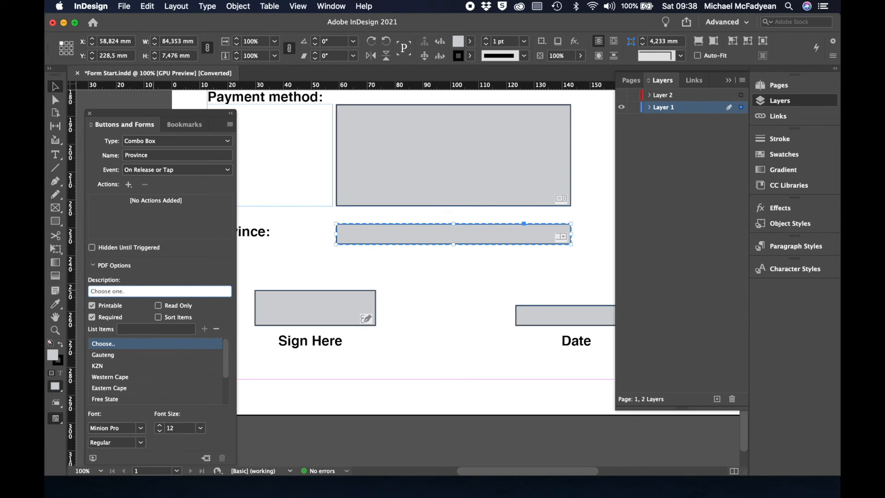
pyautogui.press('Return')
# Give the Payment Method field the description 'Choose one.'.
pyautogui.click(402, 180)
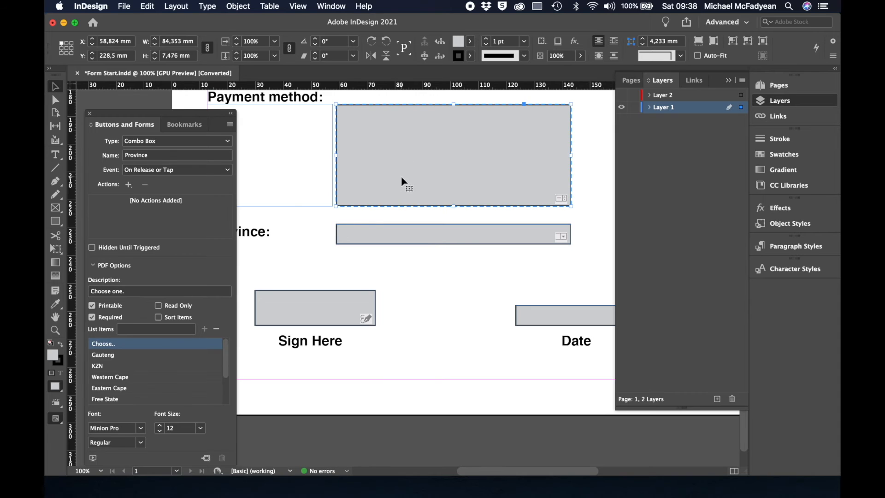
pyautogui.click(146, 294)
pyautogui.write('Choose')
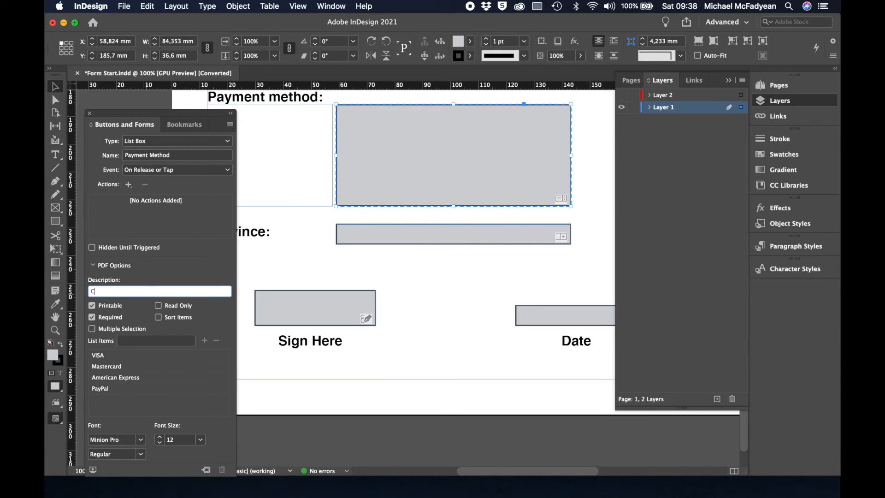
pyautogui.press('Return')
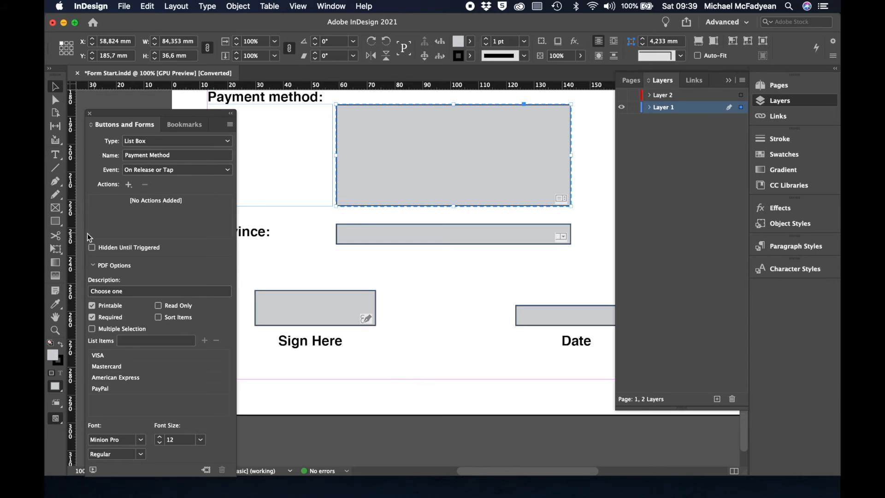
# Draw an empty text frame with the Type tool just beneath the Sign Here field.
pyautogui.press('t')
pyautogui.moveTo(275, 366); pyautogui.dragTo(389, 401)
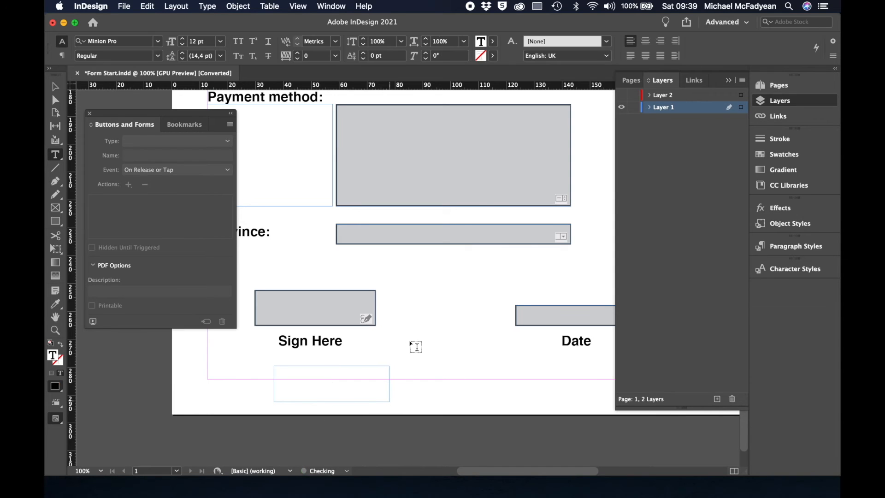
# Type SUBMIT in the frame and format it as white ([Paper]) Arial Bold.
pyautogui.write('SUBMIT')
pyautogui.press('super+a')
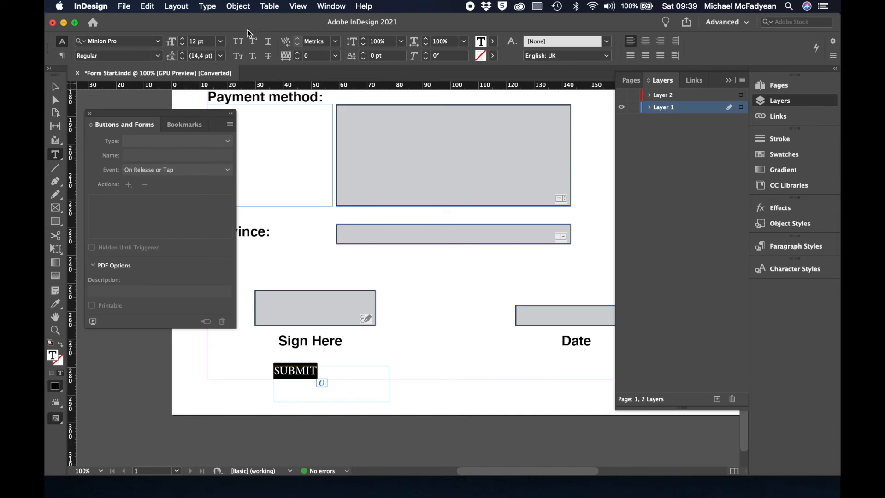
pyautogui.click(158, 42)
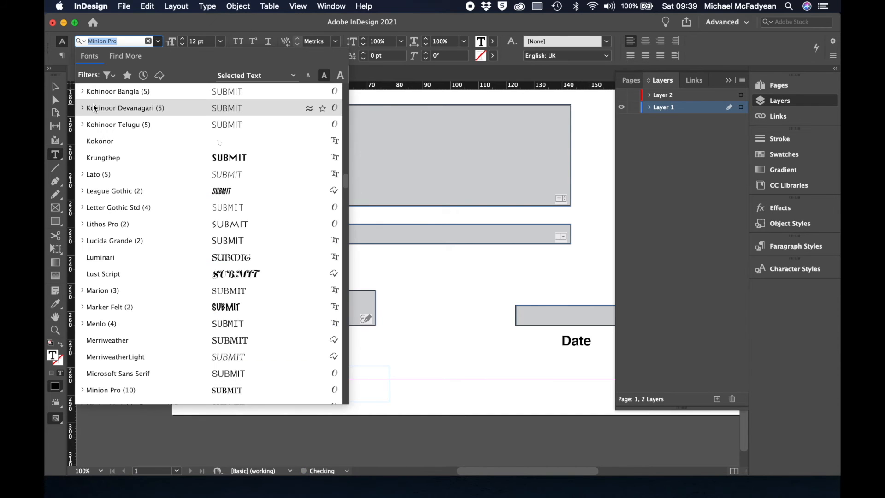
pyautogui.scroll(10, 95, 108)
pyautogui.scroll(10, 94, 108)
pyautogui.click(81, 92)
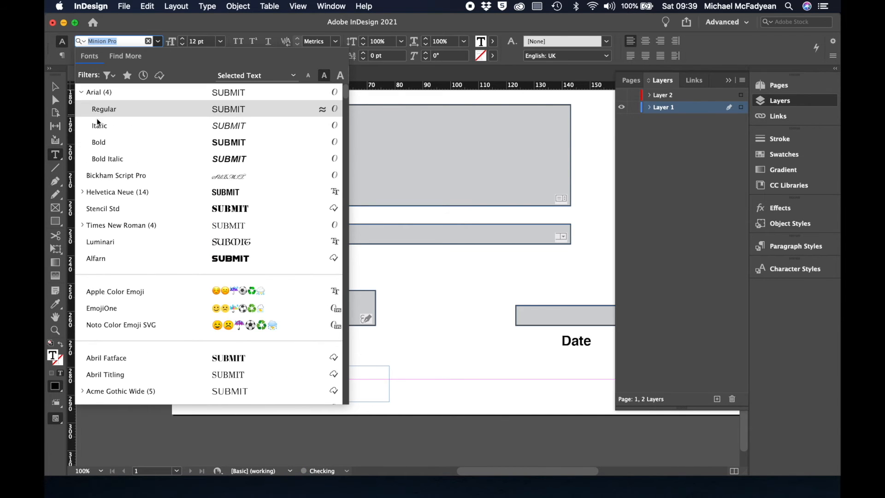
pyautogui.click(102, 144)
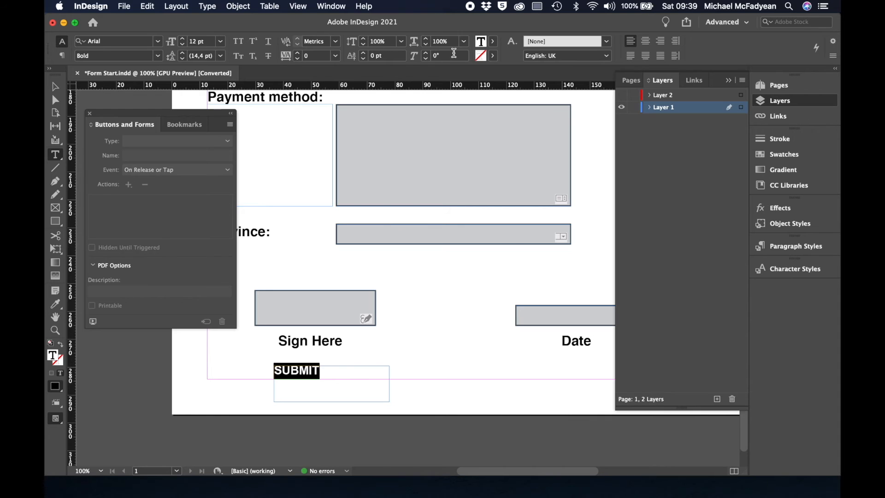
pyautogui.click(494, 44)
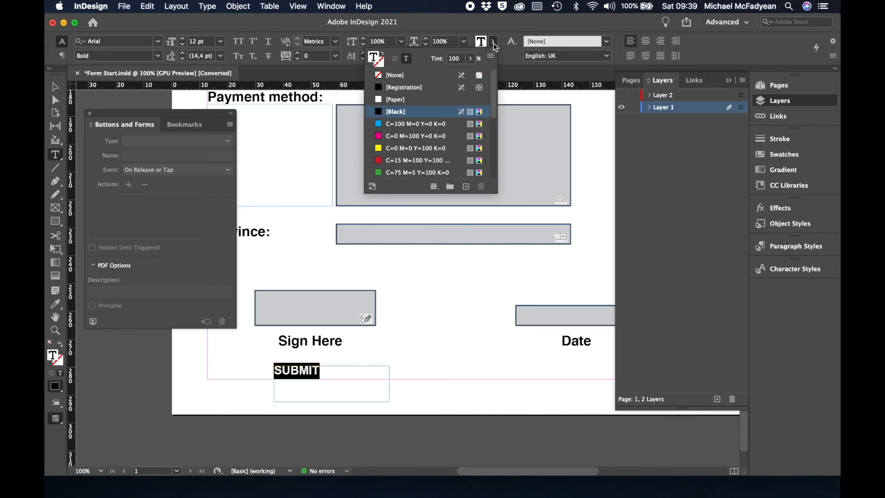
pyautogui.click(378, 100)
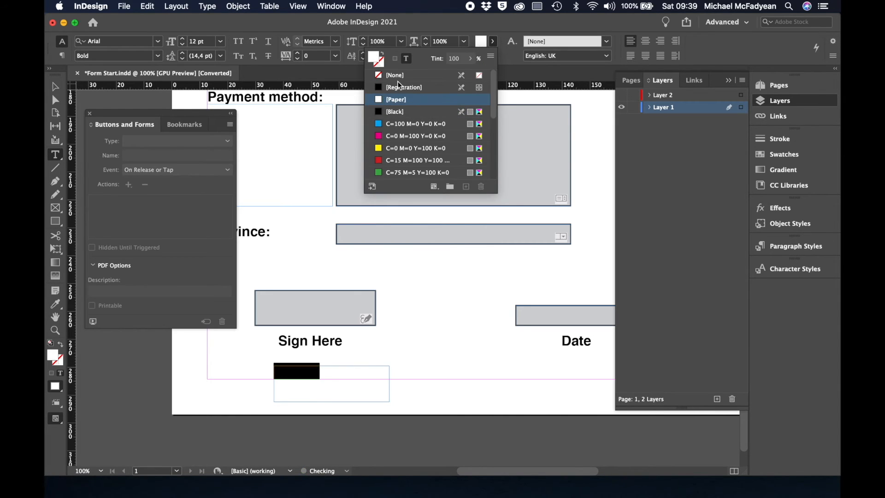
# Fill the SUBMIT frame red, give it a 3 mm text inset, and fit it to the text.
pyautogui.click(56, 88)
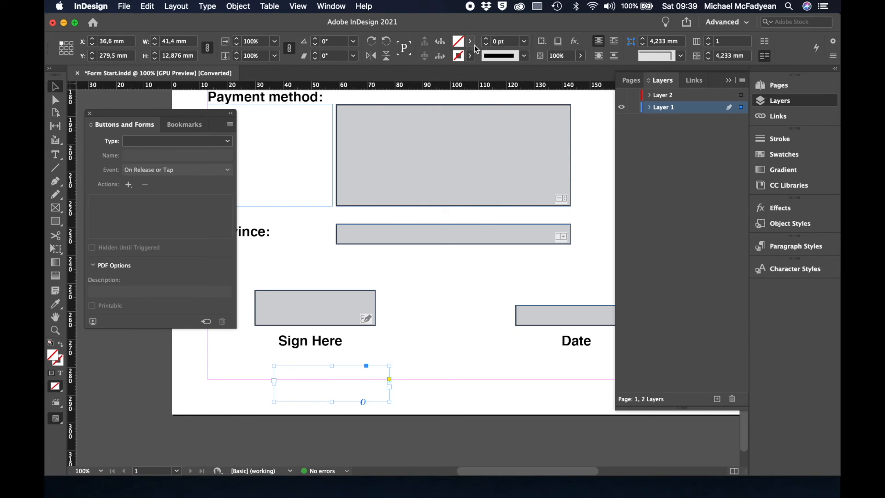
pyautogui.click(470, 41)
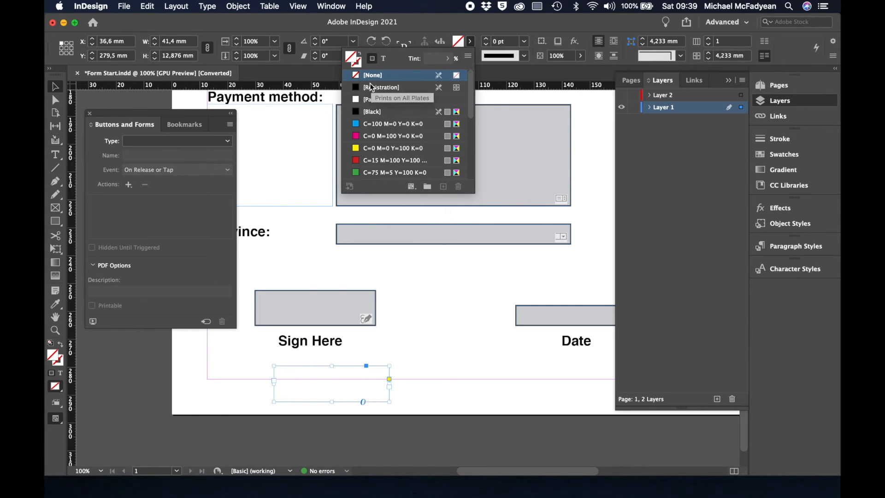
pyautogui.click(359, 161)
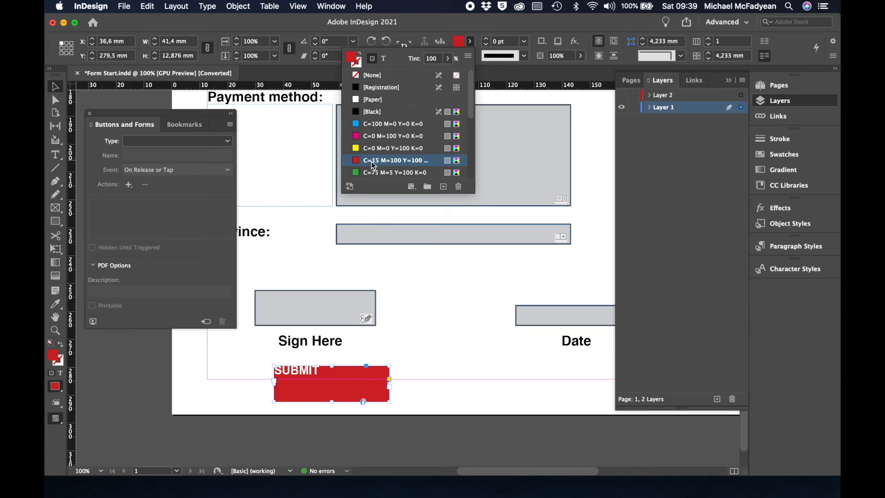
pyautogui.click(238, 6)
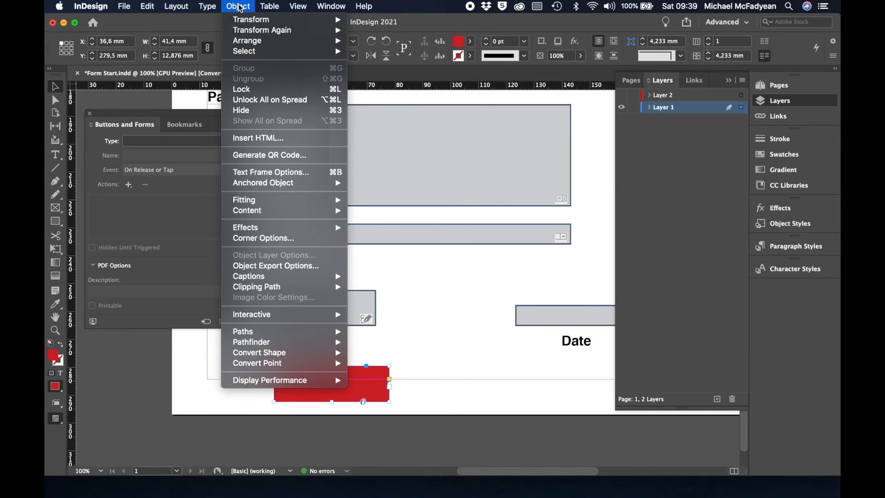
pyautogui.click(286, 171)
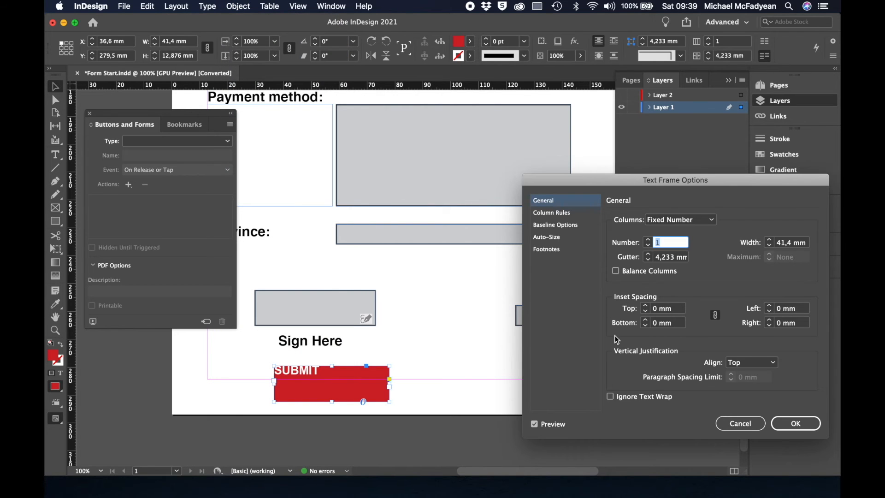
pyautogui.click(645, 306)
pyautogui.click(645, 306)
pyautogui.click(646, 306)
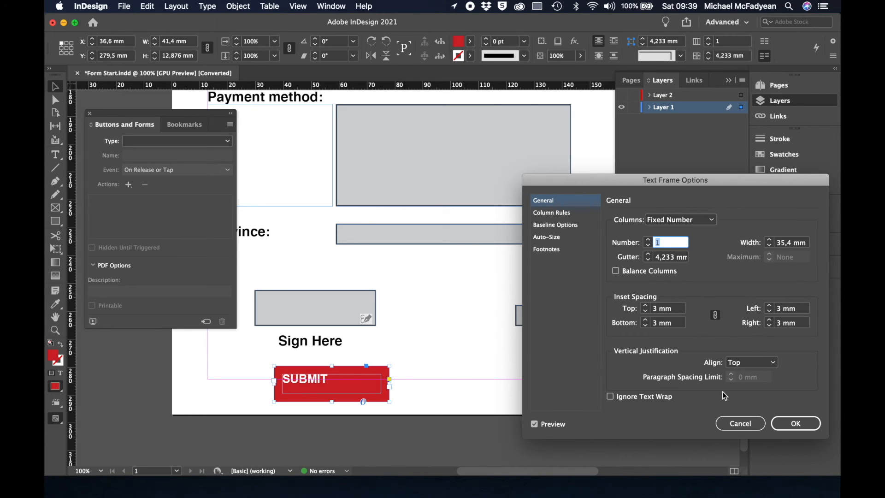
pyautogui.click(788, 422)
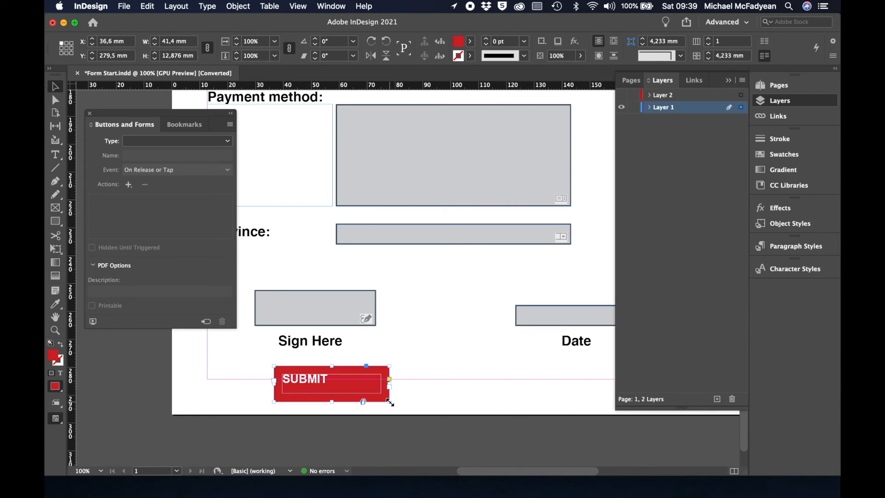
pyautogui.doubleClick(390, 402)
pyautogui.click(296, 378)
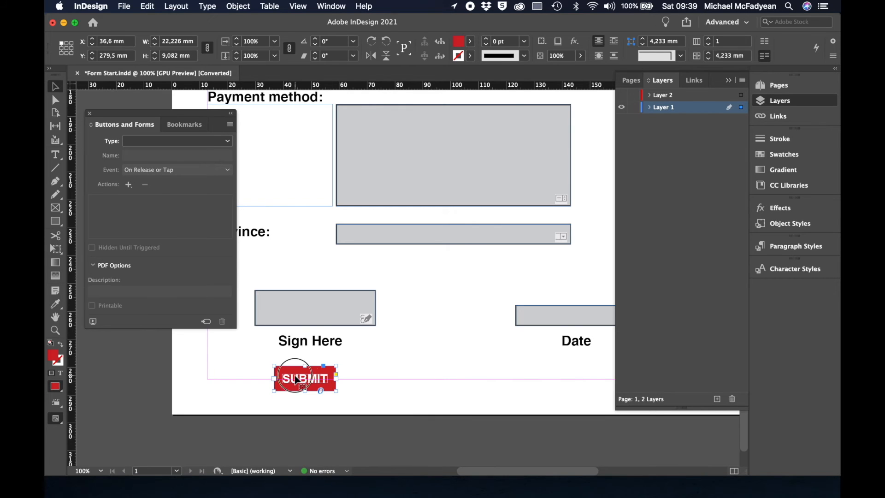
# Move the SUBMIT box right and Alt-drag a duplicate further to the right.
pyautogui.moveTo(296, 378); pyautogui.dragTo(375, 382)
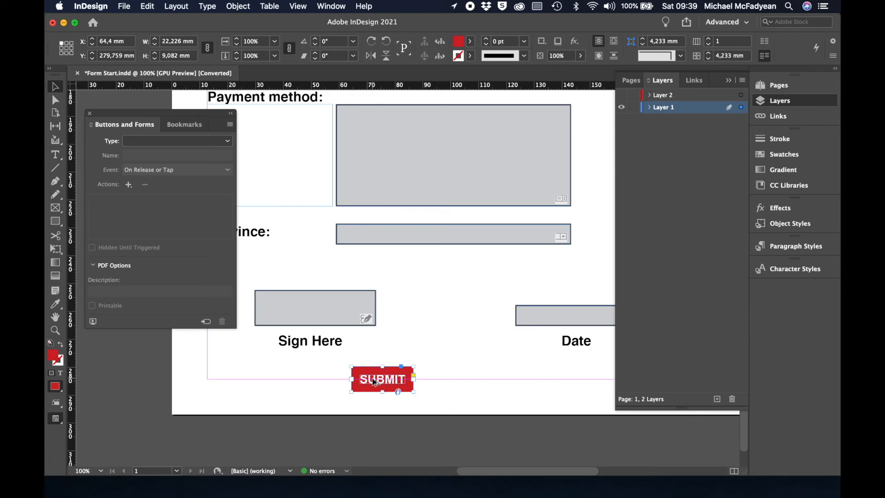
pyautogui.moveTo(374, 382); pyautogui.dragTo(503, 382)
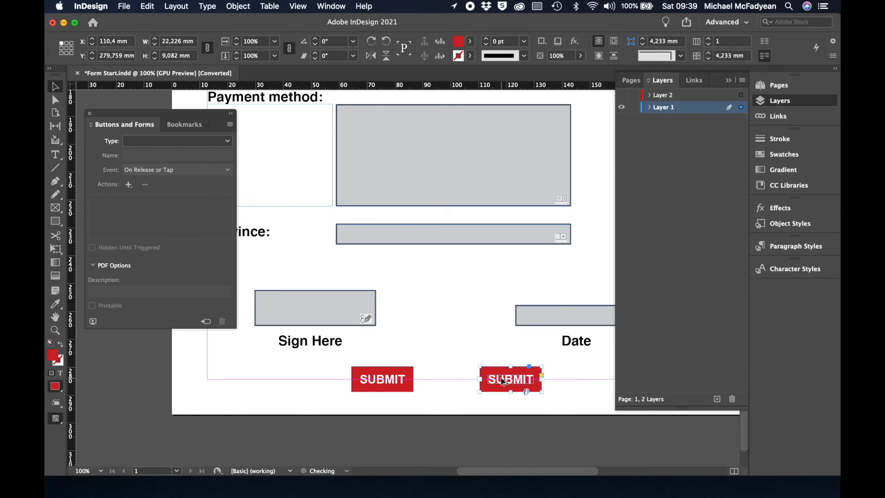
pyautogui.press('super+shift+a')
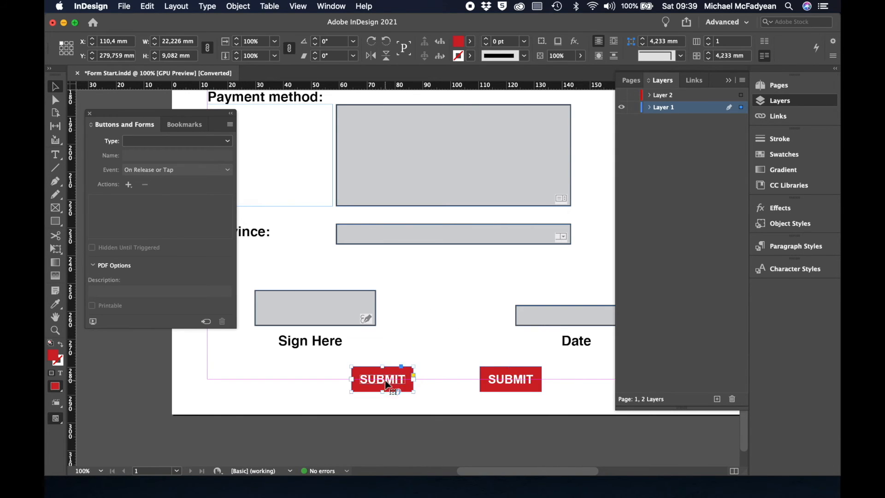
# Retype the left box as RESET, narrow it to 20.114 mm, and nudge it 5 mm right.
pyautogui.press('t')
pyautogui.click(358, 377)
pyautogui.moveTo(358, 377); pyautogui.dragTo(427, 384)
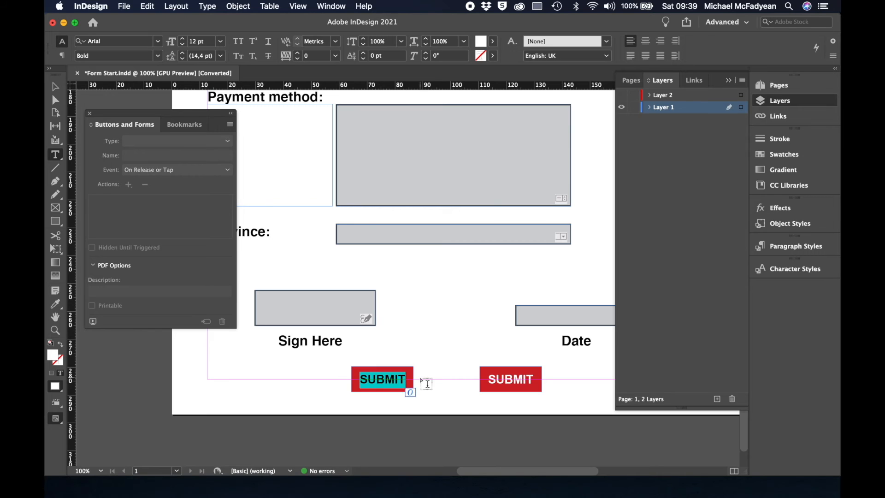
pyautogui.write('RESET')
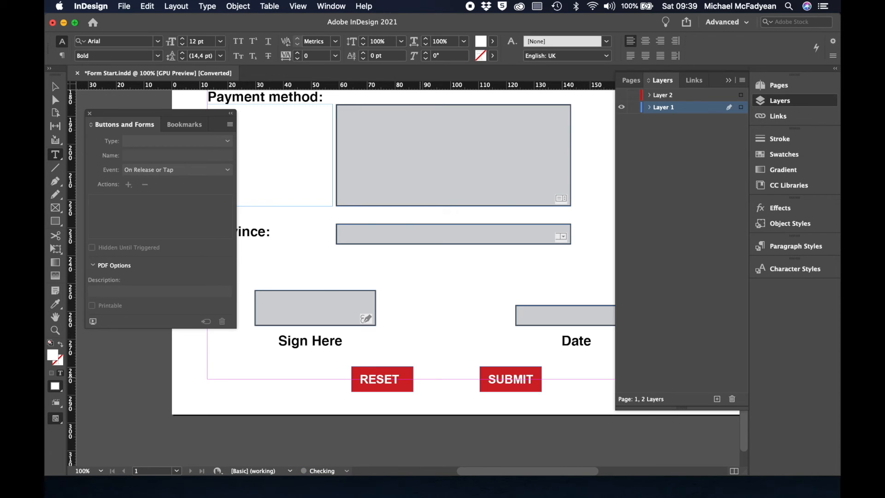
pyautogui.press('Escape')
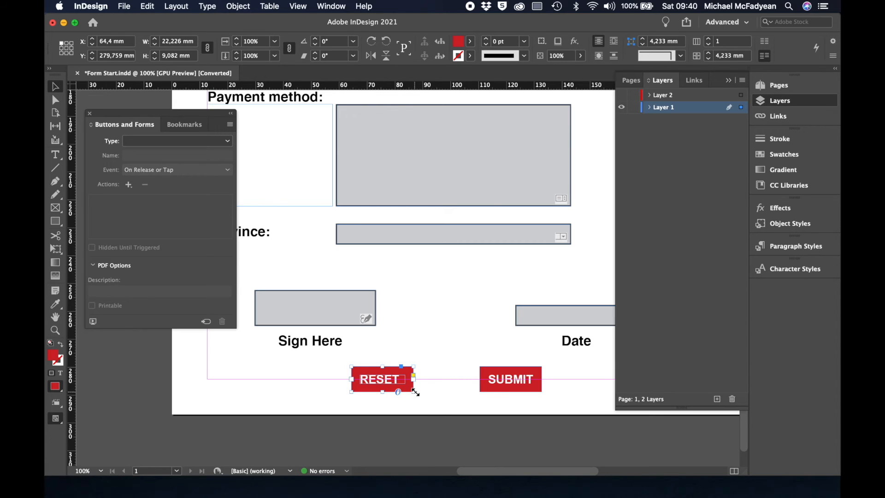
pyautogui.moveTo(415, 392); pyautogui.dragTo(409, 391)
pyautogui.hotkey('shift', 'Right')
pyautogui.hotkey('shift', 'Right')
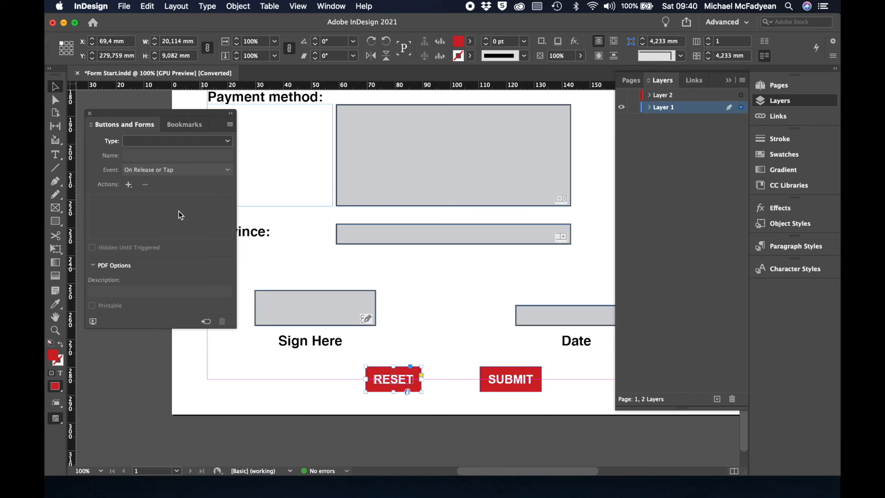
# Convert RESET into a button whose Rollover state uses a 50% tint fill.
pyautogui.click(206, 322)
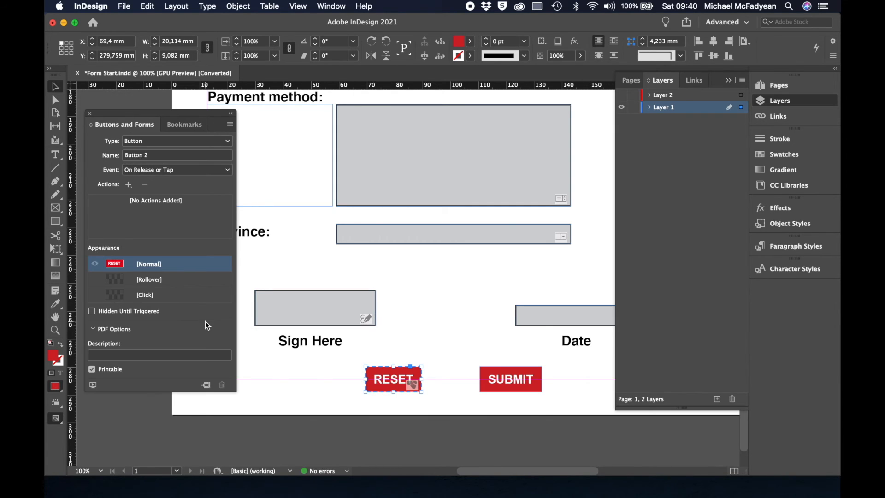
pyautogui.click(161, 278)
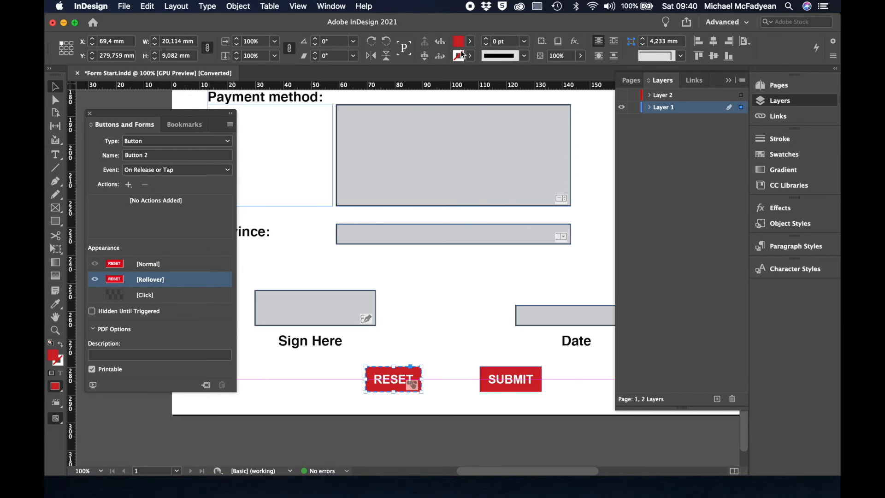
pyautogui.click(471, 42)
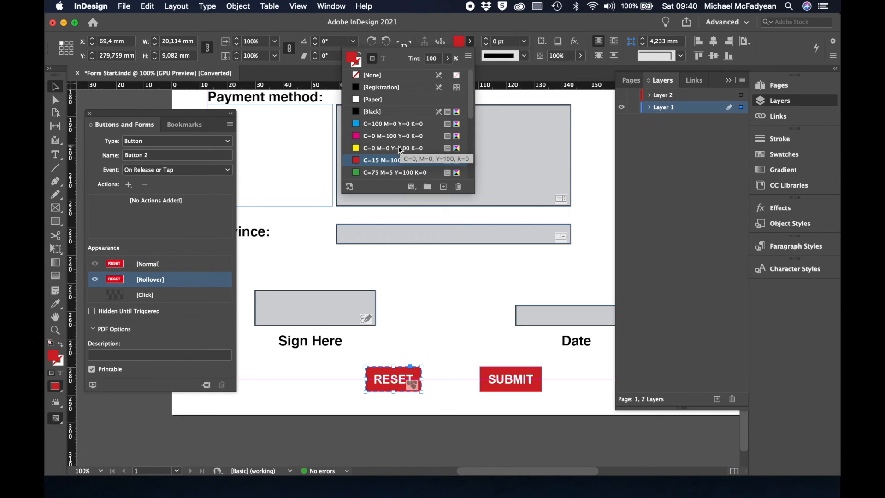
pyautogui.click(432, 60)
pyautogui.write('50')
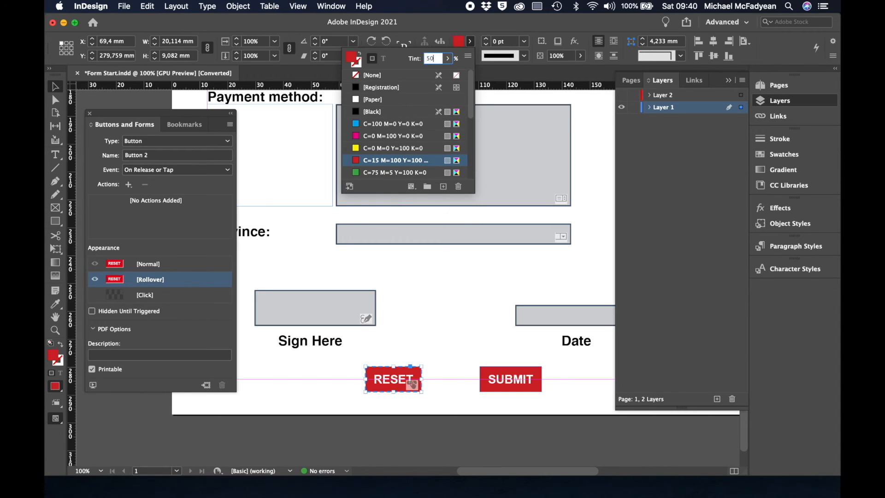
pyautogui.press('Return')
pyautogui.click(164, 266)
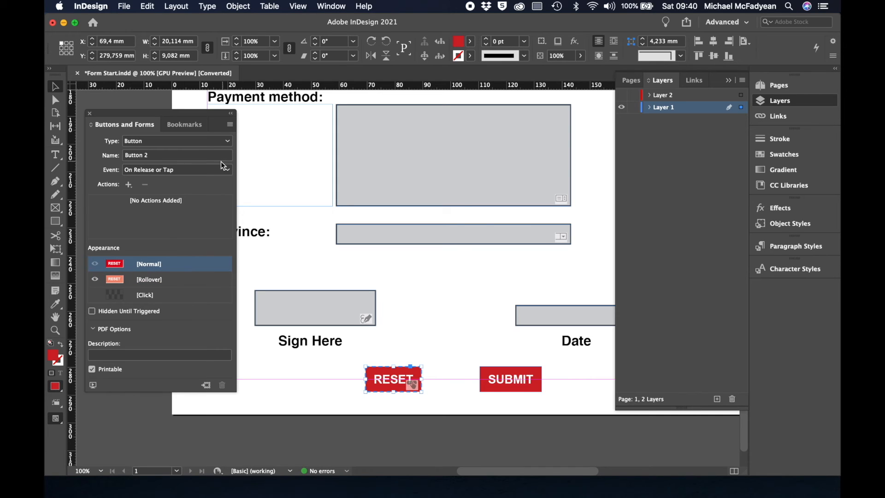
# Add a Clear Form action to the button and name it Reset.
pyautogui.click(128, 185)
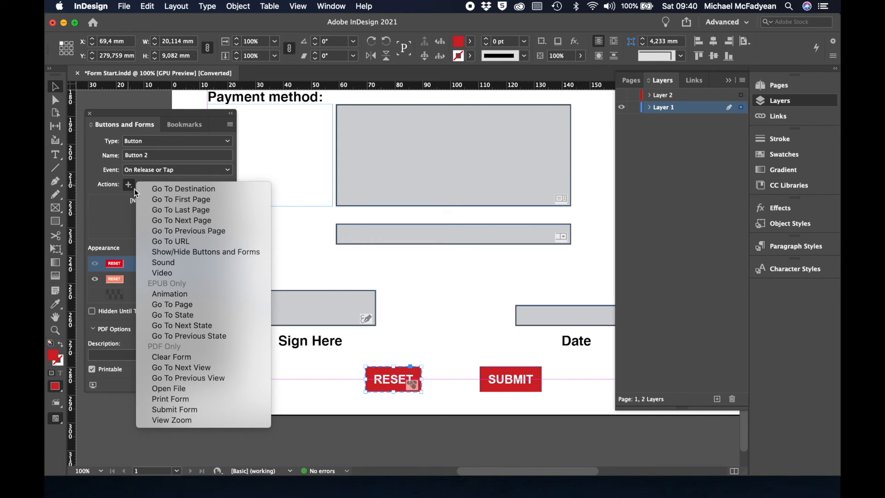
pyautogui.click(173, 356)
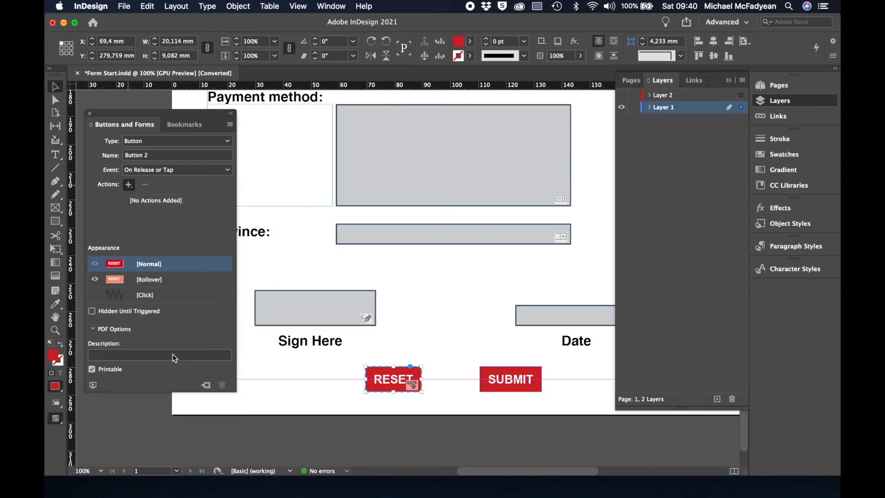
pyautogui.click(156, 156)
pyautogui.moveTo(156, 156); pyautogui.dragTo(118, 156)
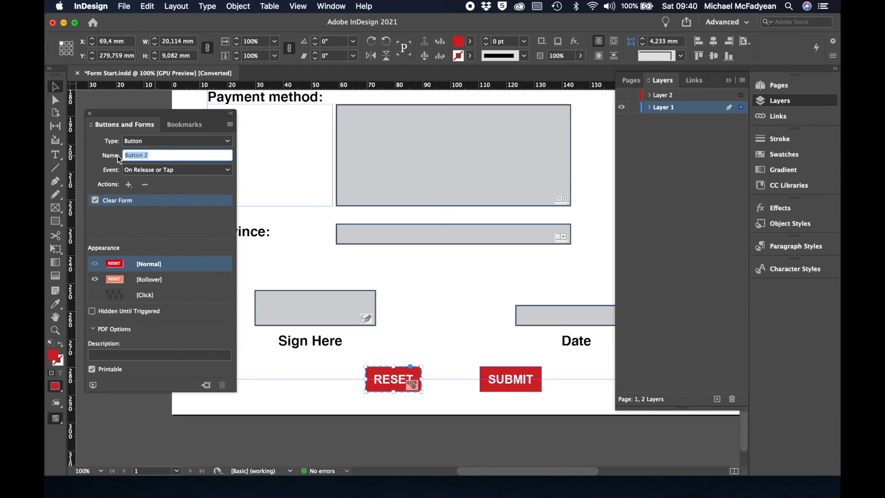
pyautogui.write('REeset')
pyautogui.press('Return')
pyautogui.click(129, 155)
pyautogui.press('BackSpace')
pyautogui.press('Return')
pyautogui.click(512, 385)
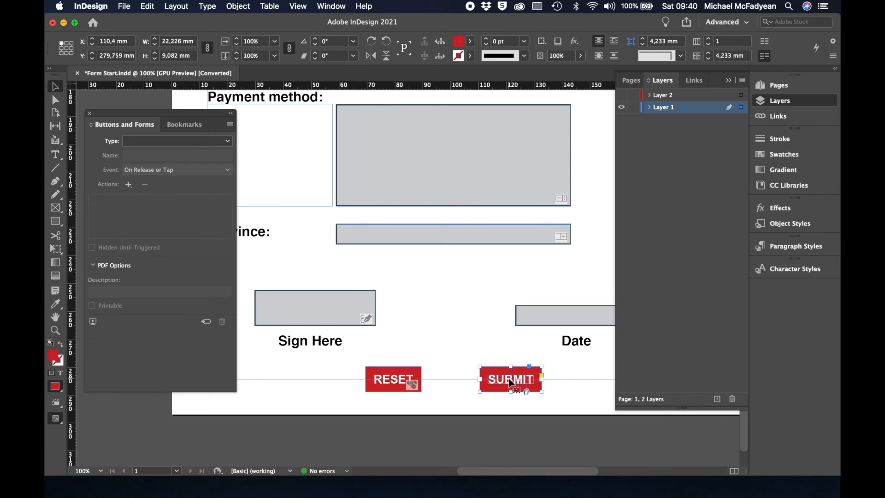
# Convert SUBMIT into a button with a 60% tint fill on its Rollover state.
pyautogui.click(206, 322)
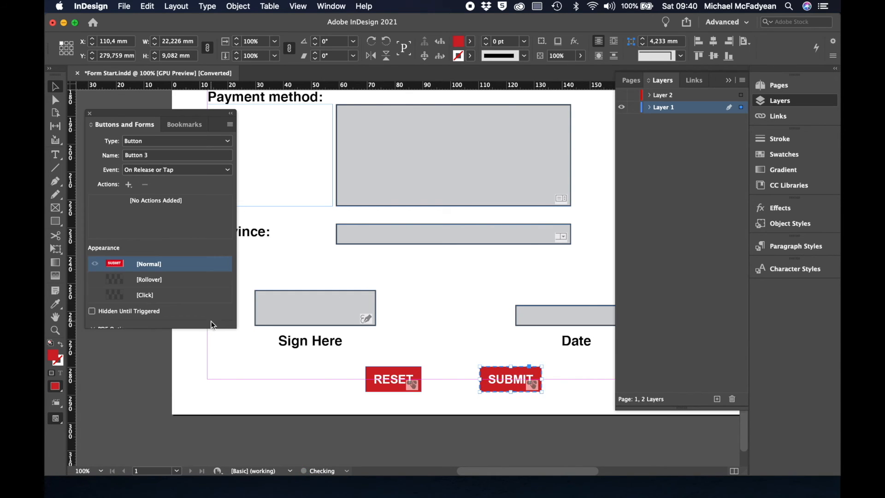
pyautogui.click(170, 280)
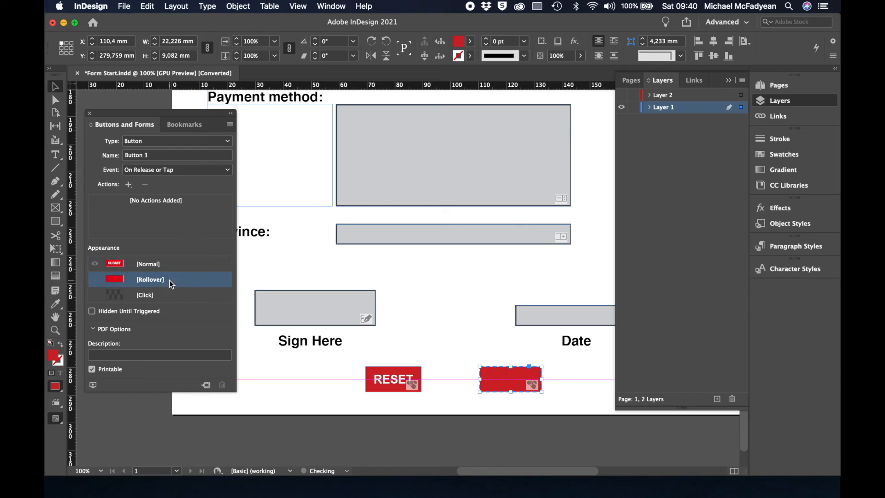
pyautogui.click(469, 41)
pyautogui.doubleClick(435, 59)
pyautogui.write('60')
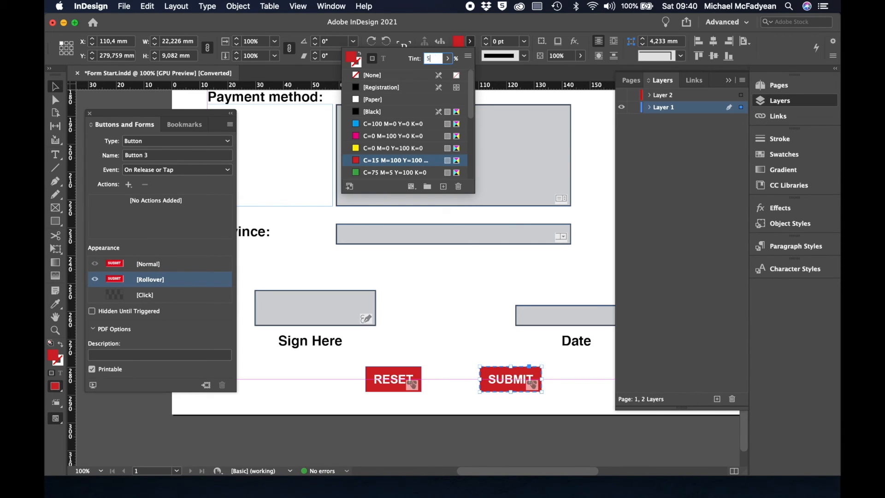
pyautogui.press('Return')
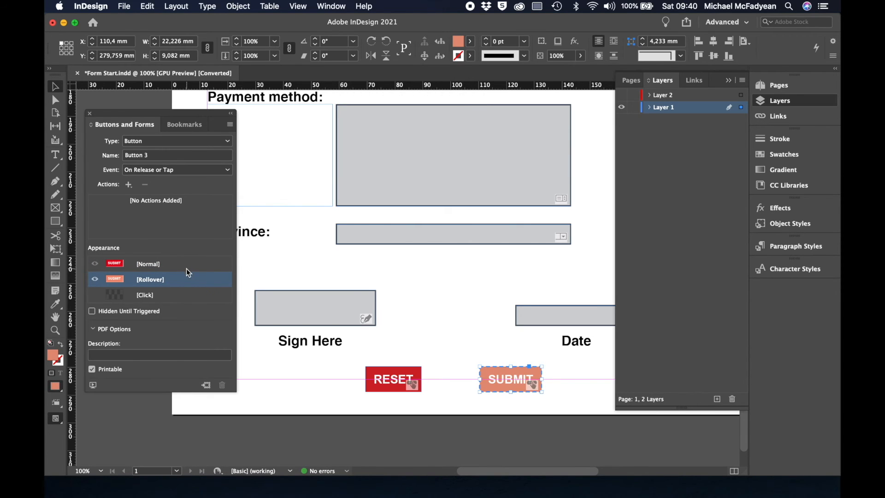
pyautogui.click(186, 268)
# Add a Submit Form action to the button and name it Submit.
pyautogui.click(129, 184)
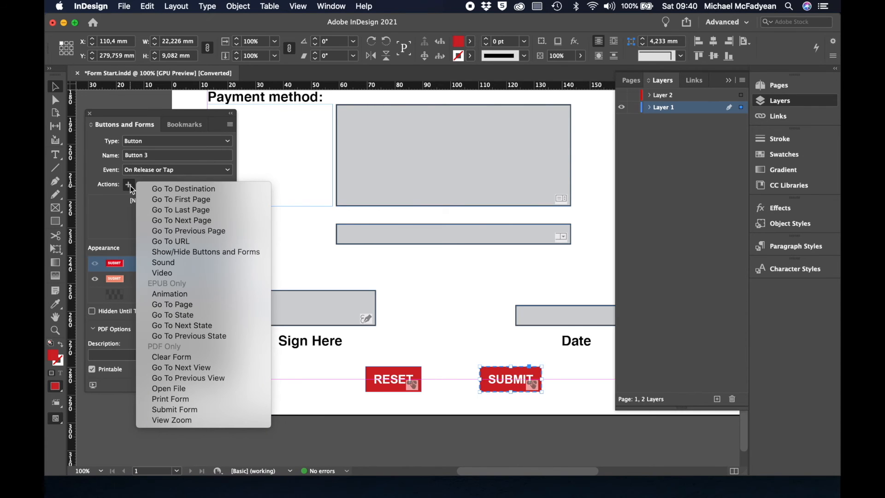
pyautogui.click(199, 414)
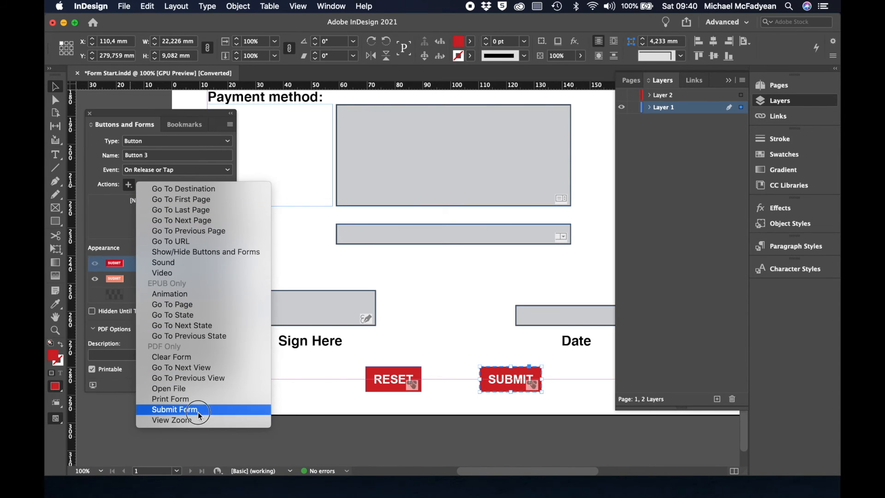
pyautogui.click(157, 157)
pyautogui.click(157, 157)
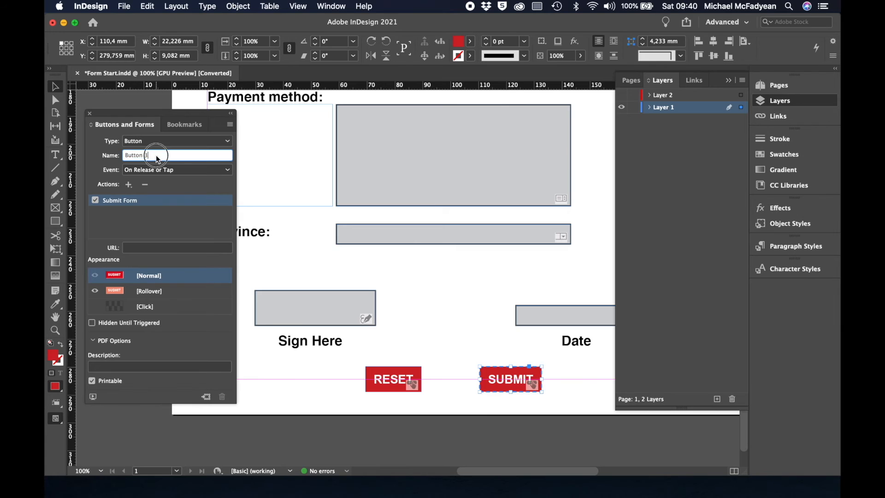
pyautogui.moveTo(157, 159); pyautogui.dragTo(109, 157)
pyautogui.write('Submit')
pyautogui.press('Return')
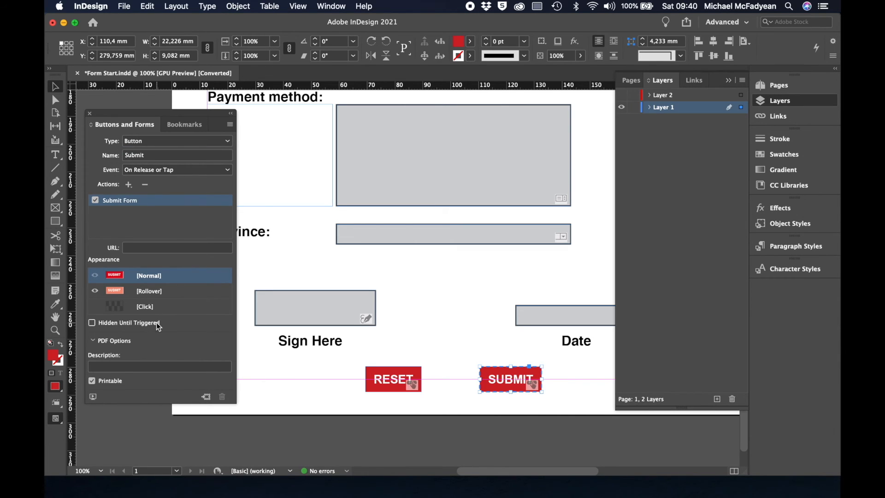
# Set the submission URL to a mailto link for the loan company's applications address.
pyautogui.click(138, 250)
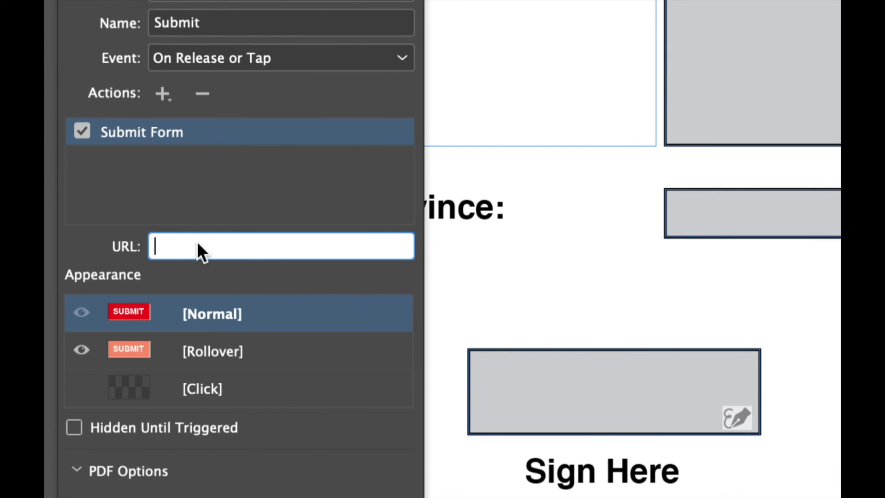
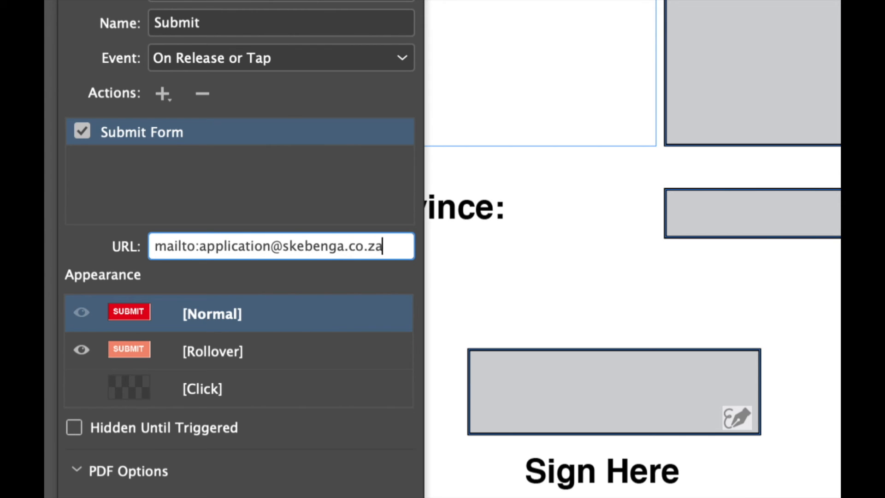
pyautogui.press('Return')
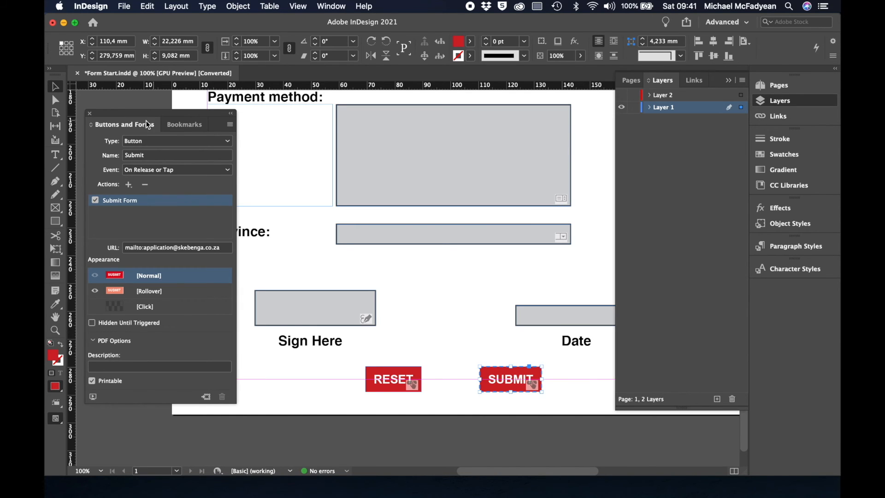
pyautogui.click(90, 115)
pyautogui.click(127, 136)
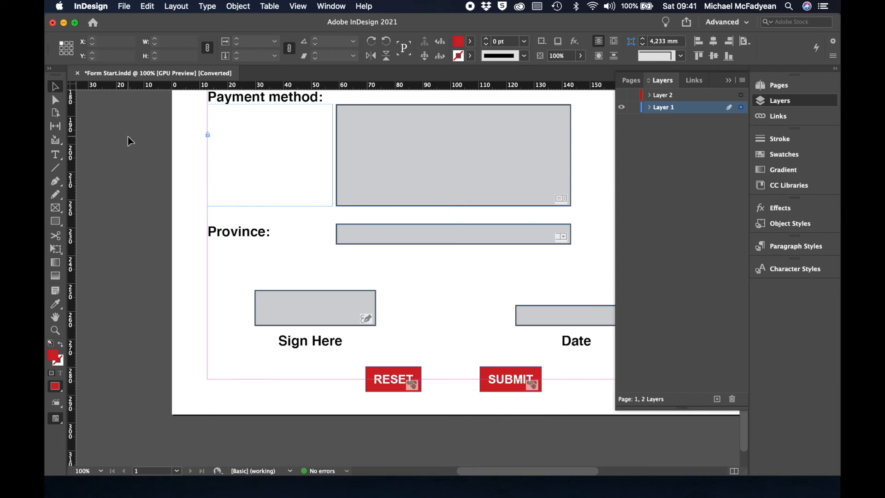
# Save the InDesign document to the Desktop with Save As.
pyautogui.press('super+0')
pyautogui.click(123, 6)
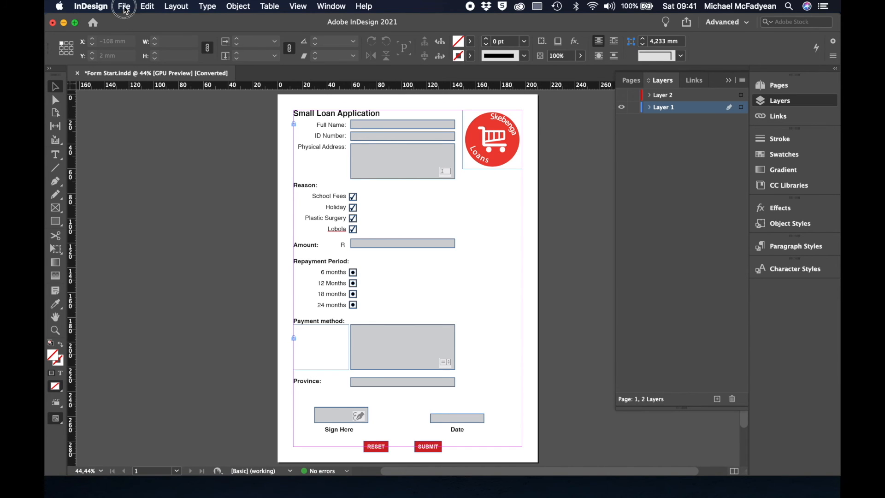
pyautogui.click(139, 93)
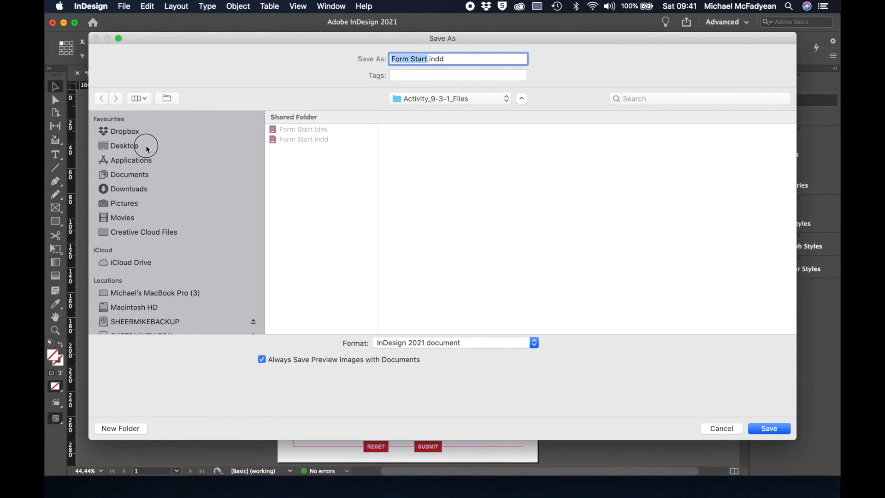
pyautogui.click(148, 145)
pyautogui.click(772, 429)
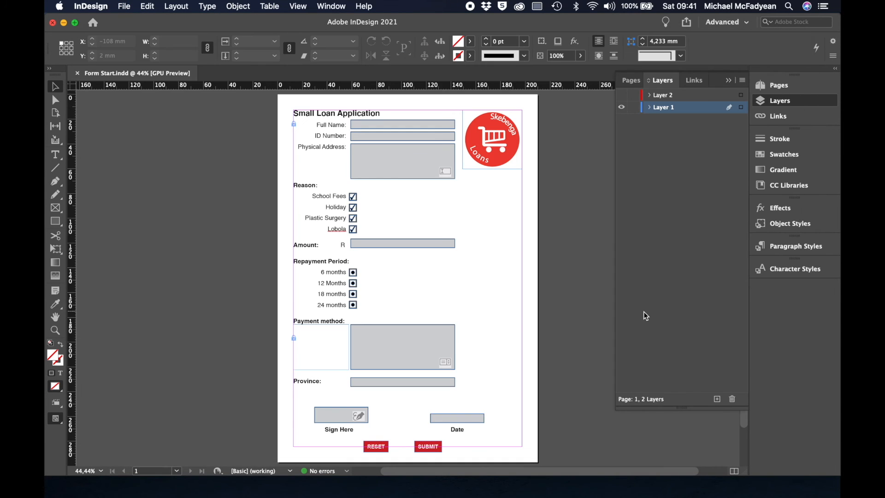
# Export the document to the Desktop as the interactive PDF Form Start.pdf.
pyautogui.click(124, 7)
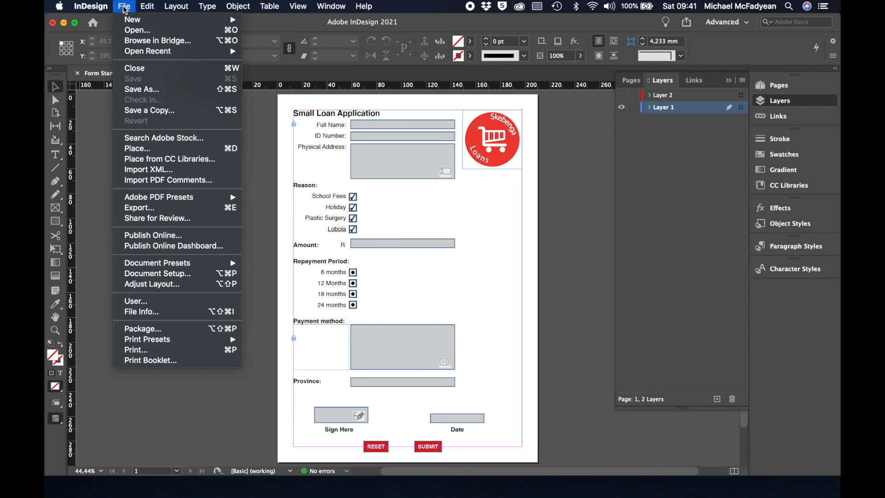
pyautogui.click(176, 209)
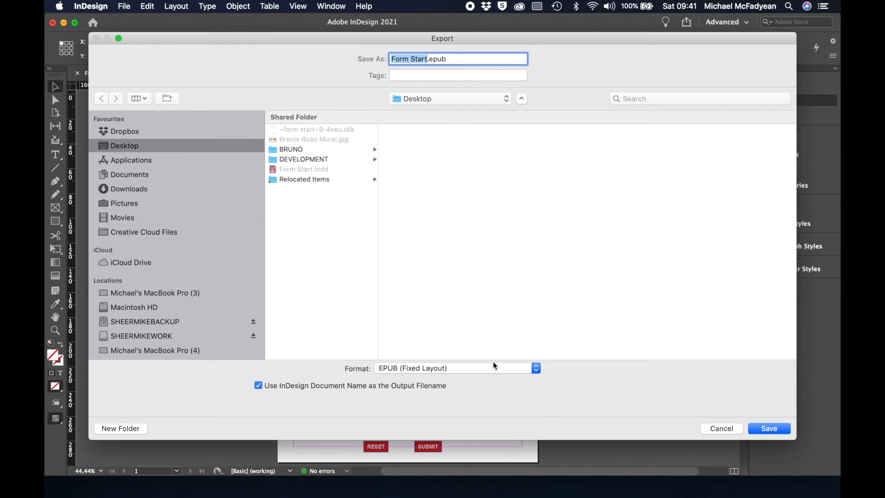
pyautogui.click(494, 367)
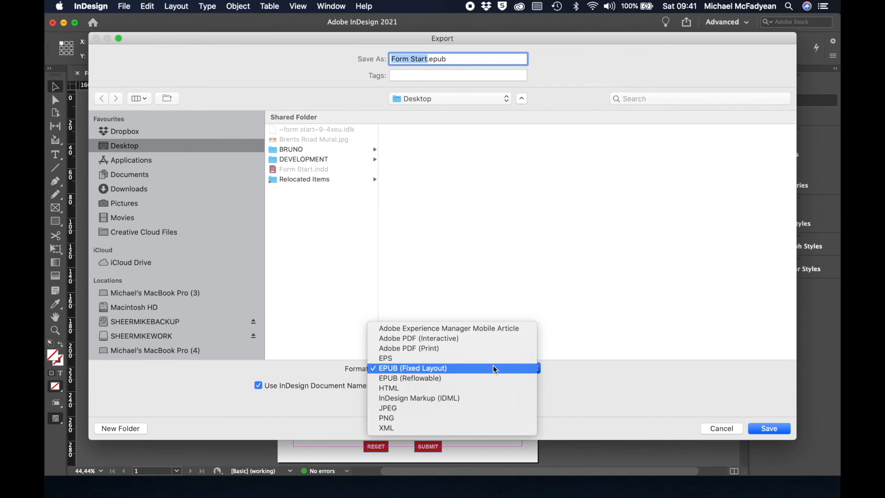
pyautogui.click(494, 341)
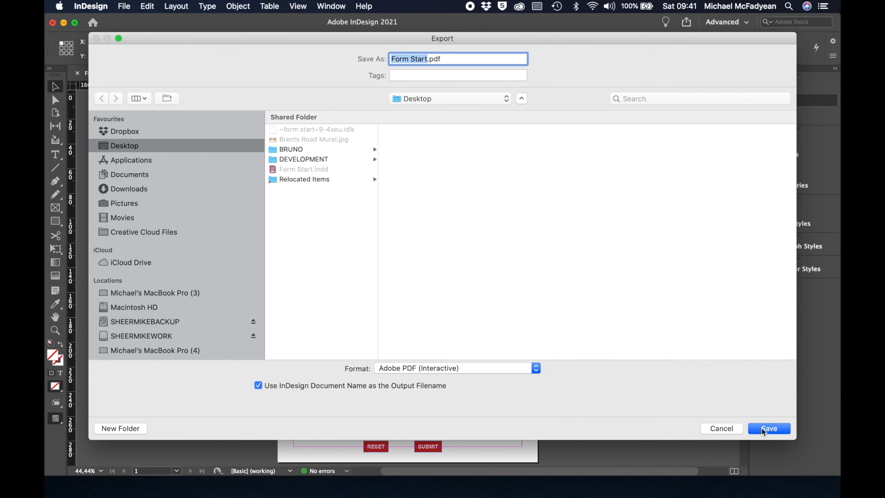
pyautogui.click(768, 429)
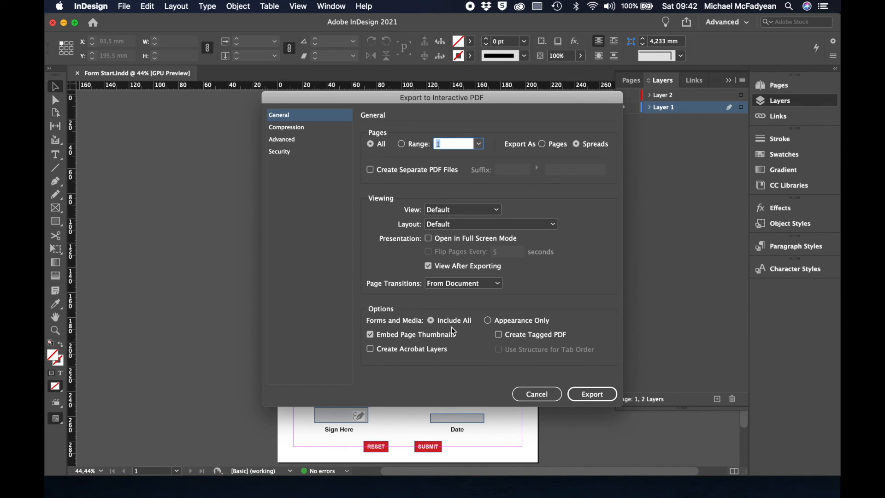
pyautogui.click(591, 394)
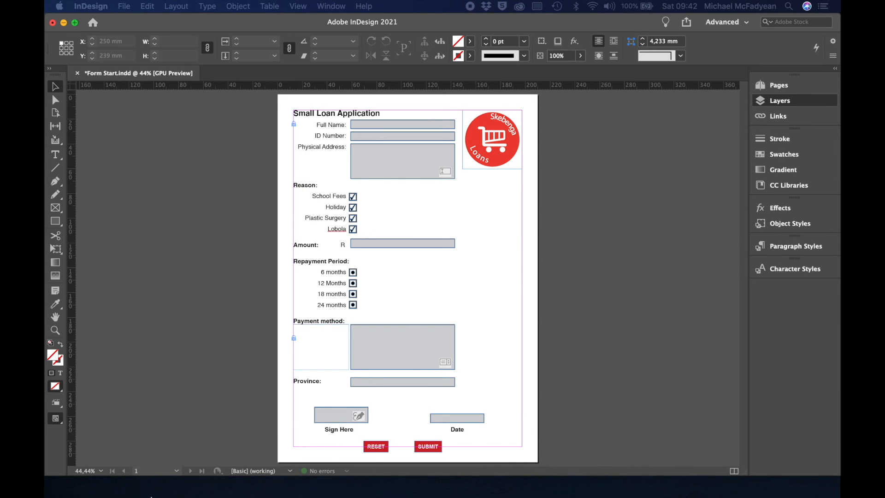
# Open Form Start.pdf from the Desktop folder in Finder into Acrobat.
pyautogui.click(92, 486)
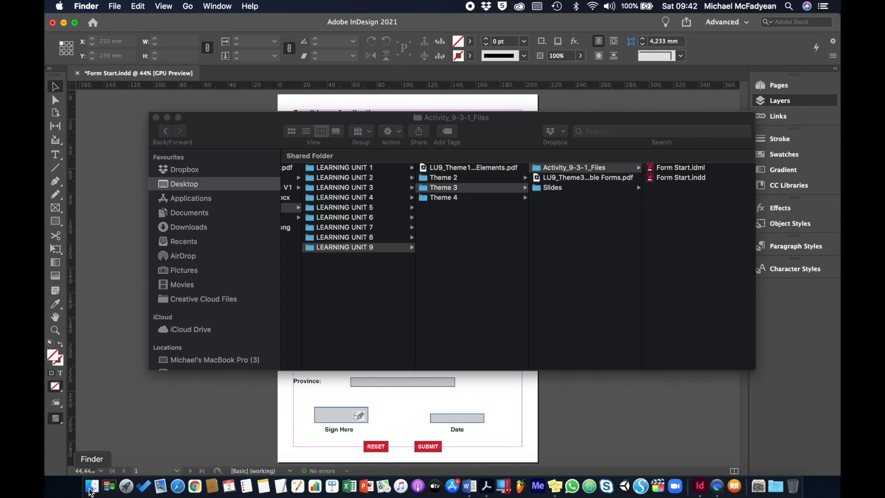
pyautogui.click(223, 184)
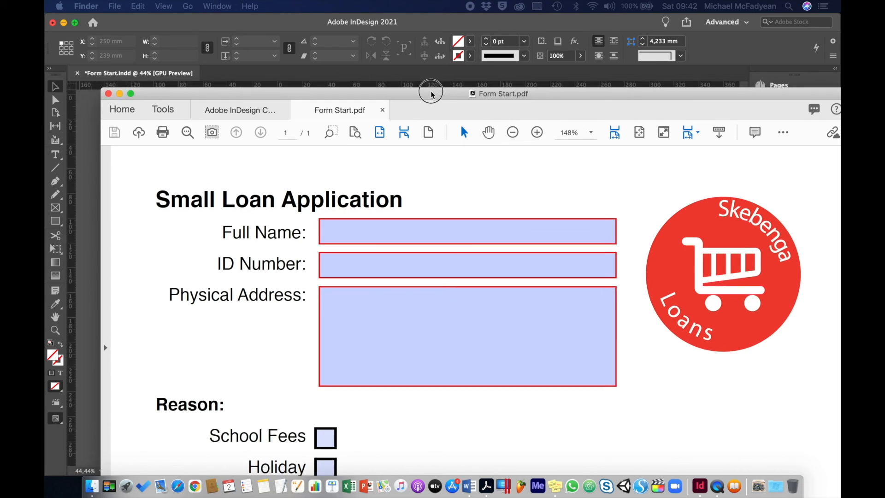
pyautogui.moveTo(431, 90); pyautogui.dragTo(382, 17)
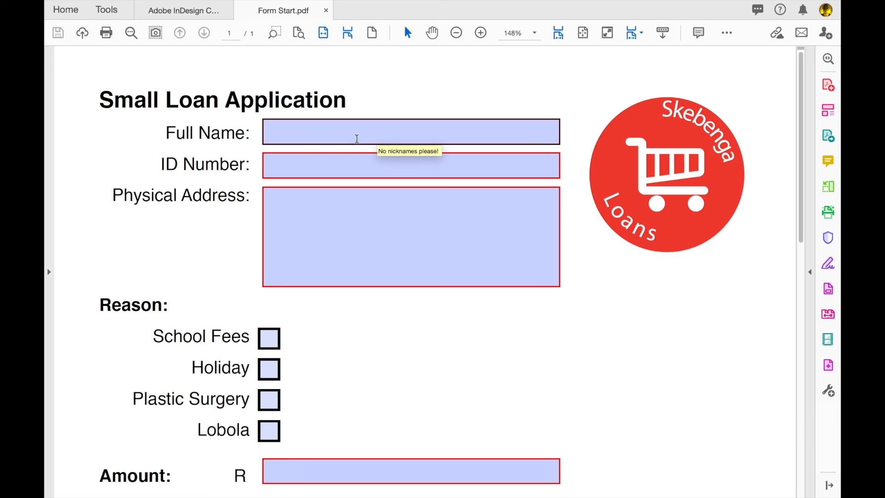
# Enter the applicant's full name, ID number and physical address in the form.
pyautogui.click(337, 131)
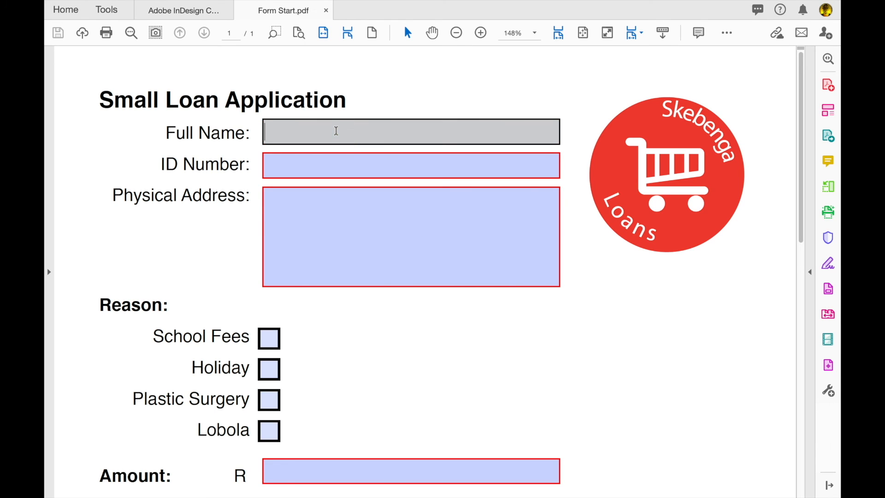
pyautogui.write('Baby Yoda')
pyautogui.click(336, 164)
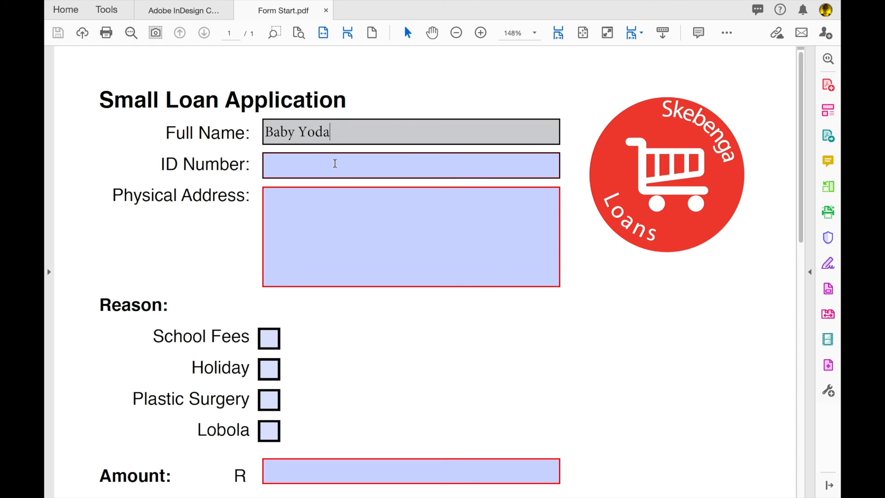
pyautogui.write('123432123')
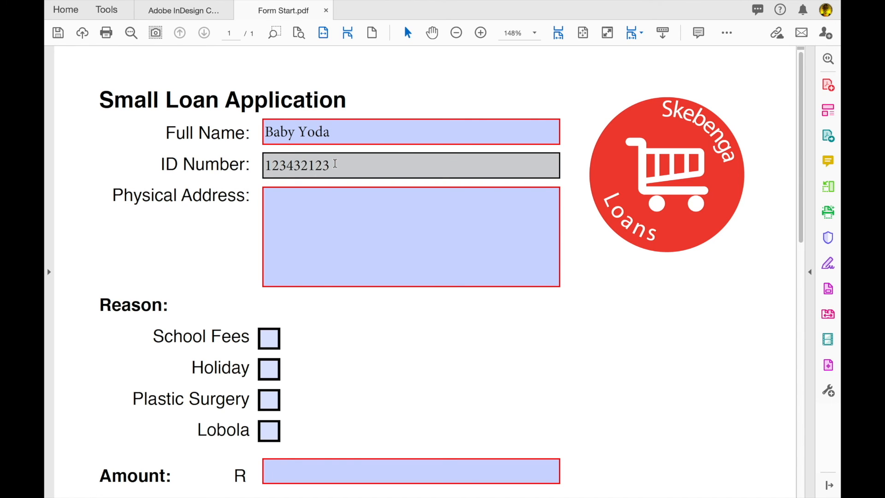
pyautogui.click(338, 217)
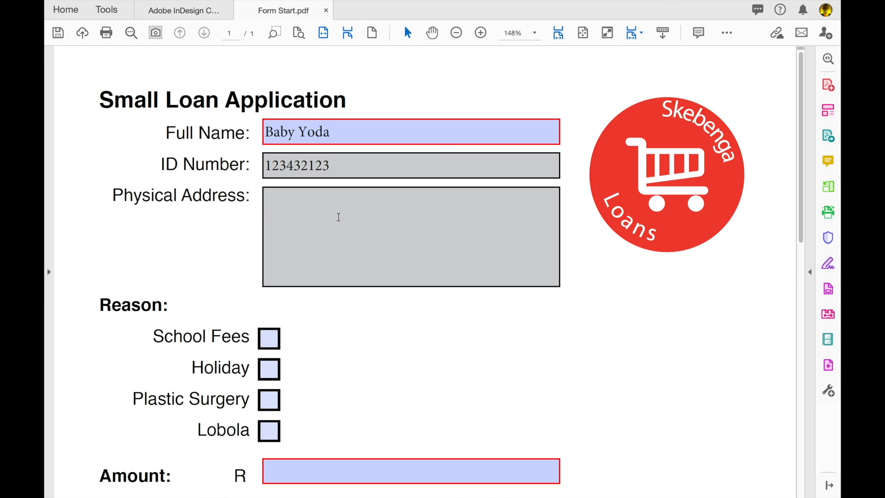
pyautogui.write('9')
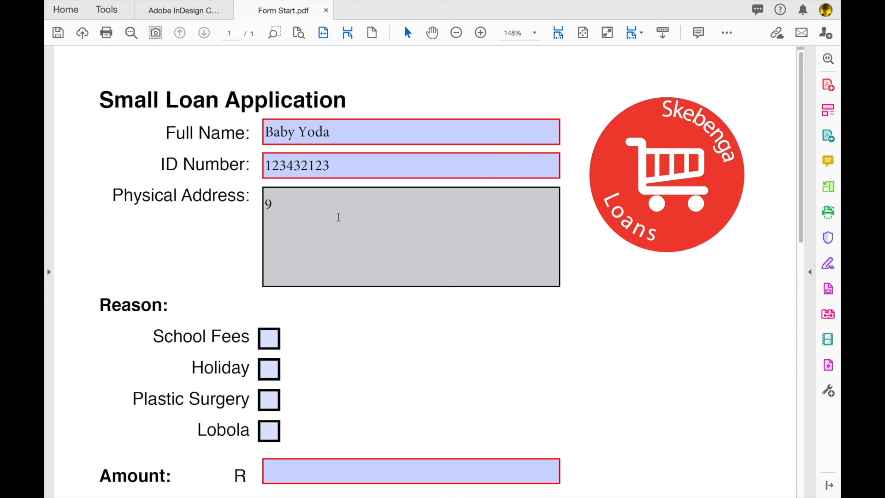
pyautogui.write('D')
pyautogui.press('BackSpace')
pyautogui.write("The Street Jo'")
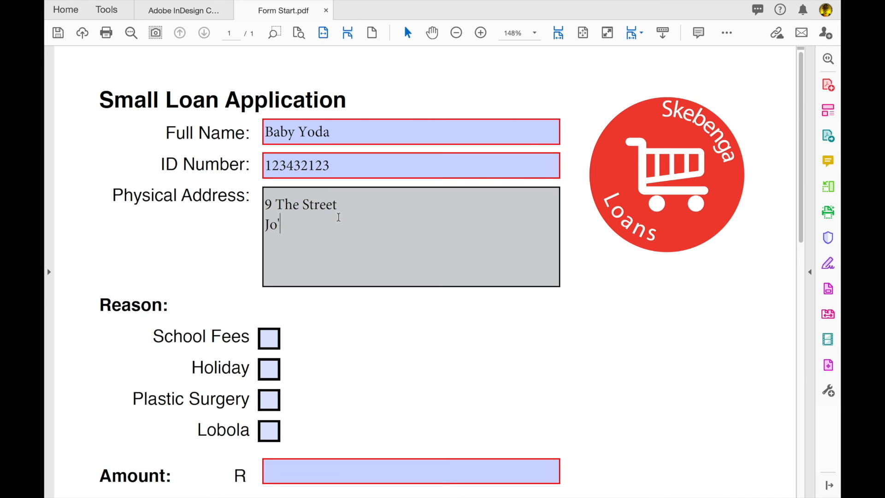
pyautogui.write('berg')
# Tick Holiday, enter amount 50000, choose 24 months and PayPal, and set province to Gauteng.
pyautogui.click(271, 370)
pyautogui.scroll(-3, 414, 364)
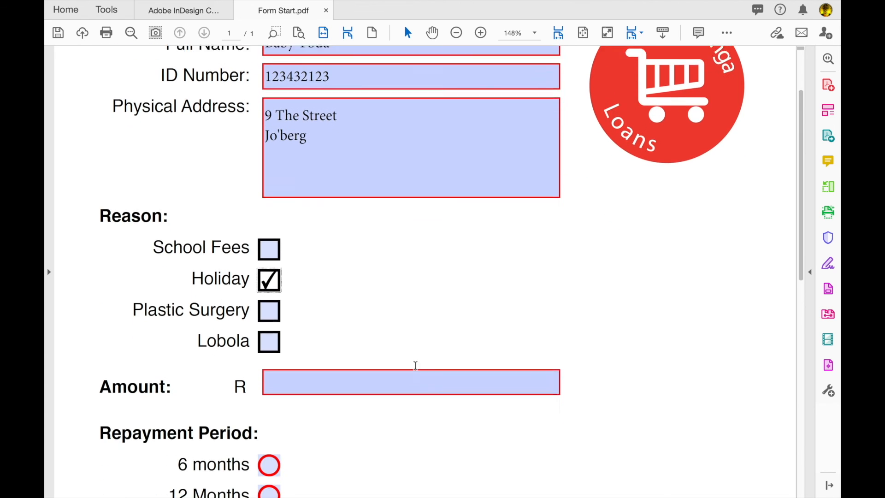
pyautogui.click(414, 361)
pyautogui.write('50000')
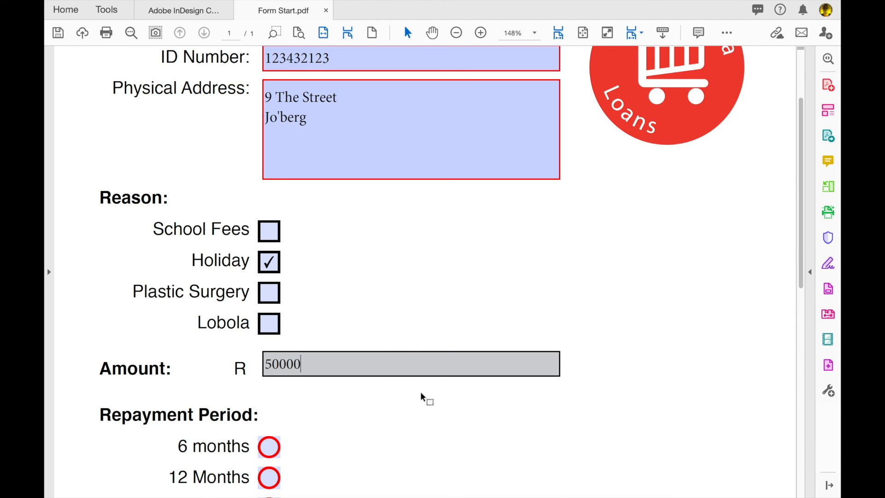
pyautogui.scroll(-5, 421, 399)
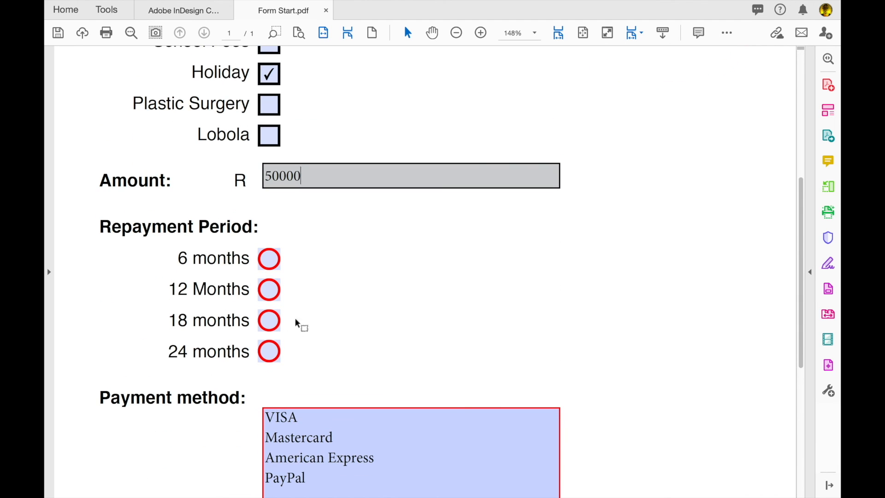
pyautogui.click(269, 351)
pyautogui.scroll(-5, 419, 330)
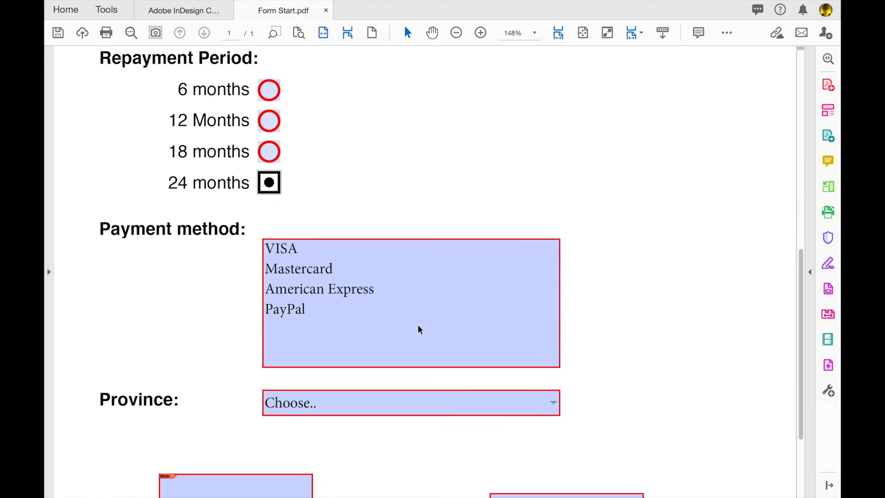
pyautogui.click(297, 302)
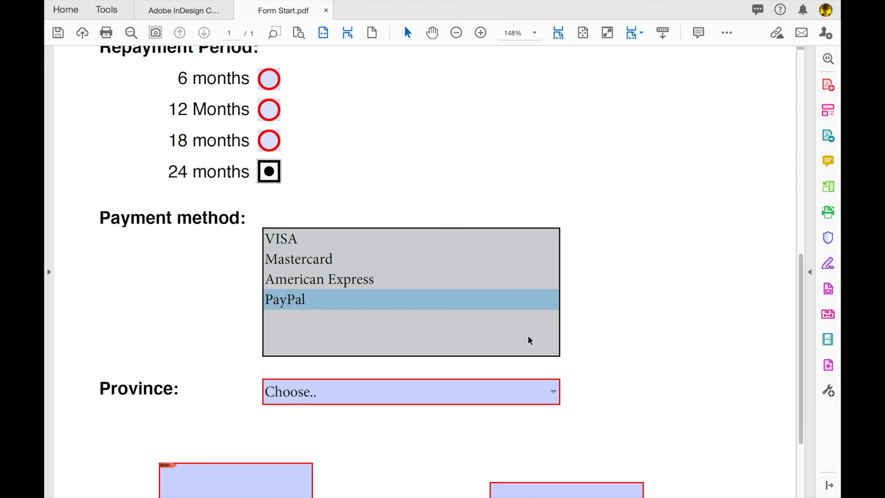
pyautogui.scroll(-3, 530, 342)
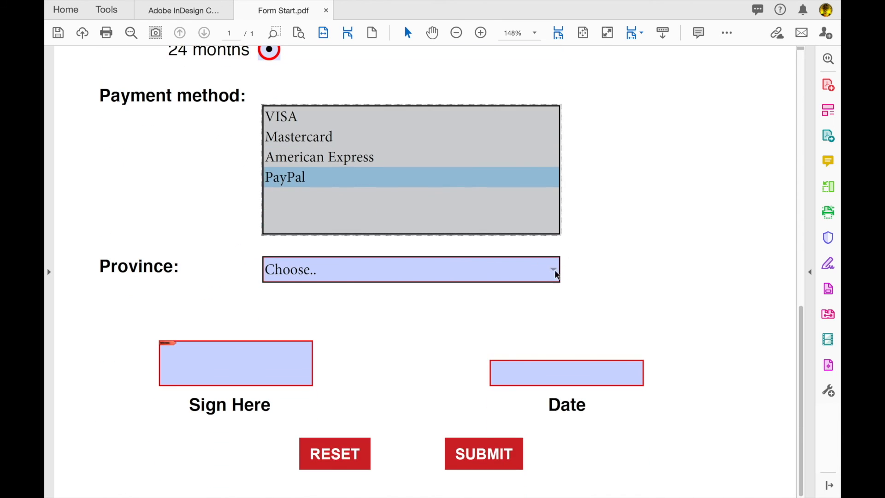
pyautogui.click(555, 271)
pyautogui.doubleClick(362, 328)
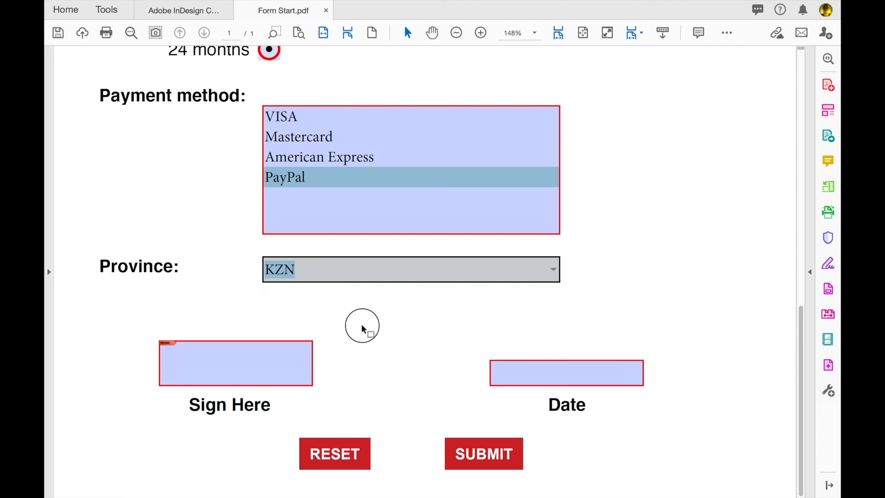
pyautogui.click(553, 271)
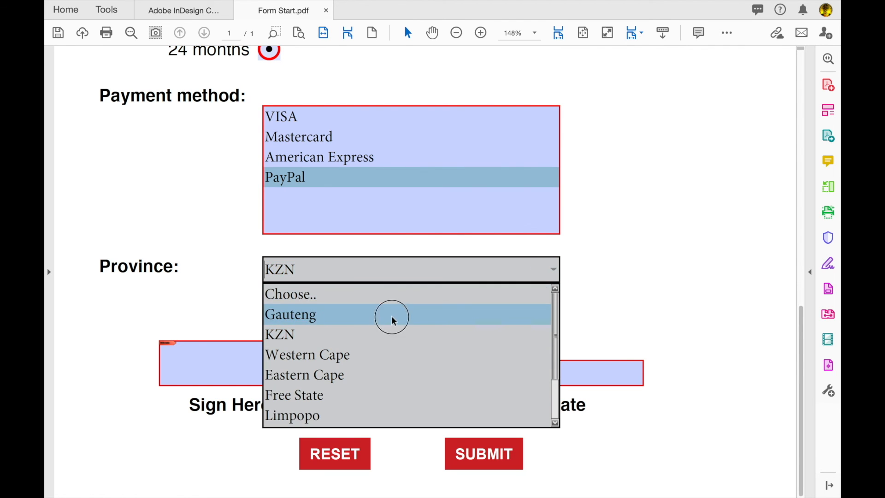
pyautogui.click(395, 318)
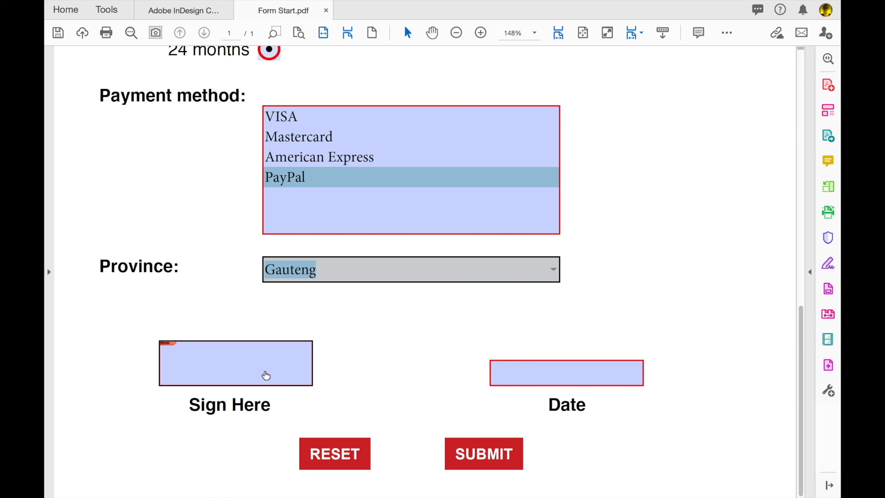
# Enter the date 31st Dec 2028 and digitally sign the form with the Digital ID's PIN.
pyautogui.click(551, 369)
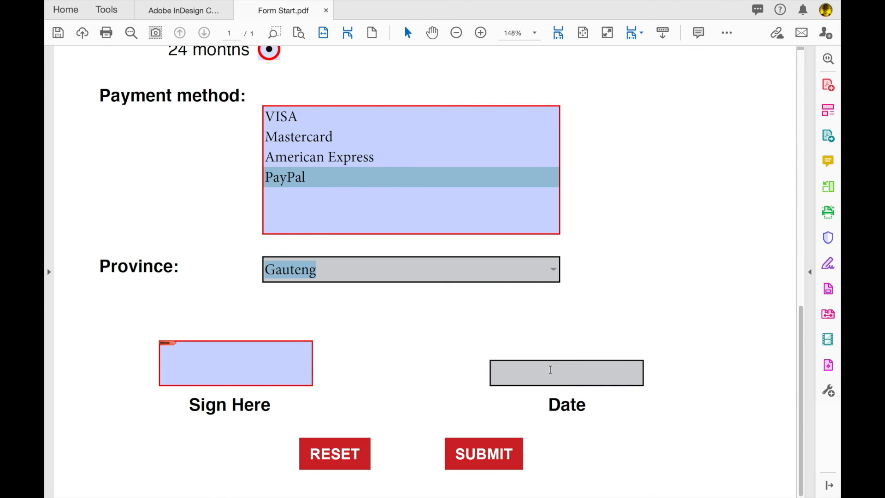
pyautogui.write('31st Dec ')
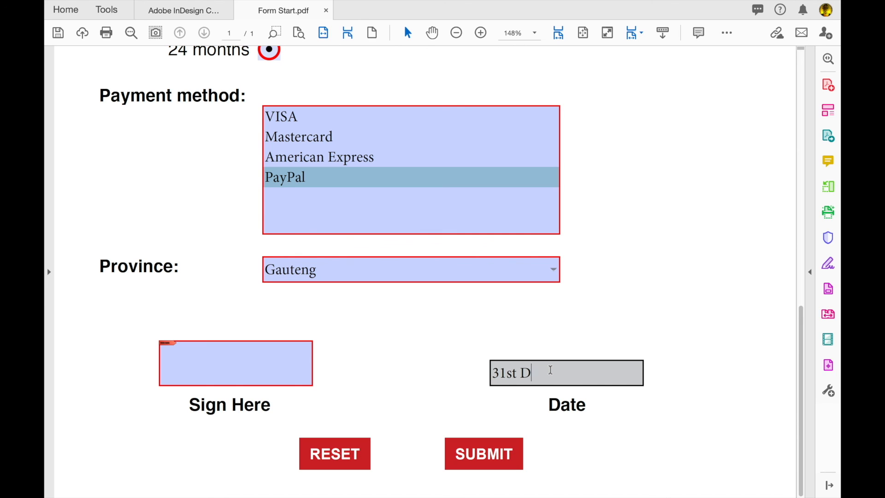
pyautogui.write('2028')
pyautogui.click(221, 371)
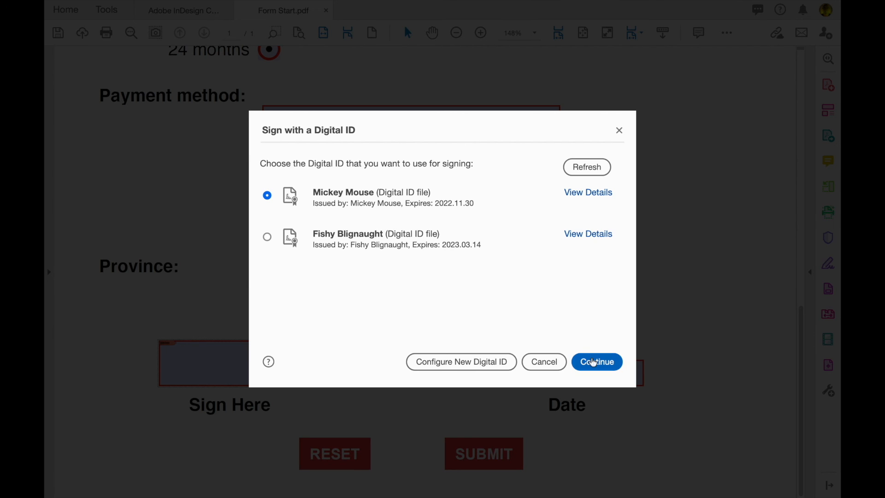
pyautogui.click(594, 363)
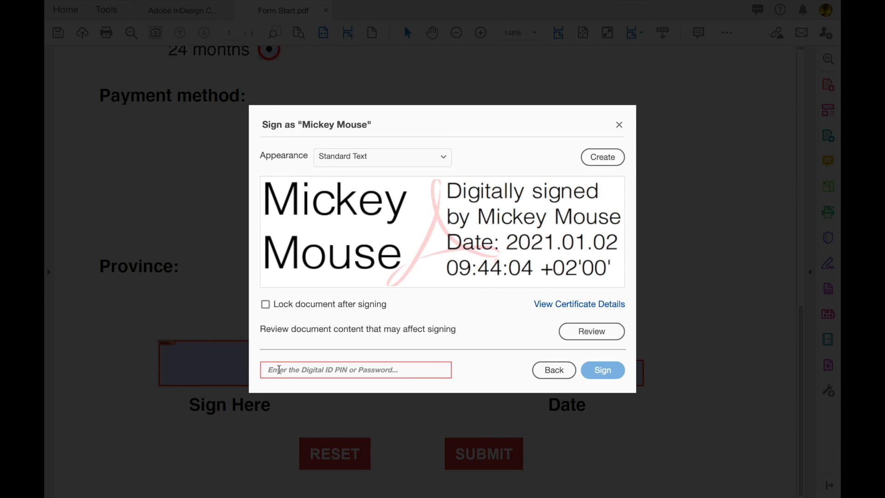
pyautogui.write('•••')
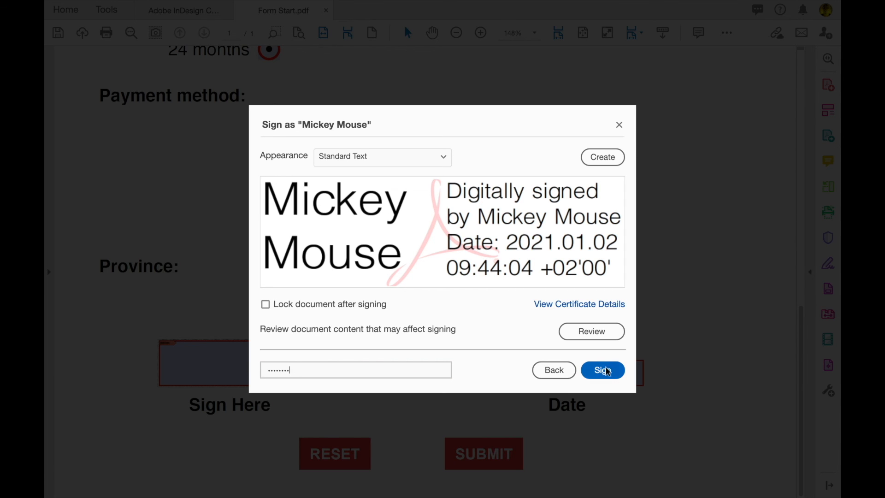
pyautogui.click(606, 370)
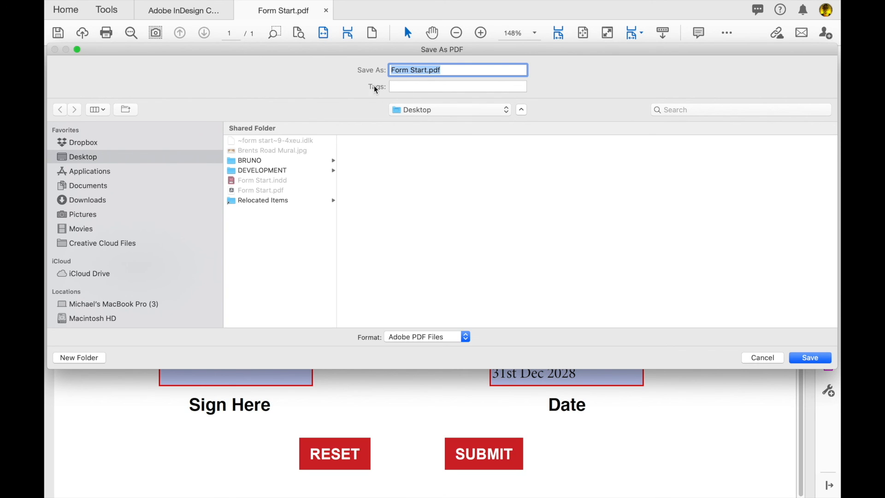
# Save the signed copy as Form Start signed.pdf.
pyautogui.press('Right')
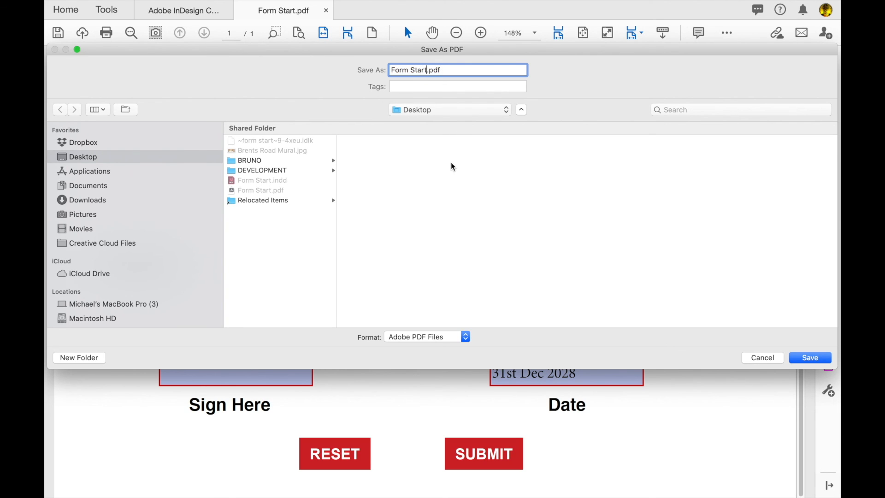
pyautogui.write('signed')
pyautogui.click(800, 358)
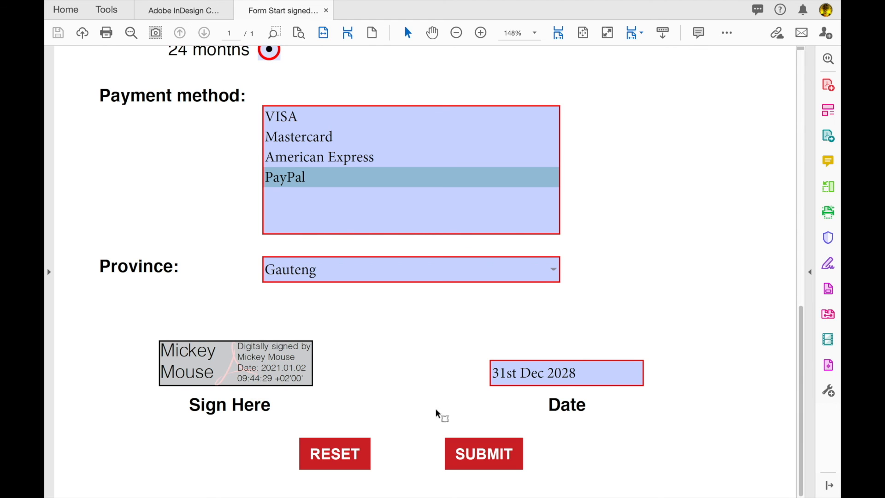
pyautogui.click(482, 456)
# Submit the signed form by email through the default Mail application.
pyautogui.click(483, 457)
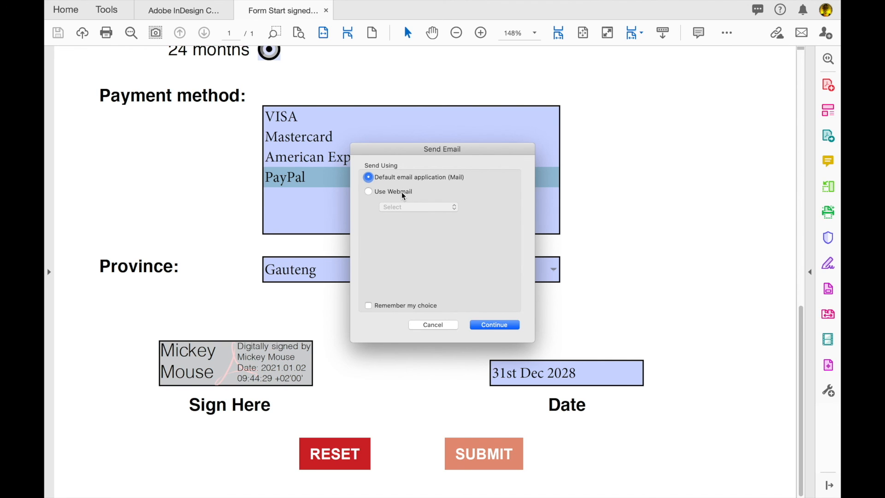
pyautogui.click(489, 325)
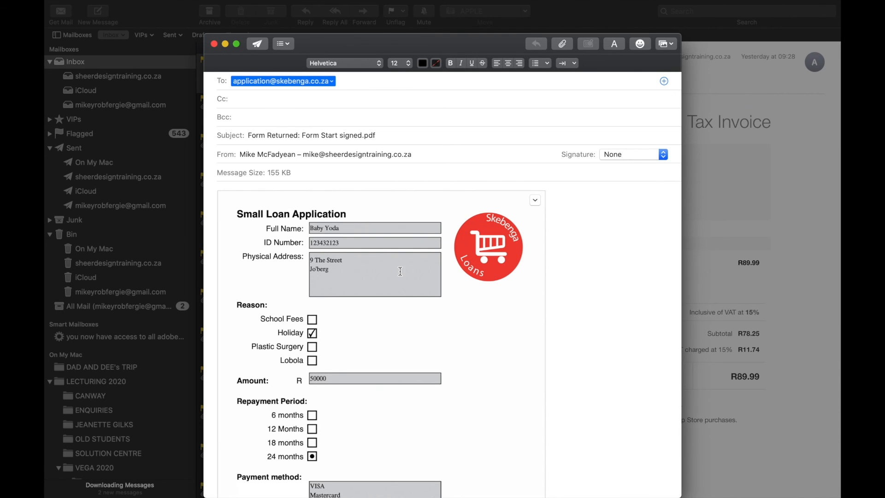
pyautogui.scroll(-8, 400, 271)
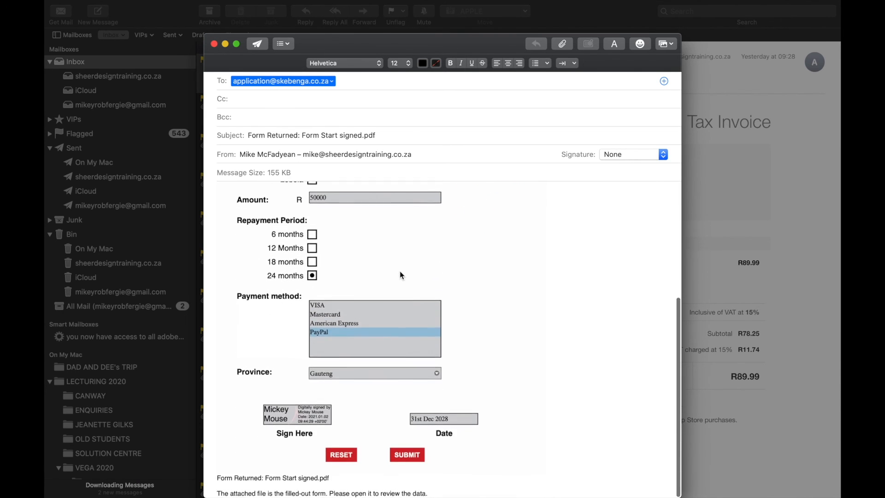
pyautogui.scroll(8, 400, 270)
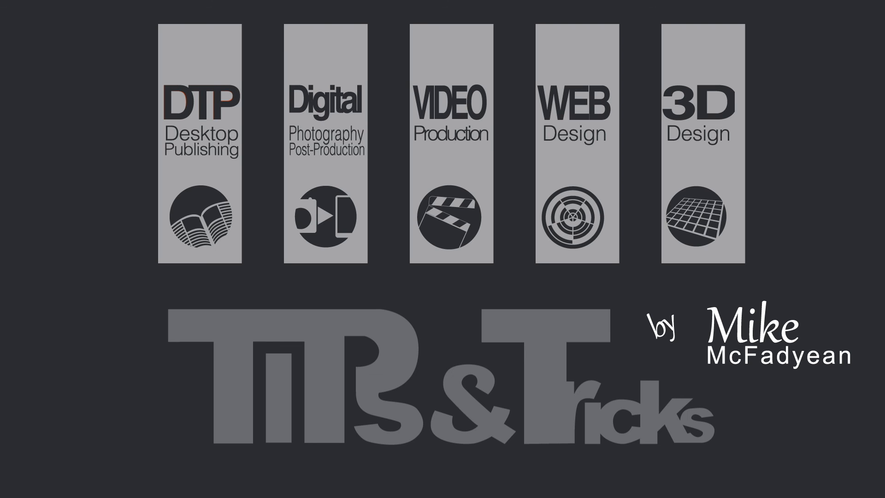